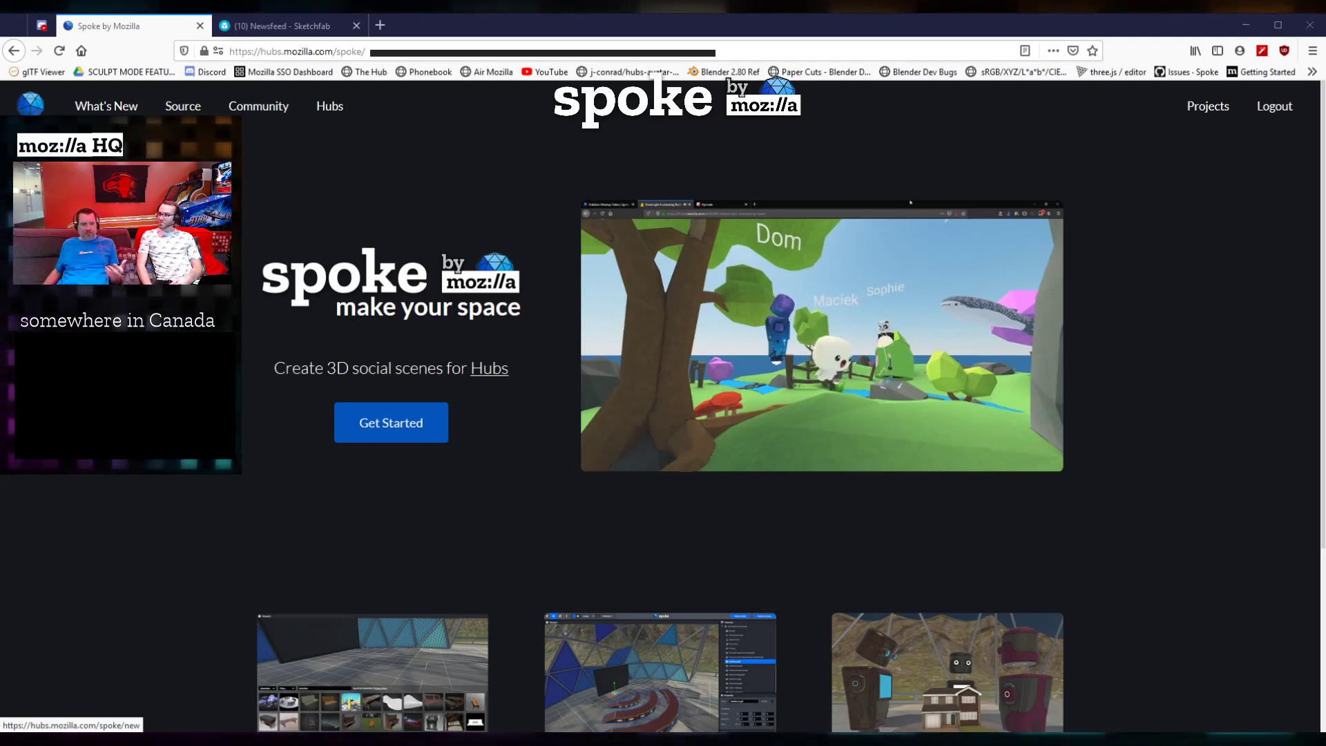
Open the Spoke projects page and look through the existing projects.
click(391, 422)
scroll(397, 438, down, 10)
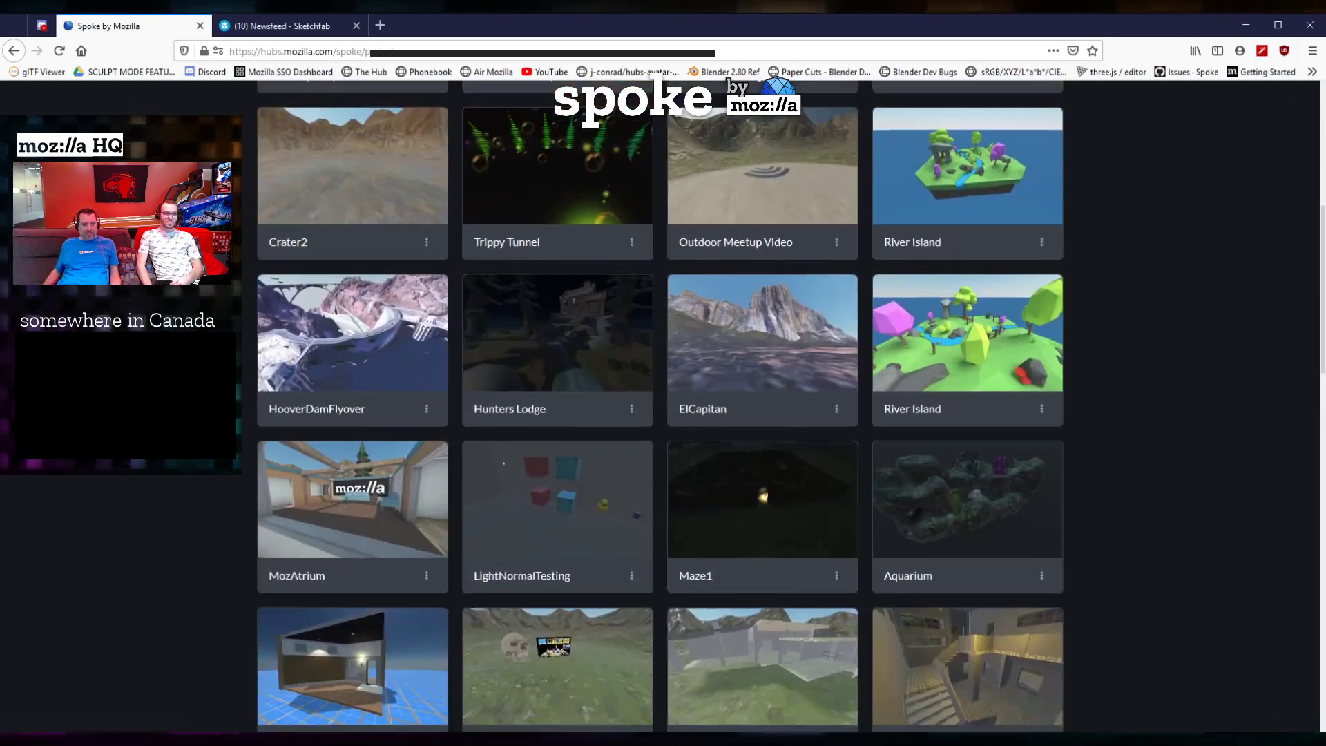
scroll(341, 376, up, 10)
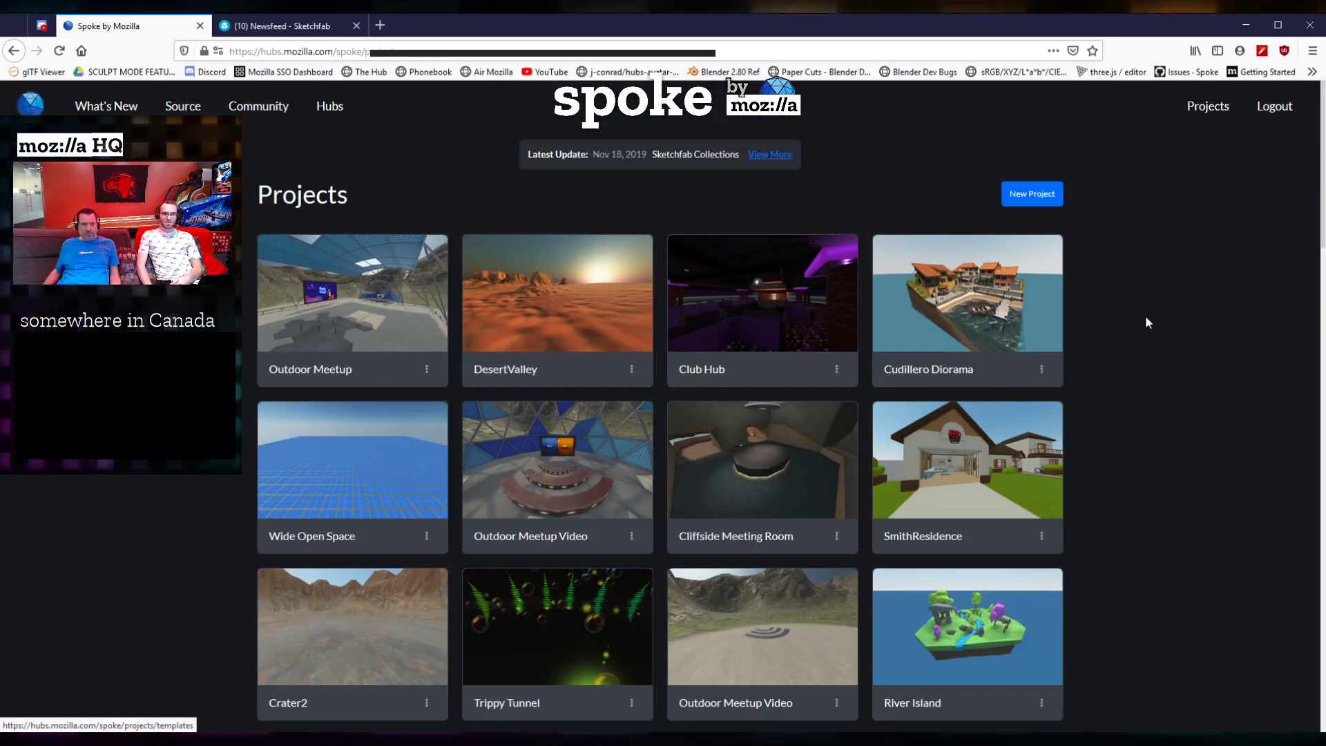
scroll(1119, 338, down, 8)
scroll(1101, 374, down, 18)
scroll(1093, 369, up, 20)
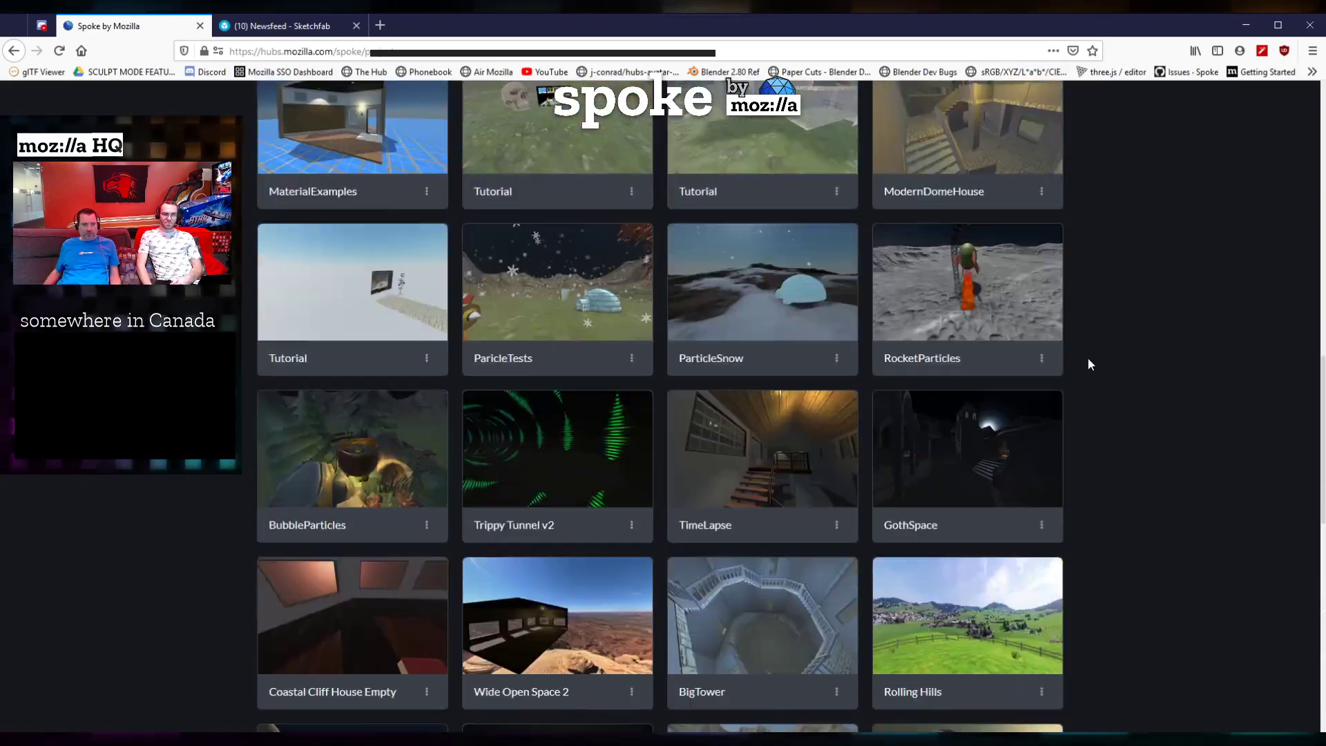
scroll(1090, 359, down, 20)
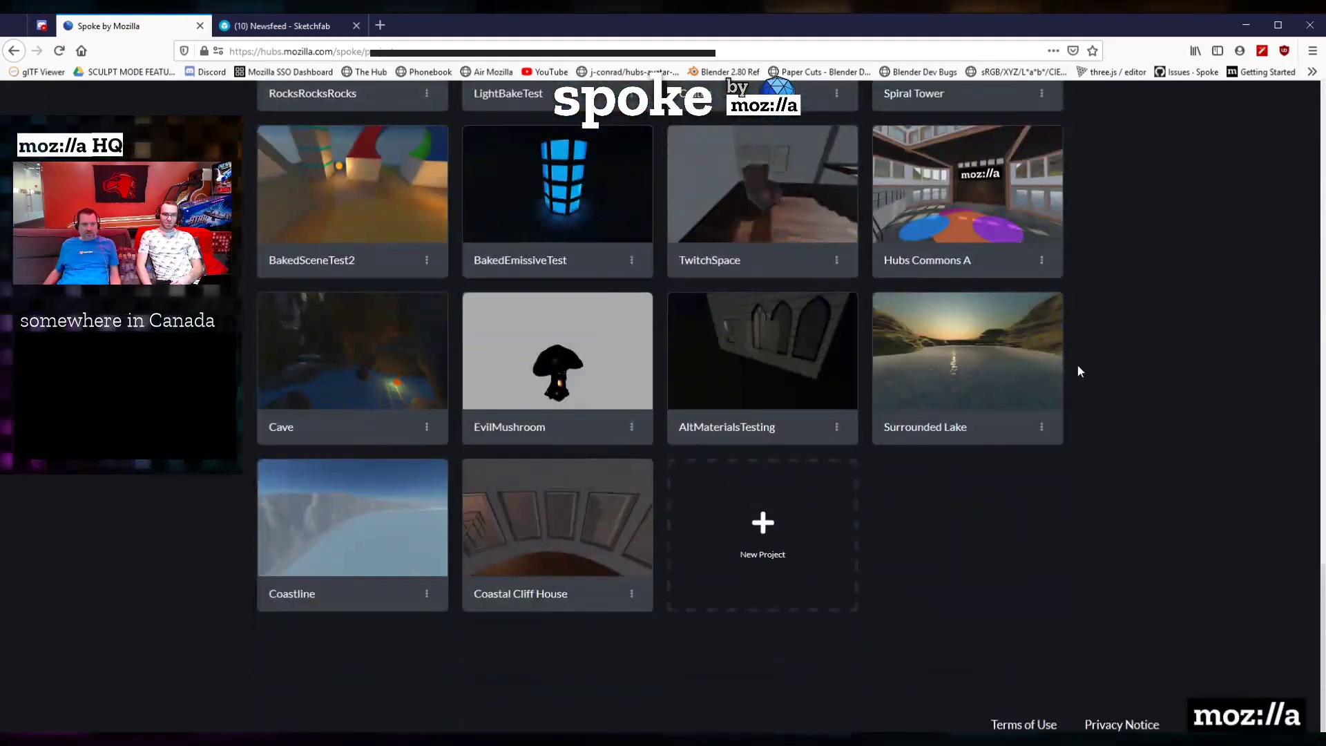
Create a new project from the Crater template.
click(762, 532)
scroll(1065, 548, up, 2)
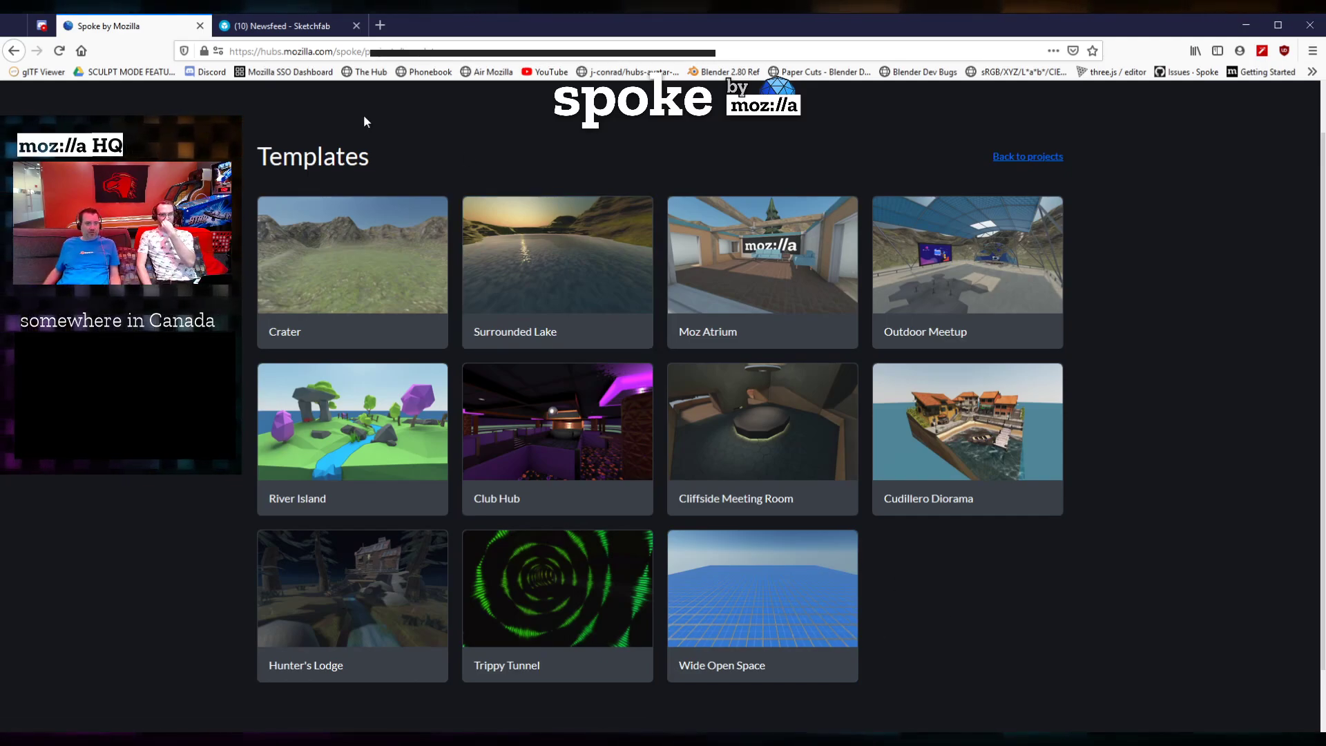
click(366, 290)
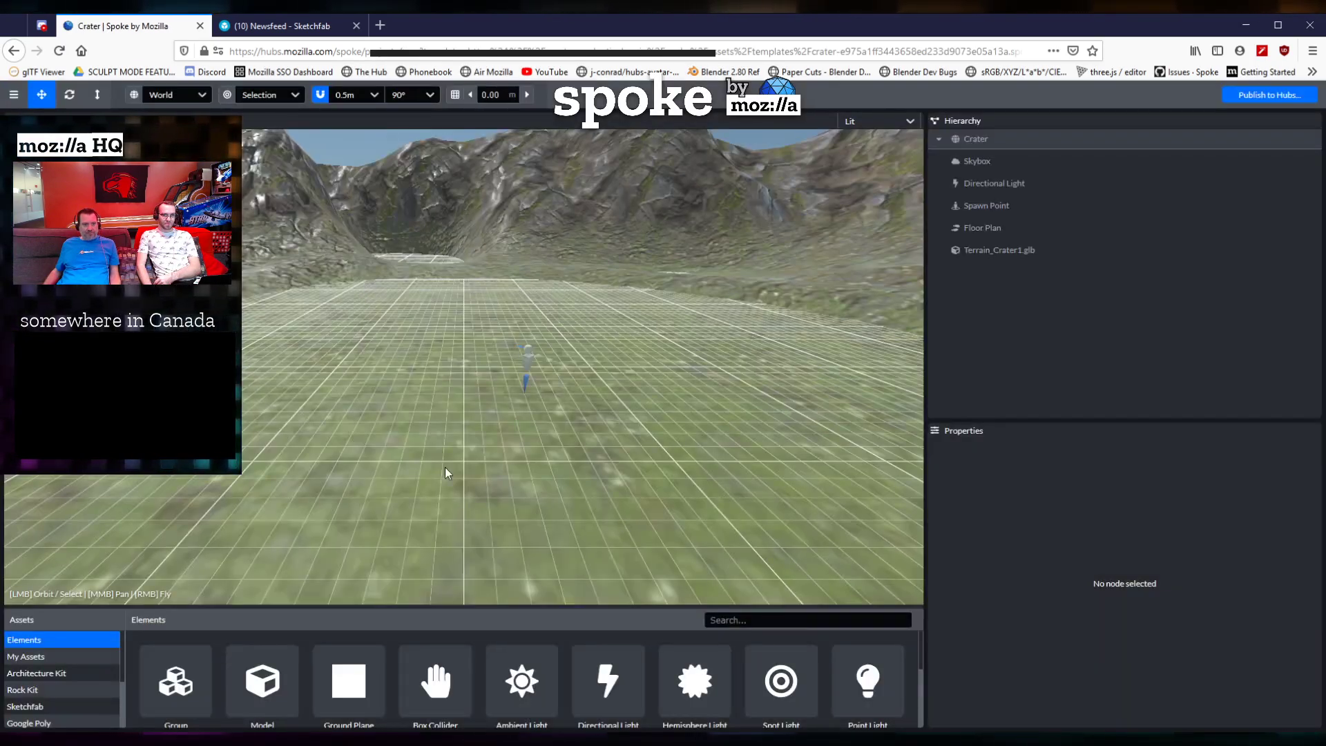
Enlarge the asset browser and look through the Architecture Kit and Rock Kit pieces.
mouse_move(444, 467)
mouse_down()
mouse_move(462, 489)
mouse_move(716, 444)
mouse_move(441, 449)
mouse_up()
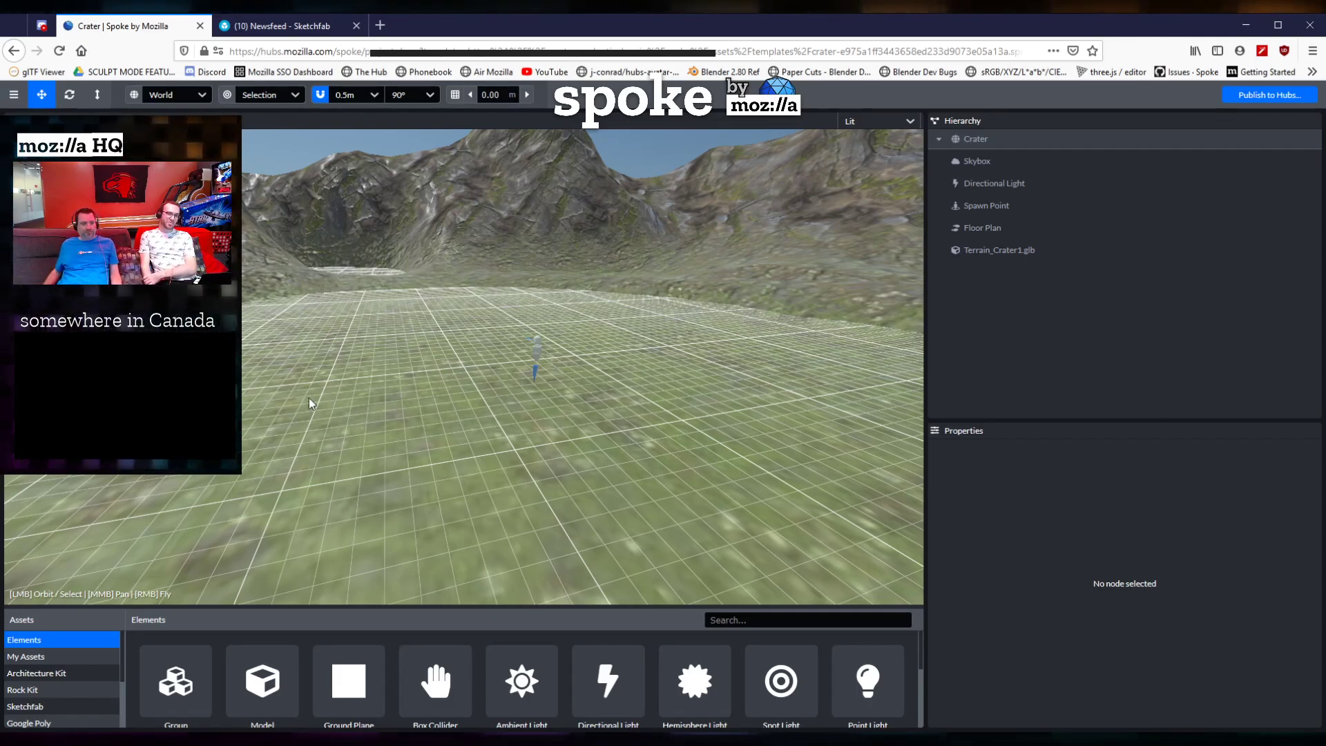
drag(303, 605, 320, 461)
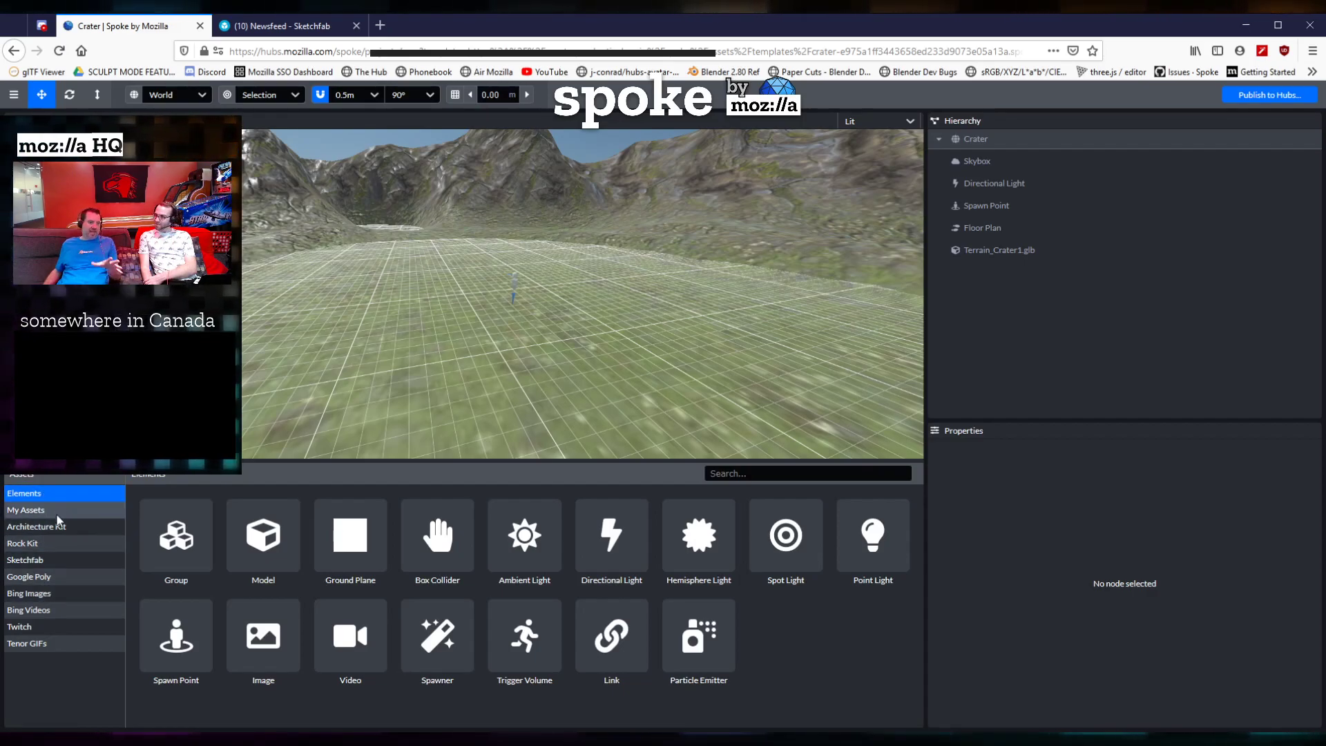
click(40, 527)
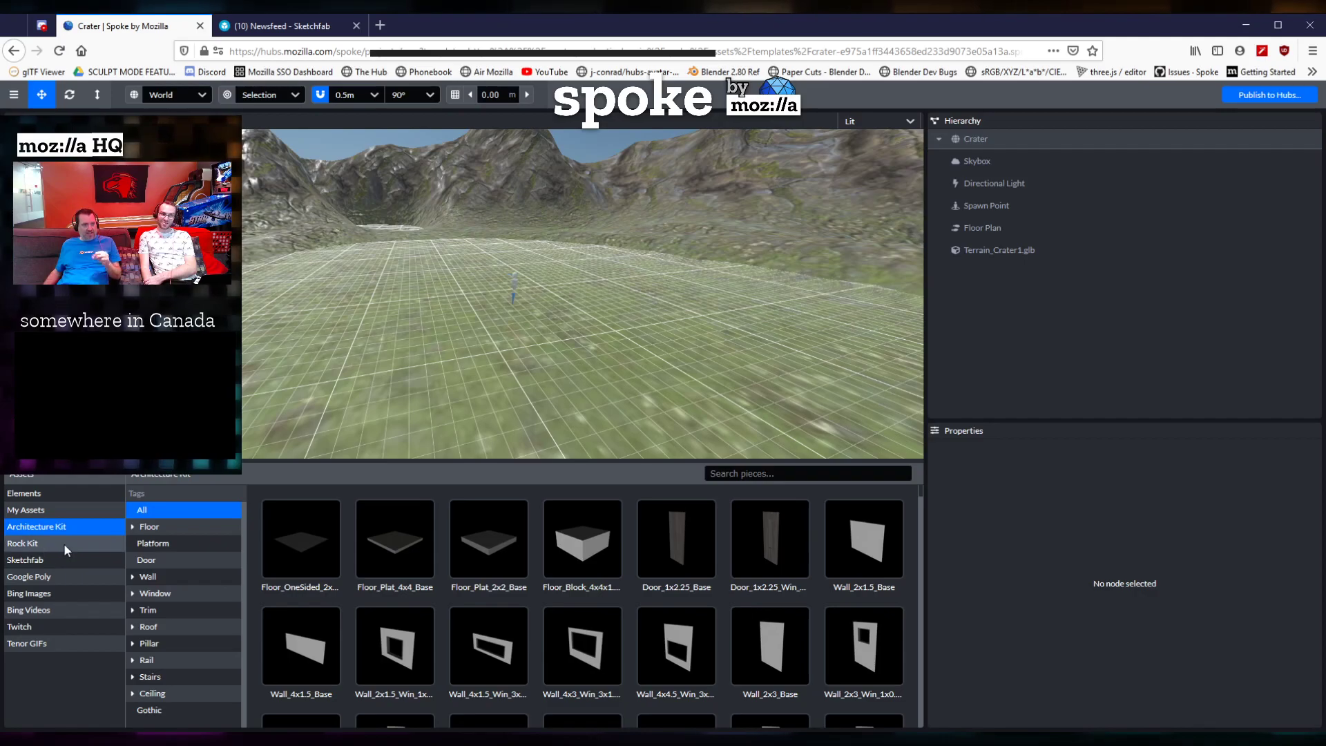
click(64, 543)
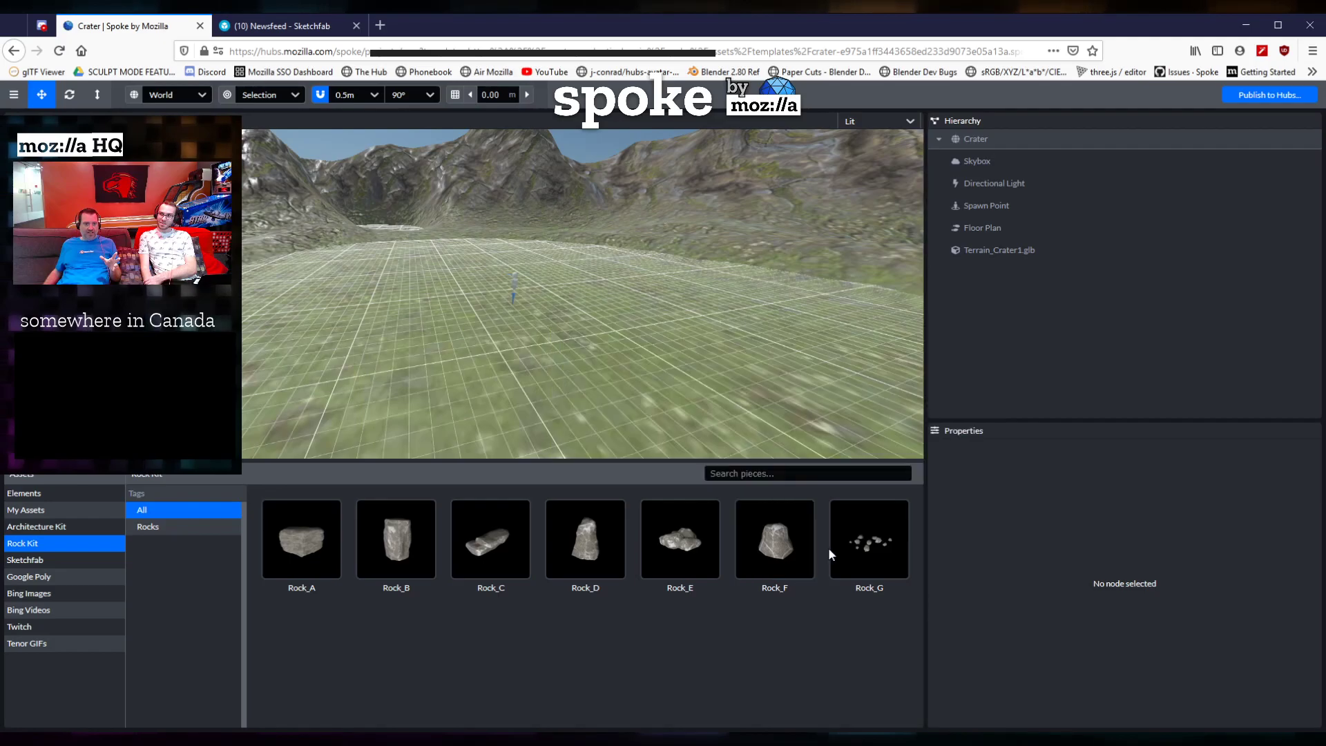
mouse_move(586, 559)
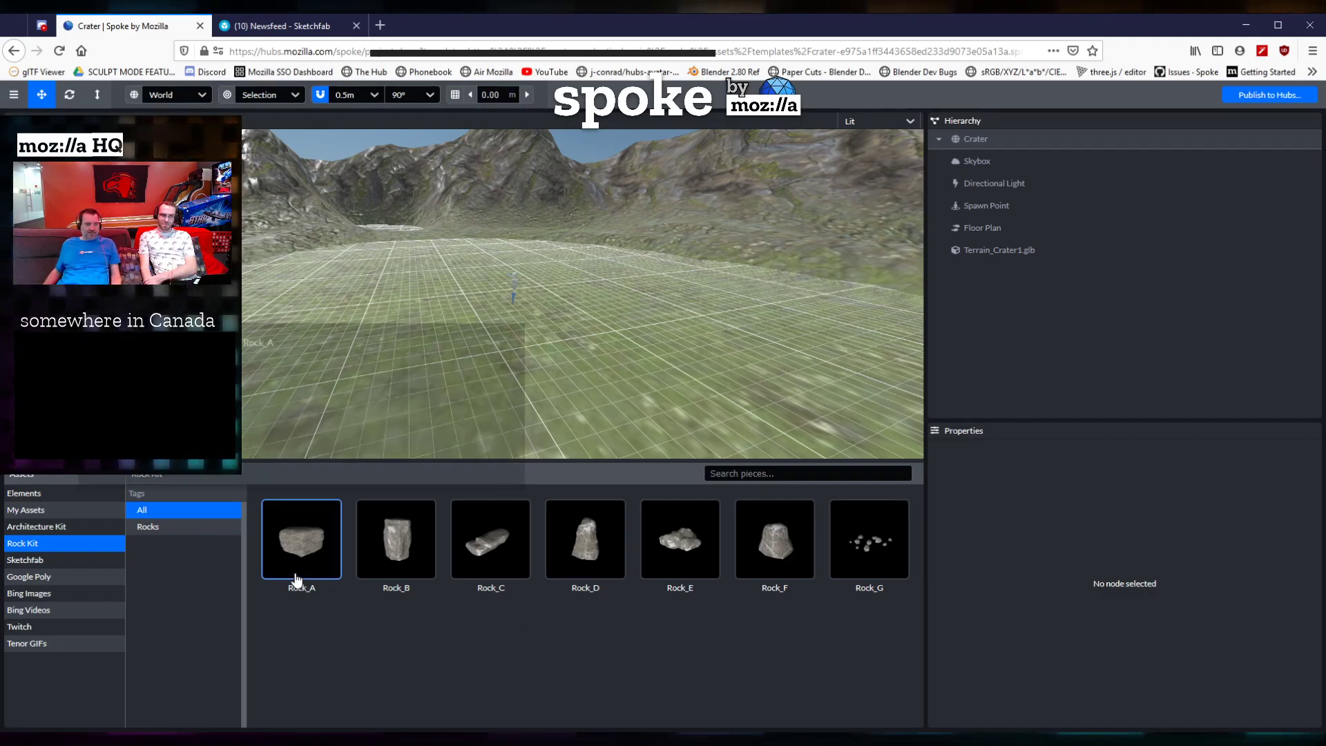
Browse the Sketchfab asset categories and collections, and expand the Medieval Fantasy contest collections.
click(53, 560)
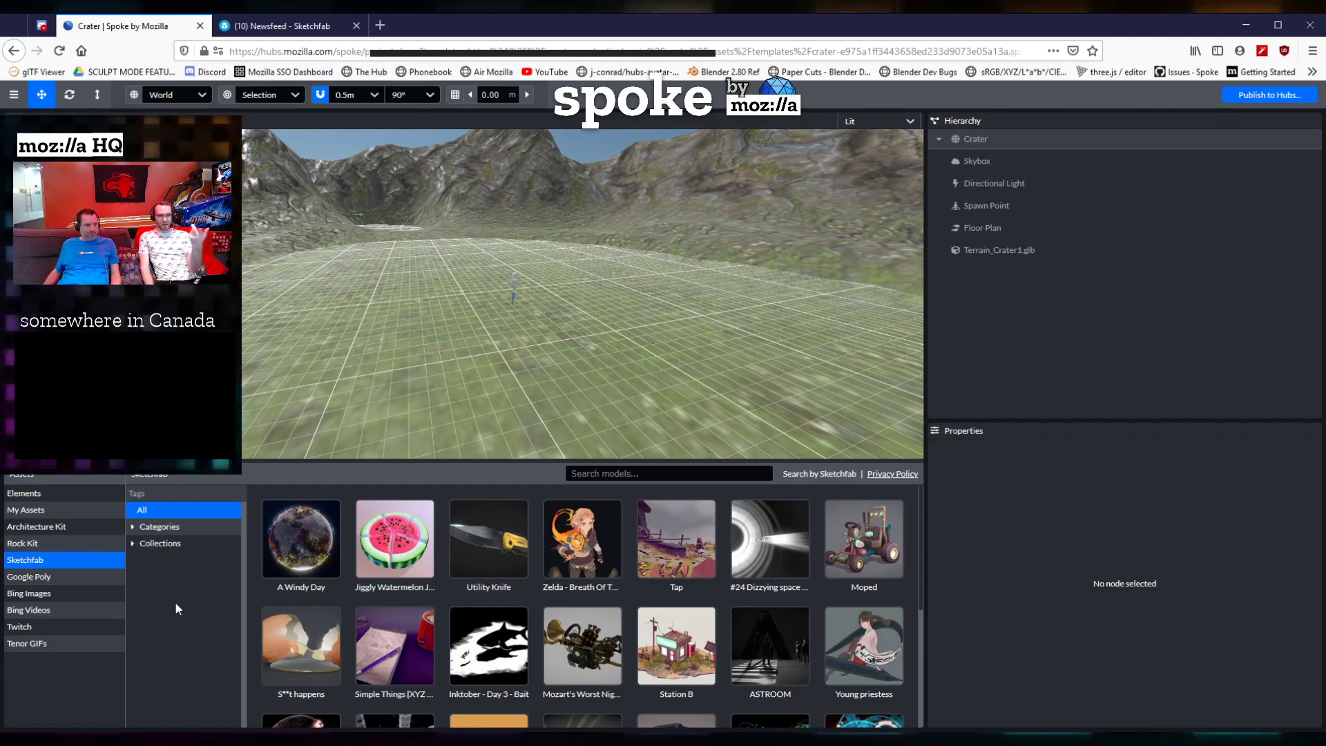
click(133, 527)
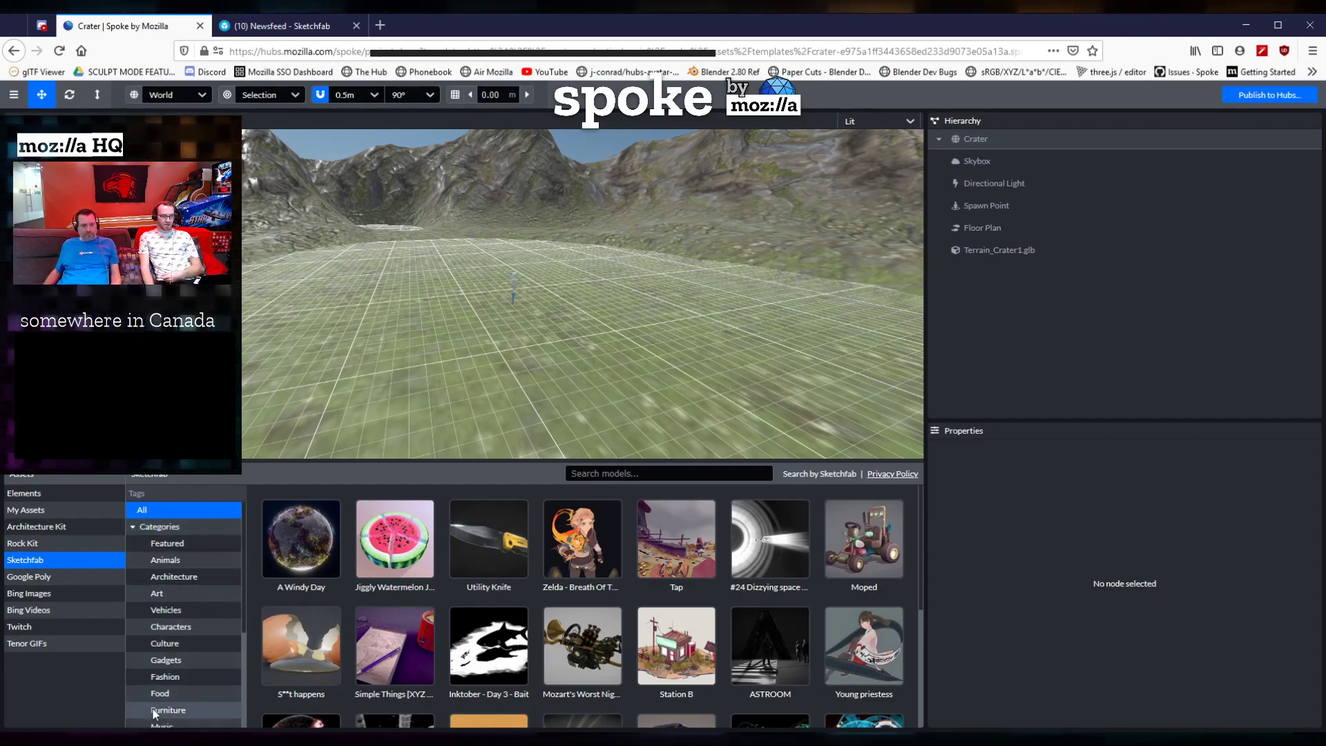
click(134, 527)
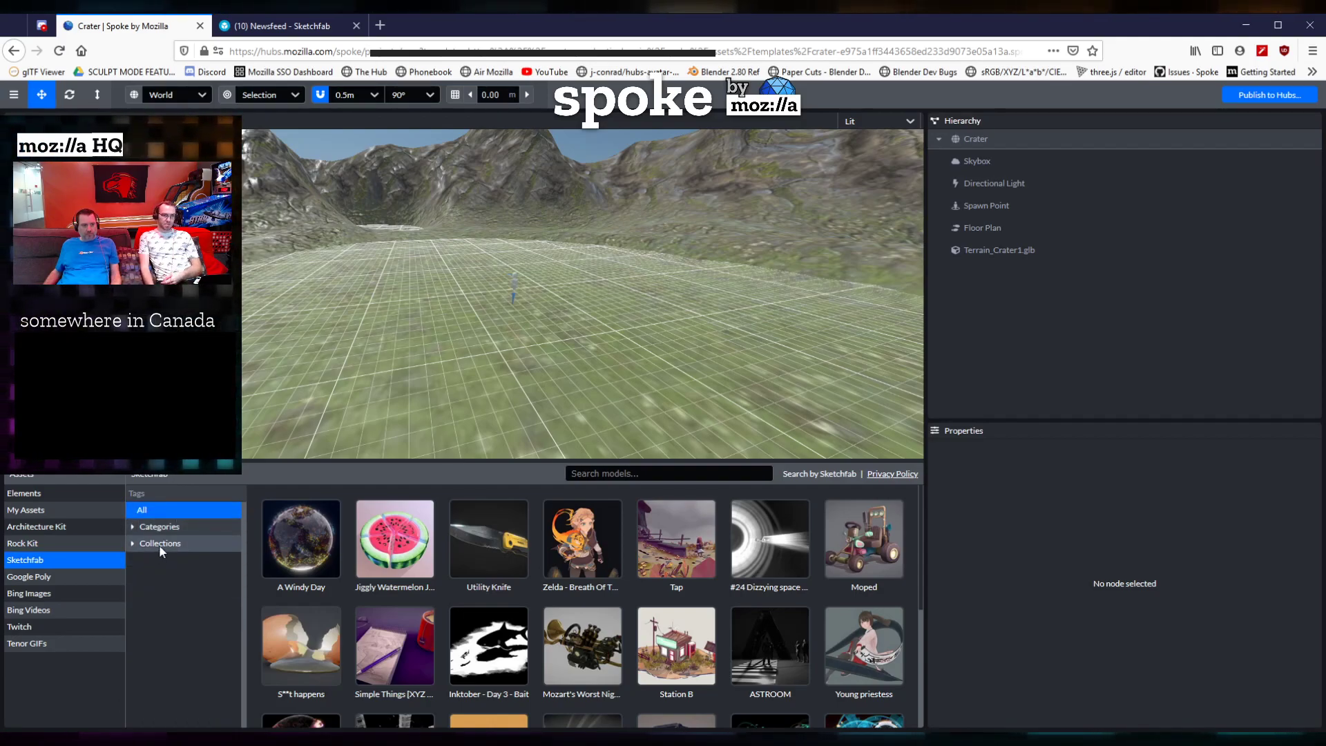
click(134, 543)
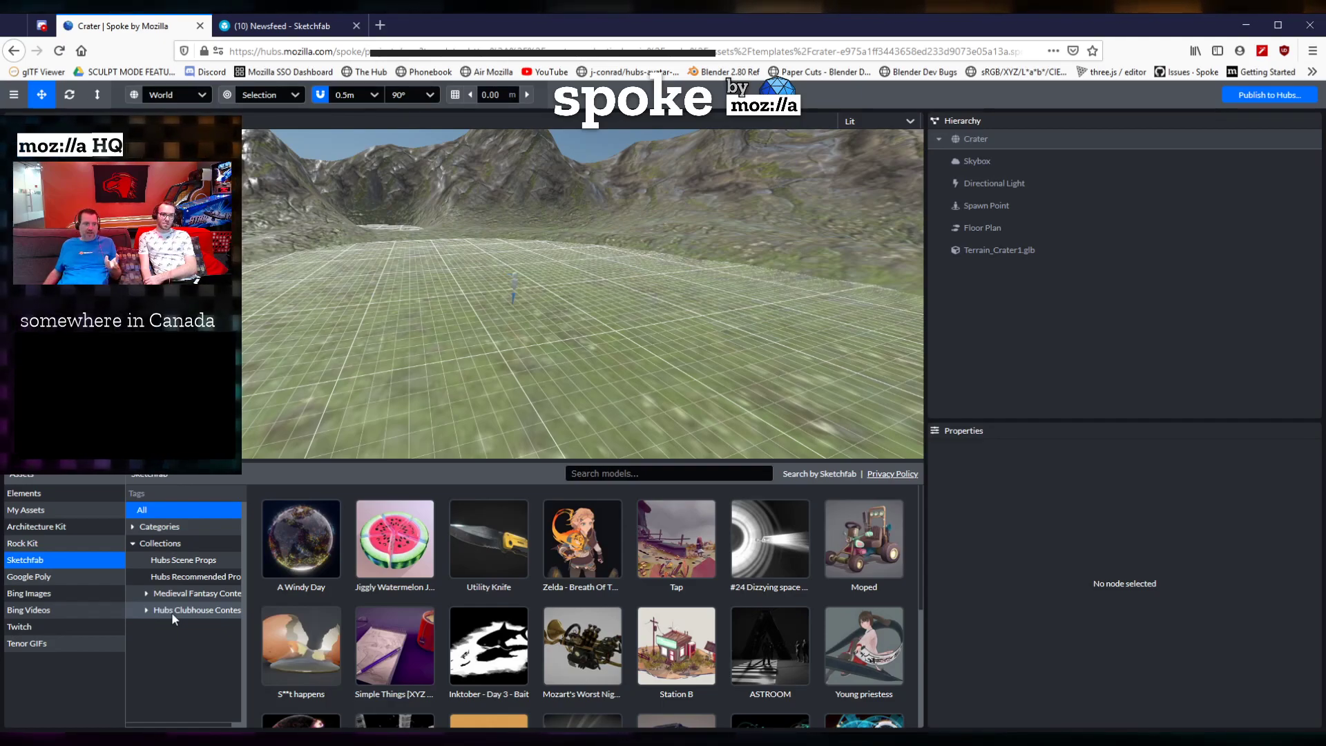
click(180, 591)
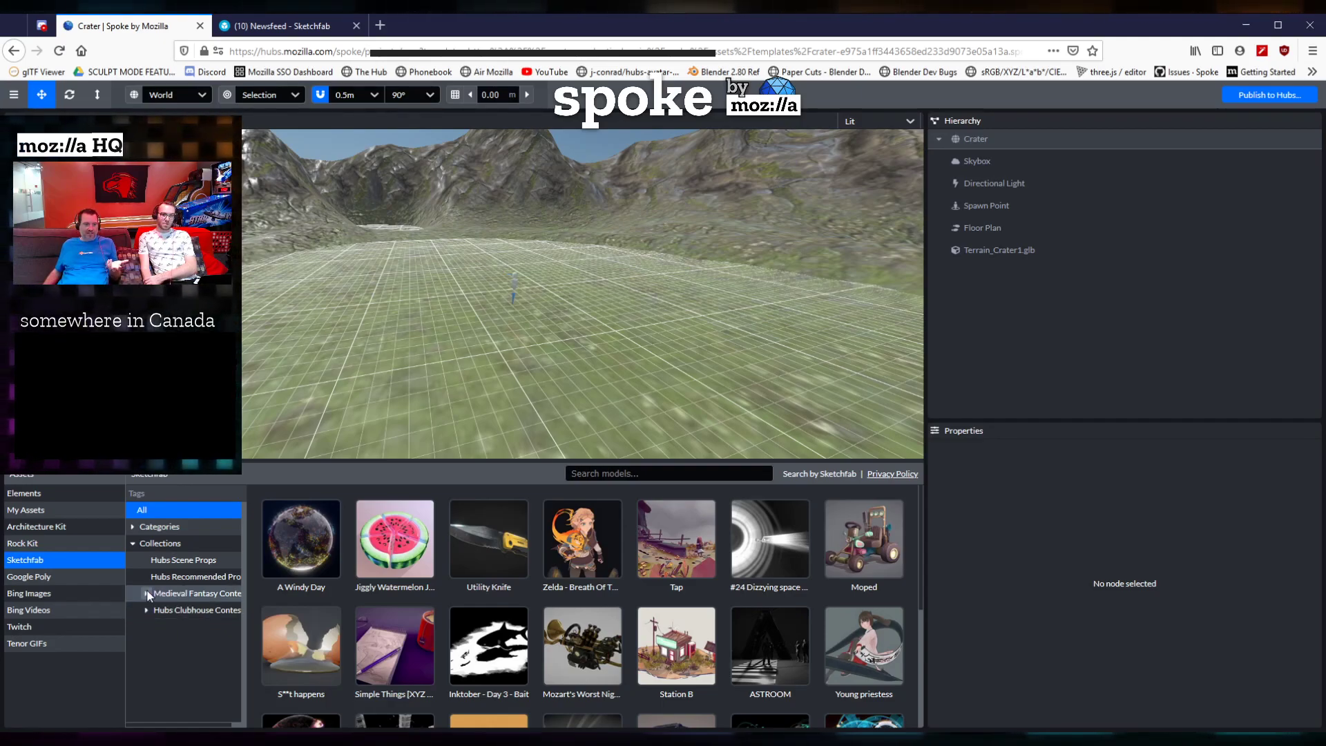
scroll(199, 619, down, 2)
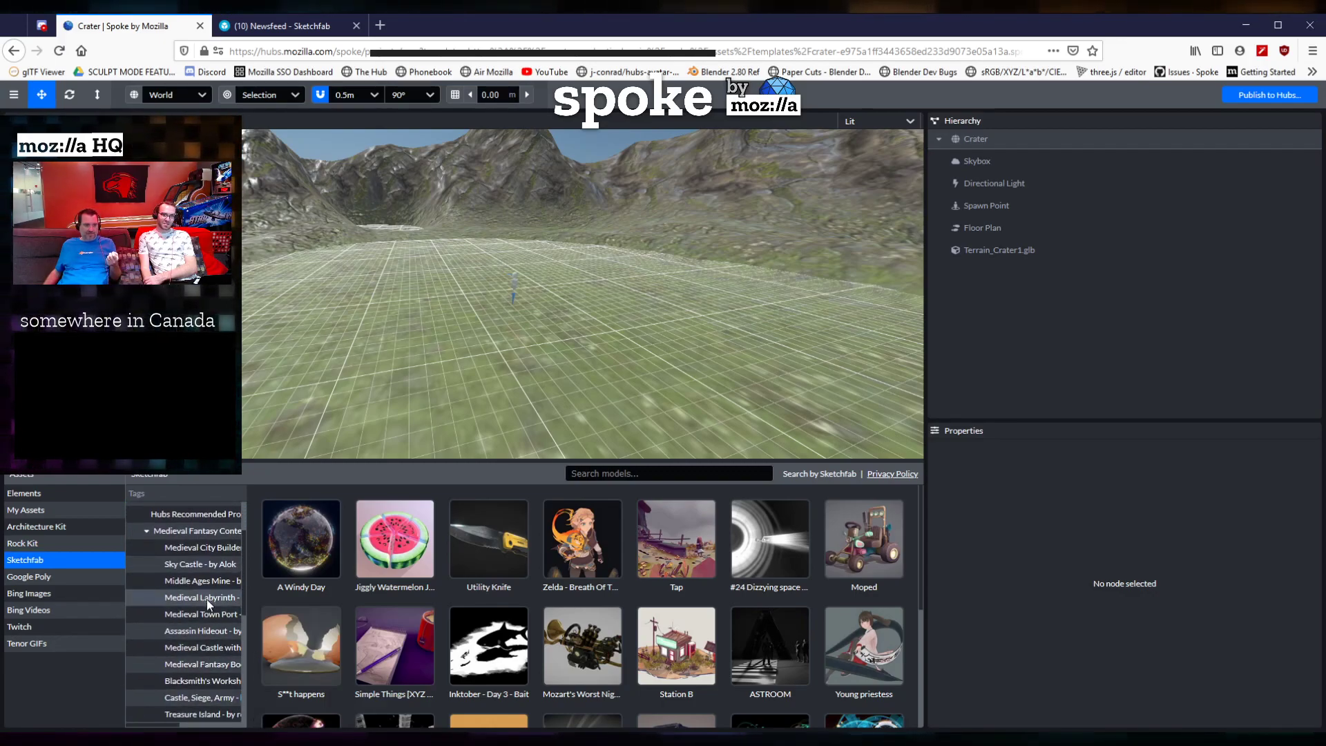
Show the models of the Medieval Town Port collection and look through them.
click(200, 614)
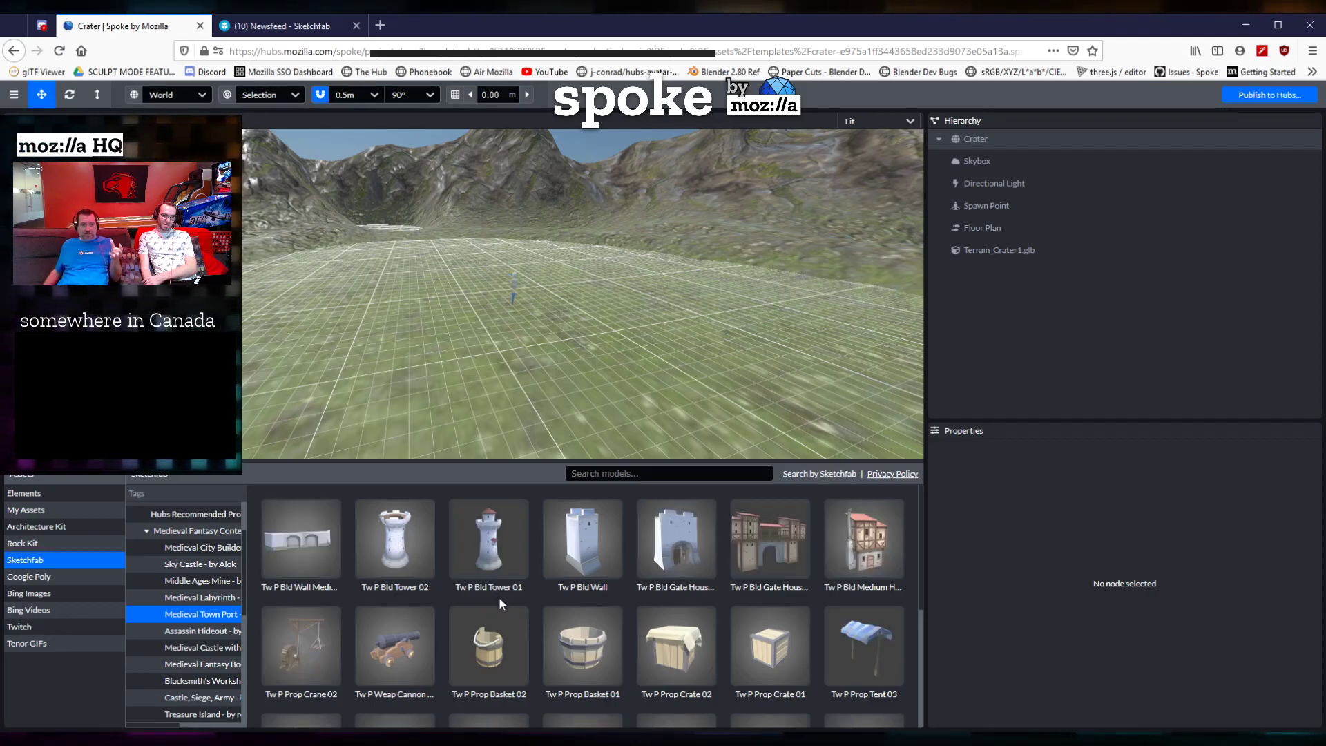
mouse_move(496, 618)
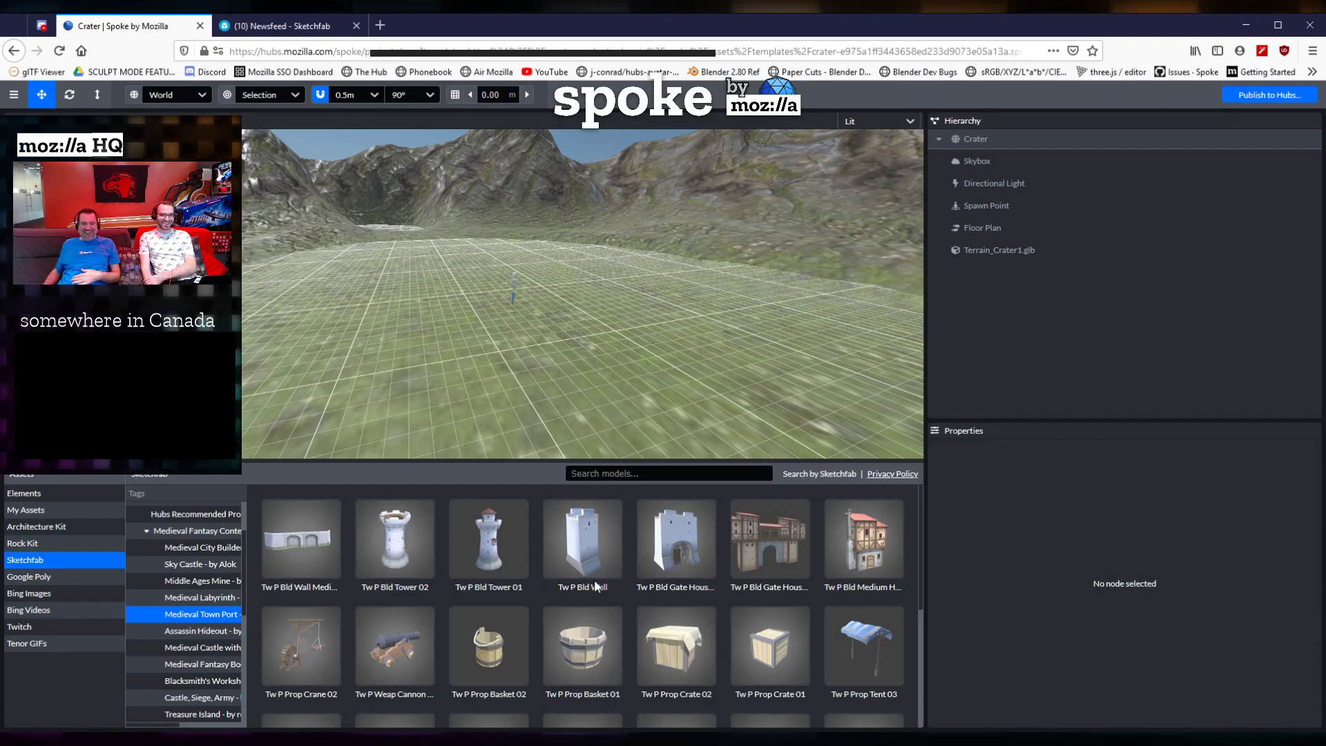
scroll(595, 586, down, 2)
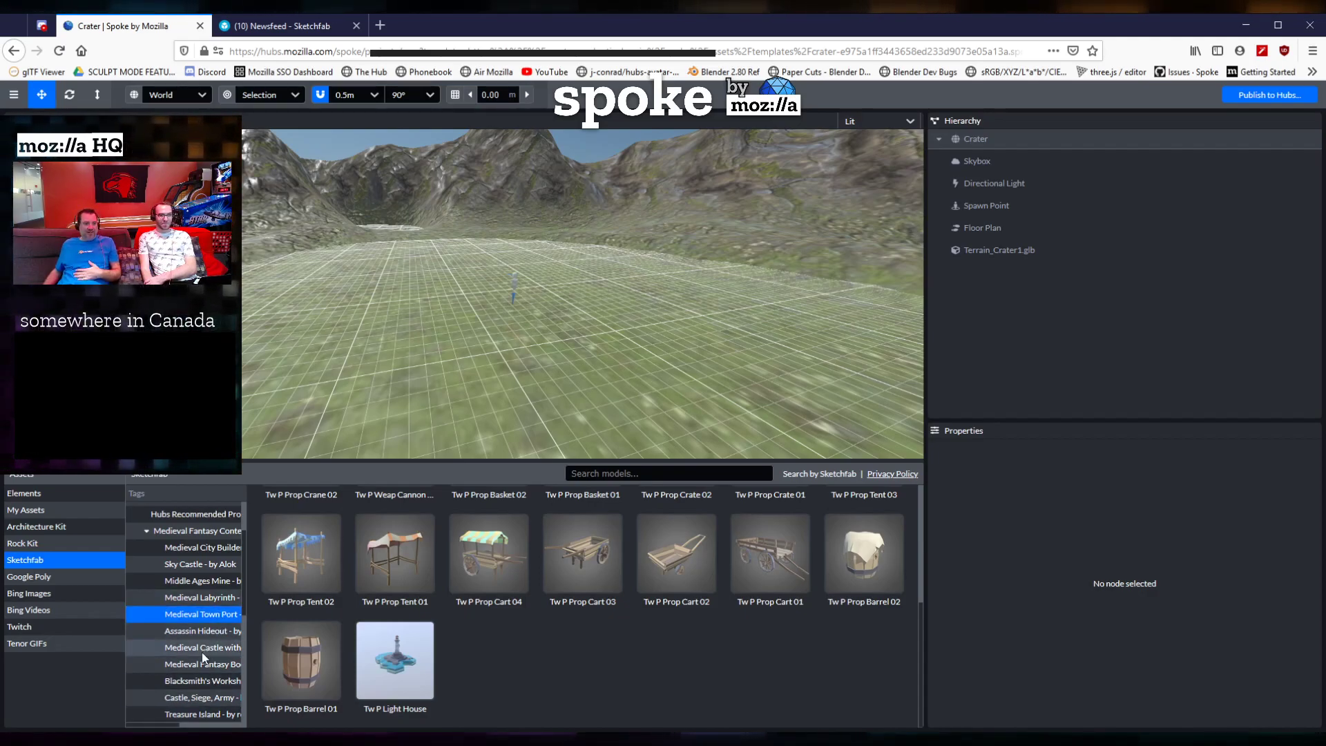
Show the Assassin Hideout collection in a taller asset browser and look through its models.
click(181, 636)
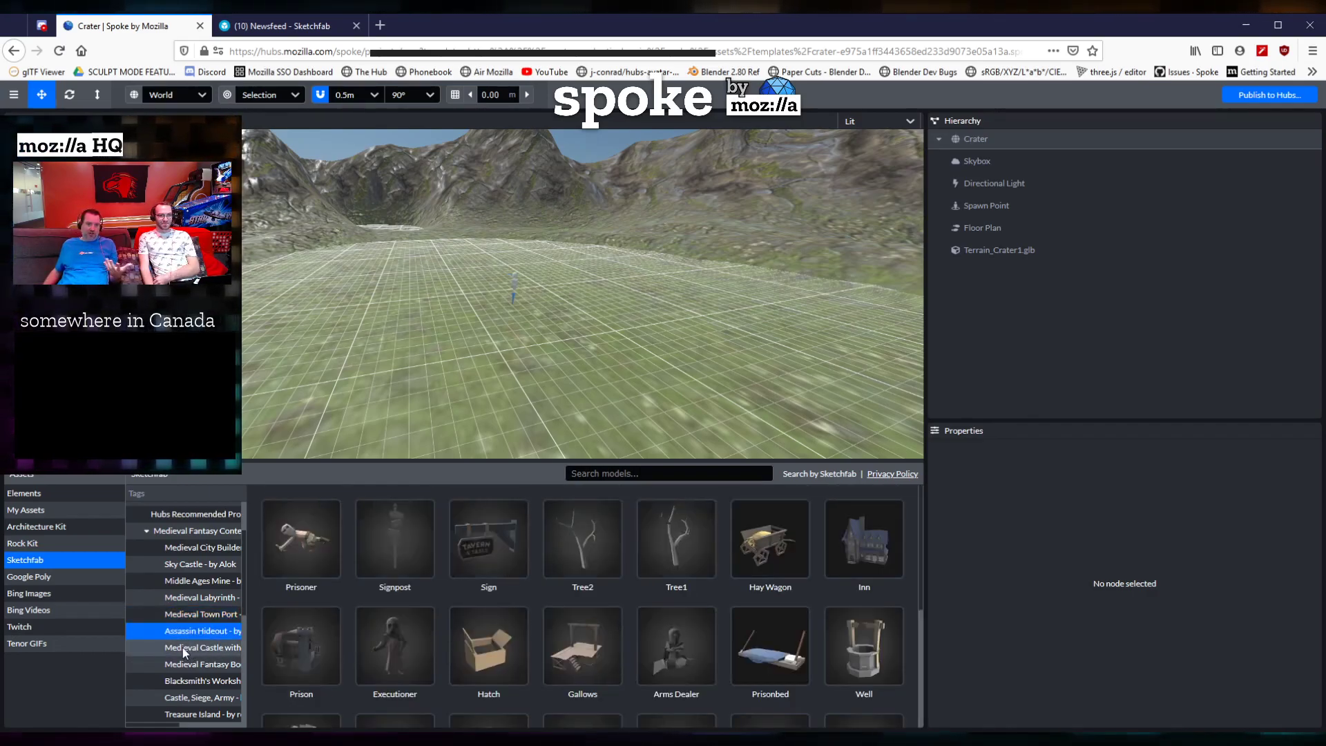
drag(572, 459, 573, 232)
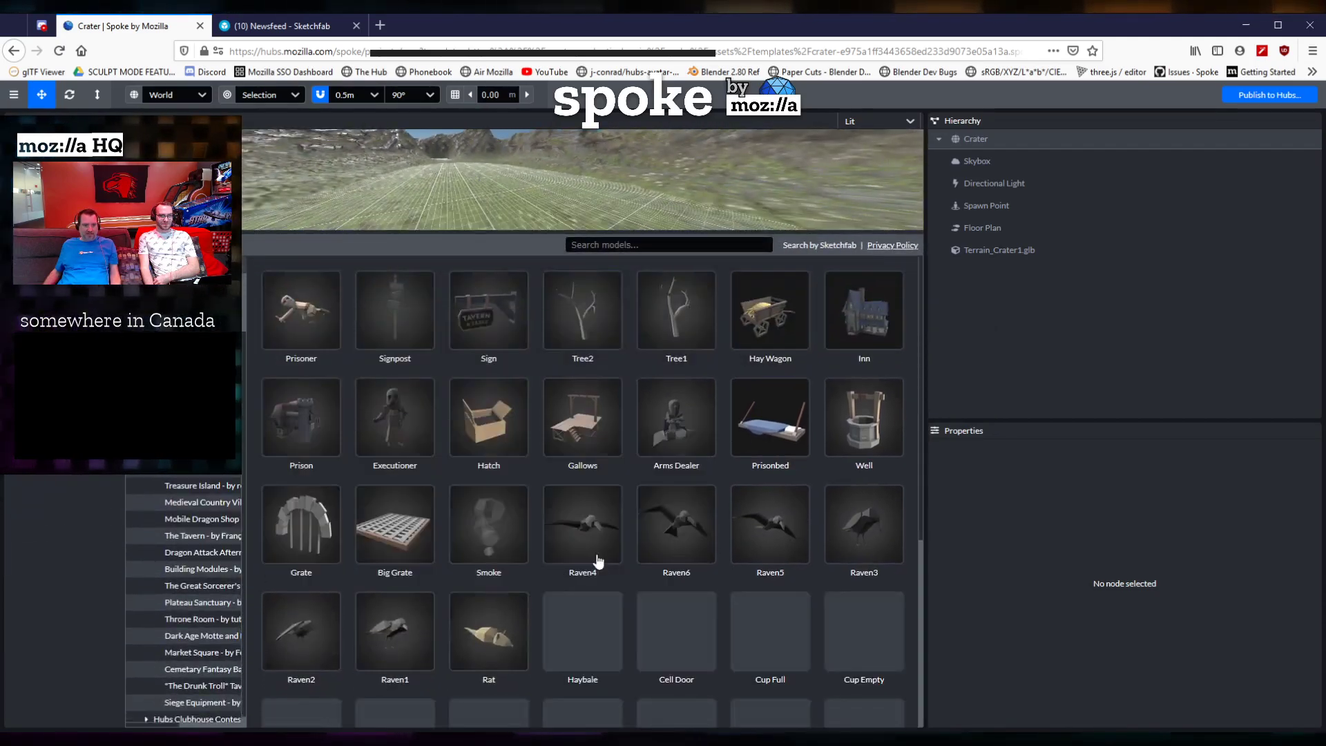
scroll(690, 566, down, 3)
scroll(725, 615, down, 2)
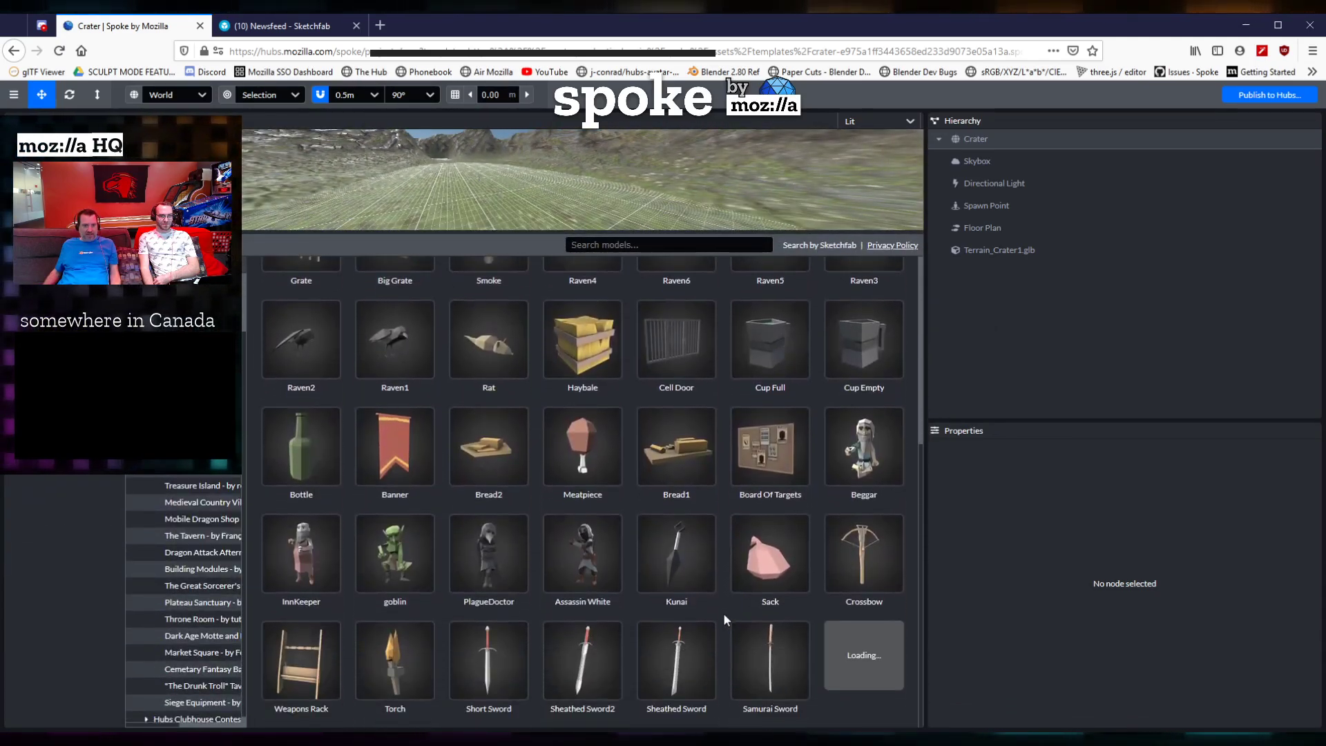
scroll(661, 592, up, 2)
scroll(621, 577, up, 3)
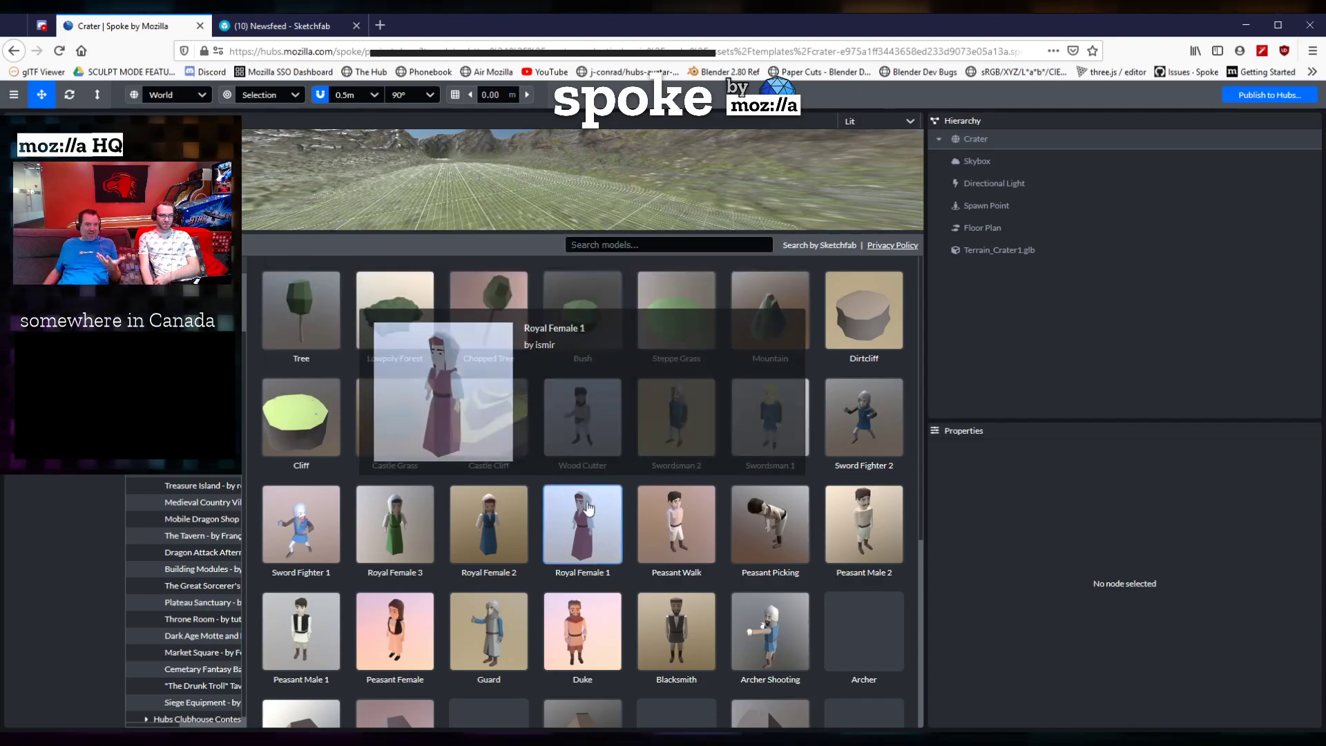
Look through the characters, houses, windows and doors in the Medieval Castle collection.
scroll(488, 529, down, 2)
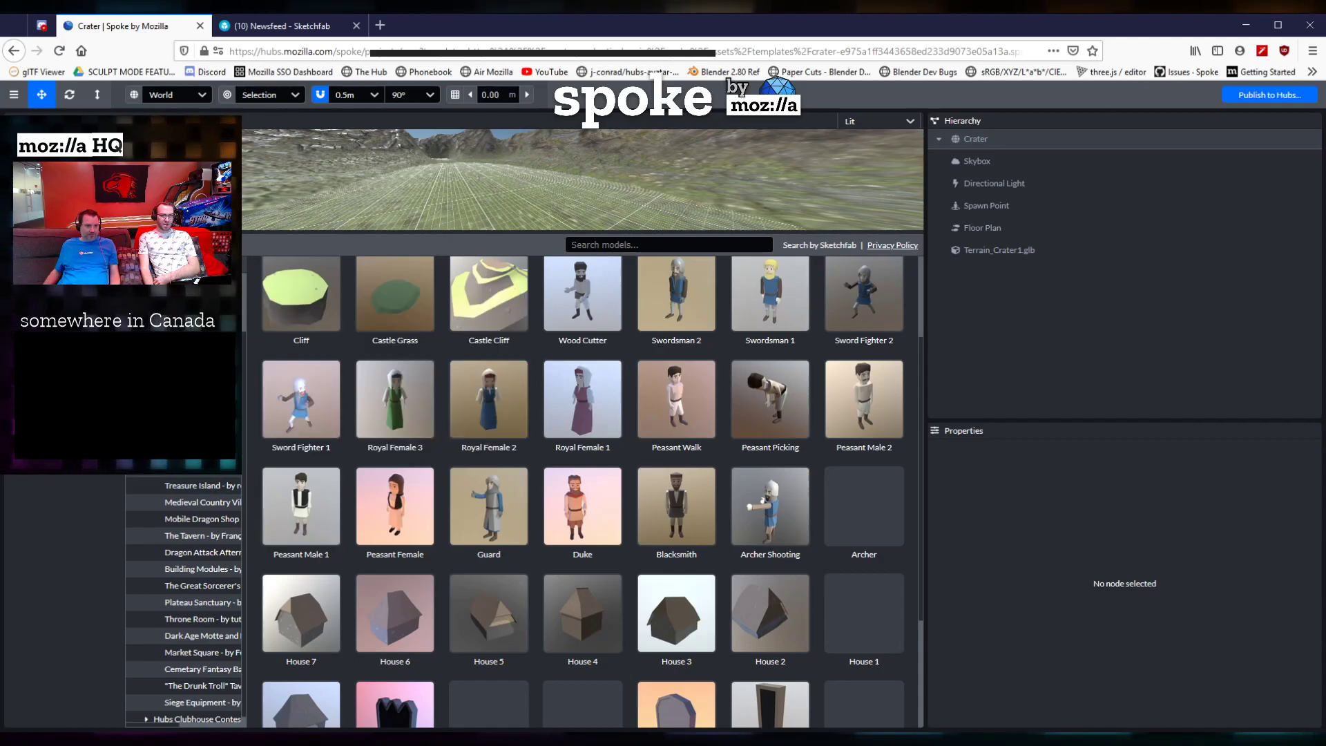
scroll(183, 481, up, 2)
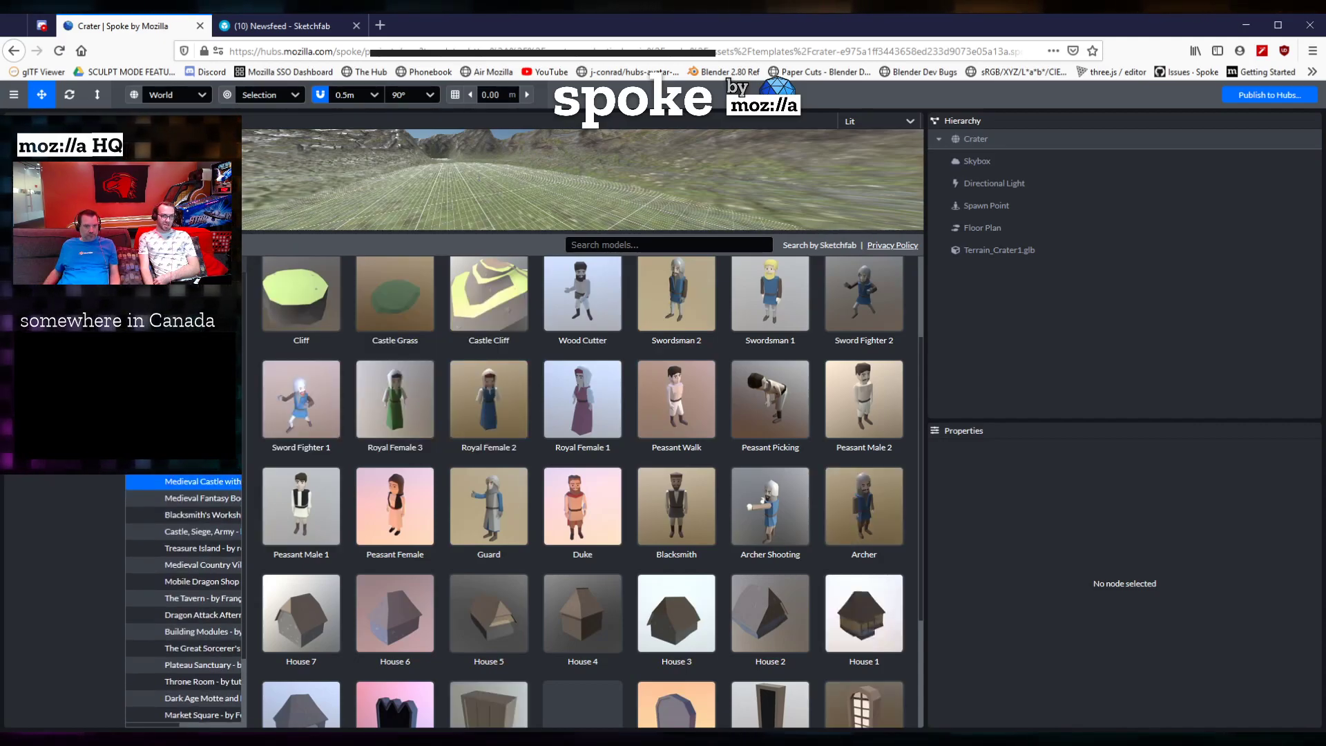
scroll(680, 532, down, 2)
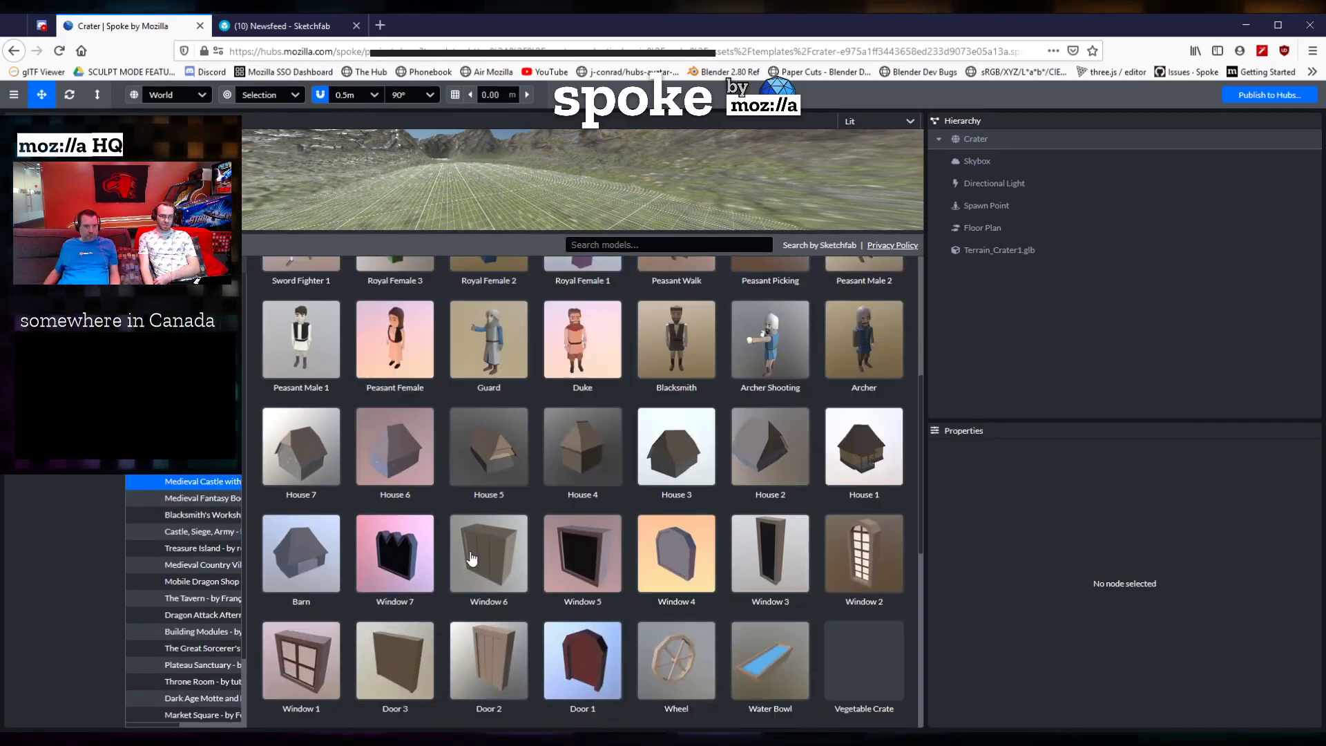
scroll(483, 538, up, 5)
Show the Blacksmith's Workshop collection and preview its Sword #02 and Tree #04 models.
click(195, 514)
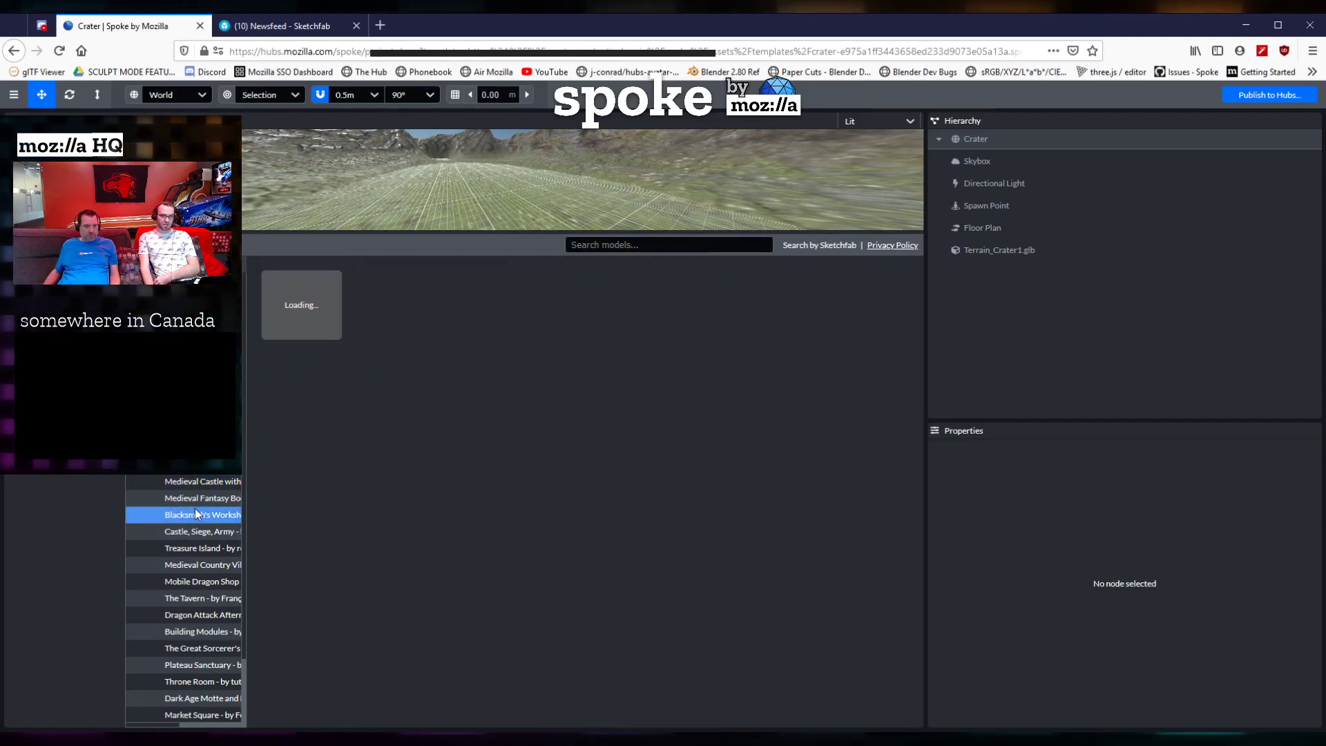
mouse_move(852, 624)
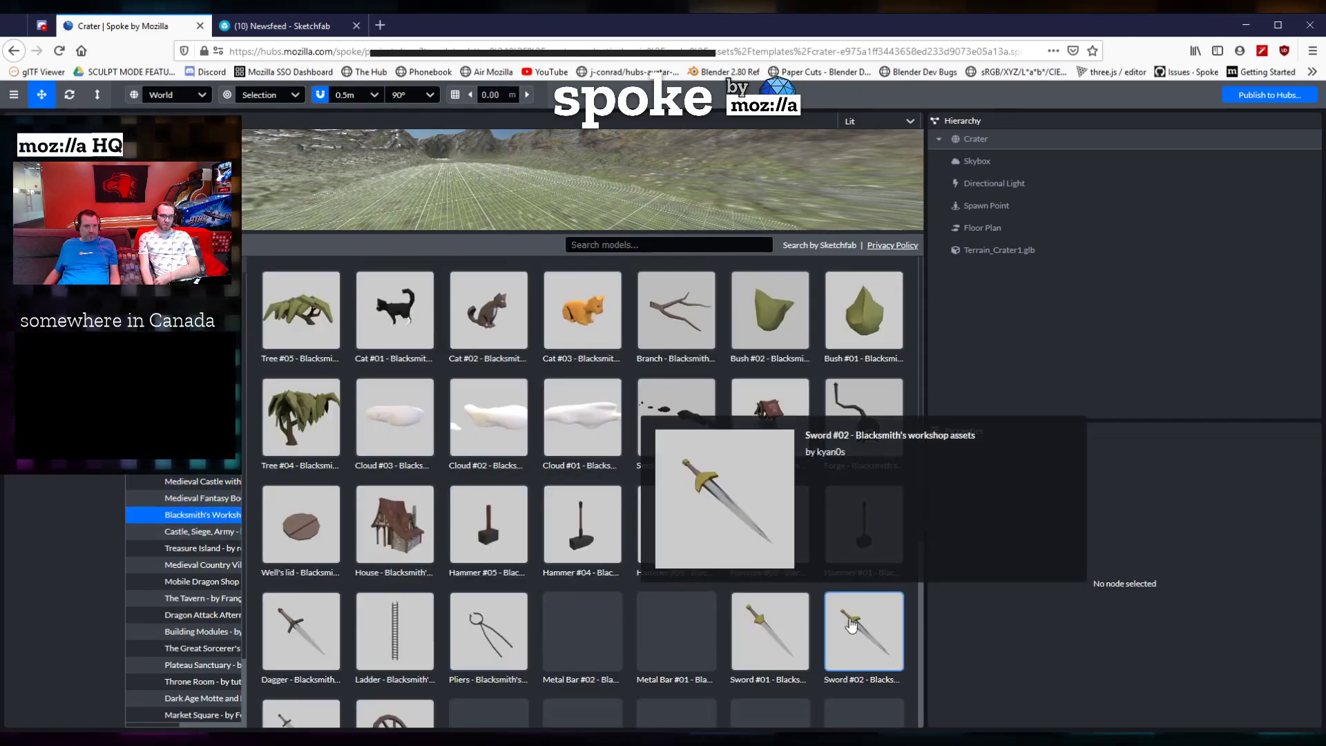
mouse_move(328, 453)
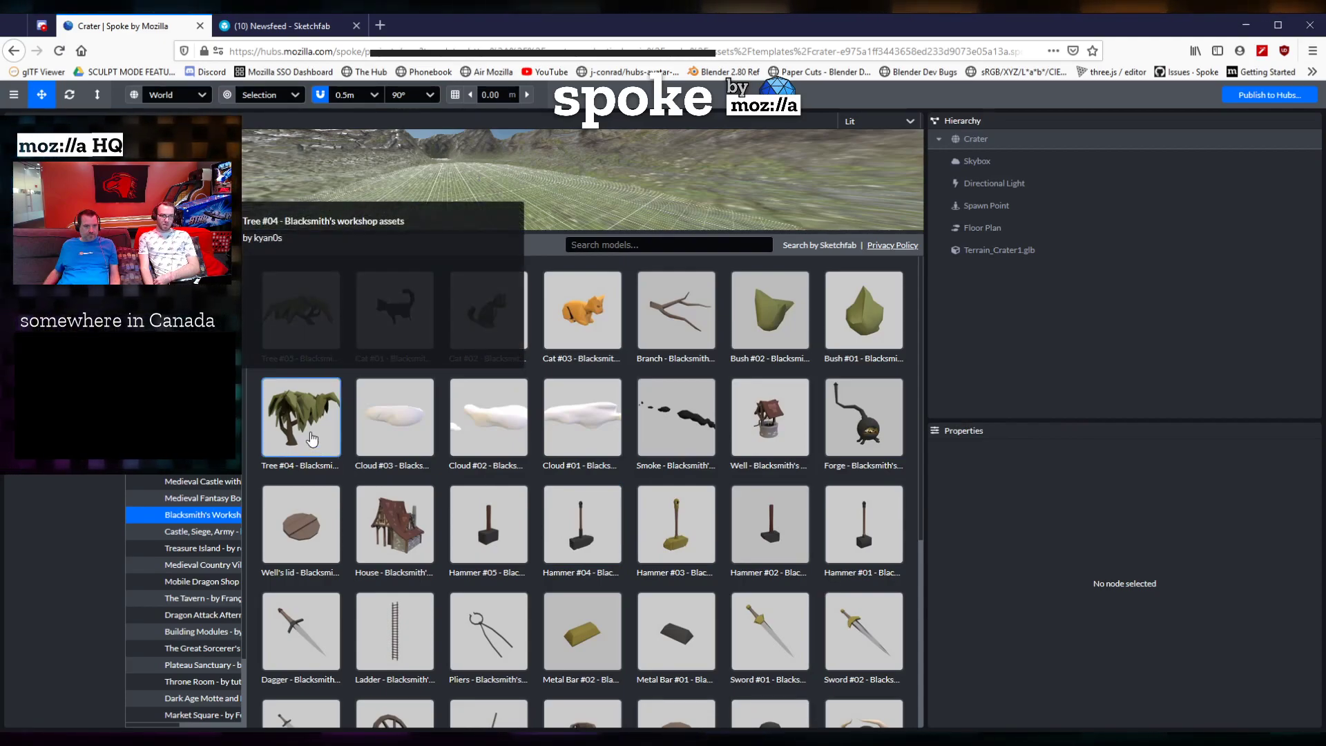
Enlarge the viewport, place Tree #04 from the Blacksmith's Workshop assets on the crater floor at X -2.00, Z 1.50, and delete it.
drag(573, 232, 573, 489)
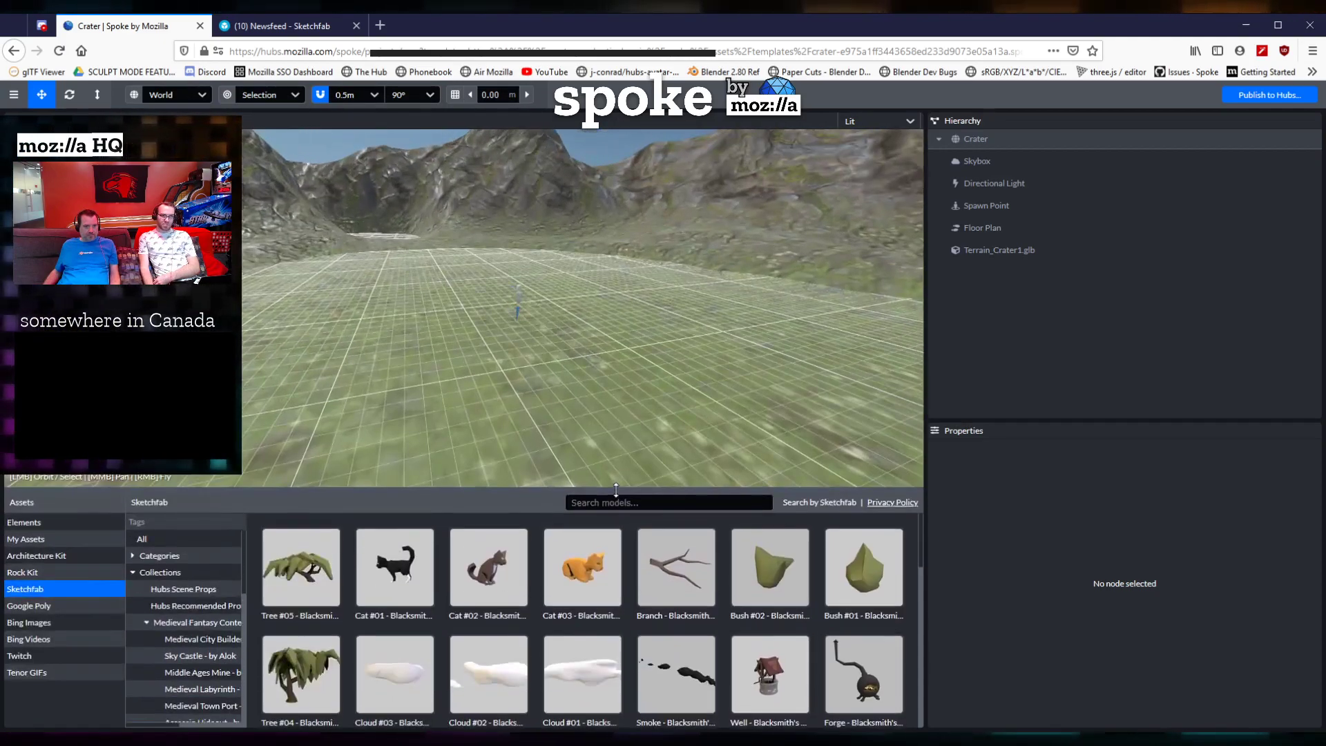
click(304, 663)
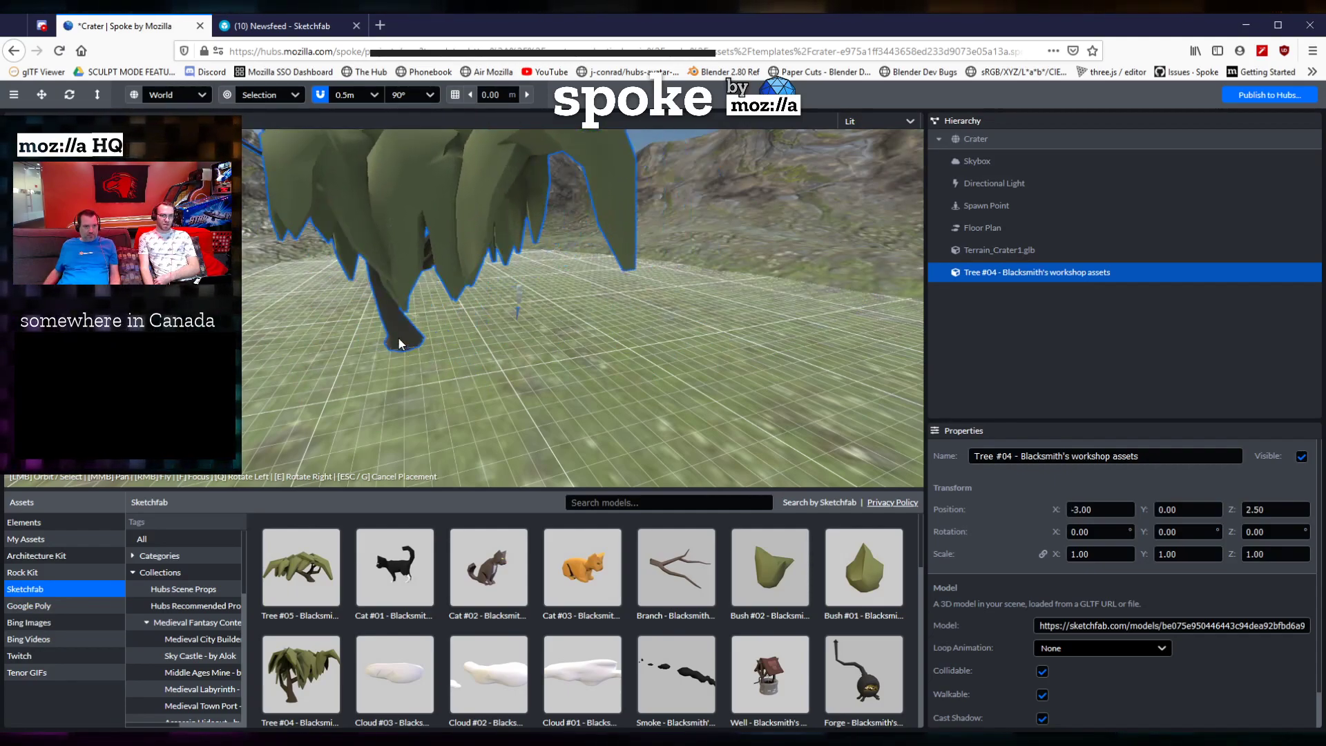
click(439, 329)
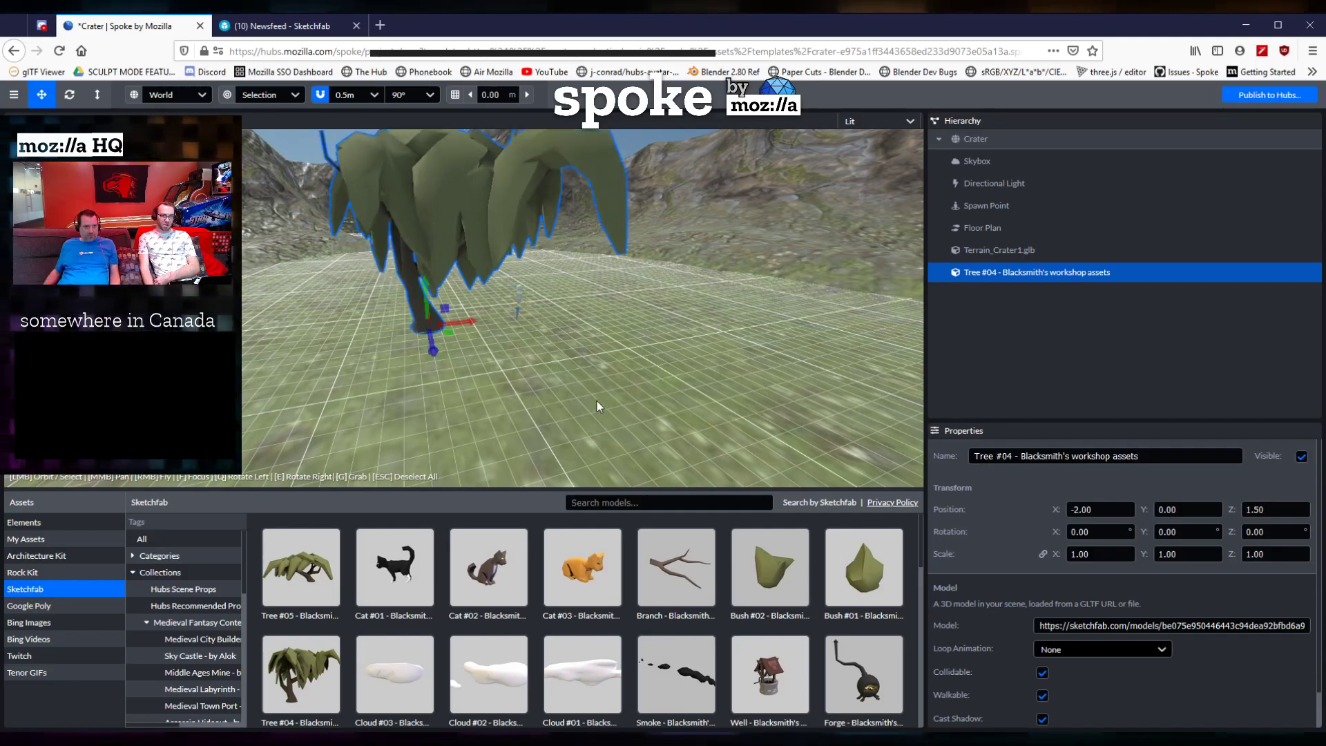
drag(549, 366, 487, 409)
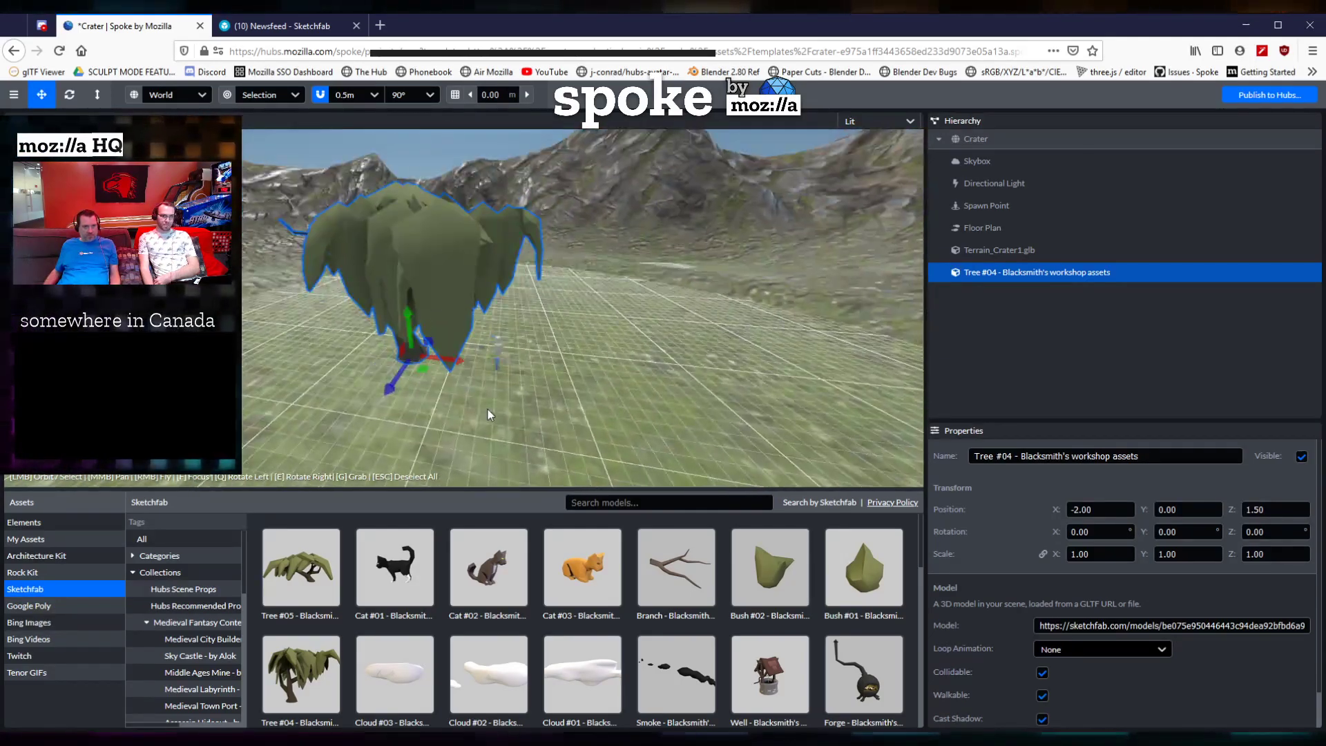
key(Delete)
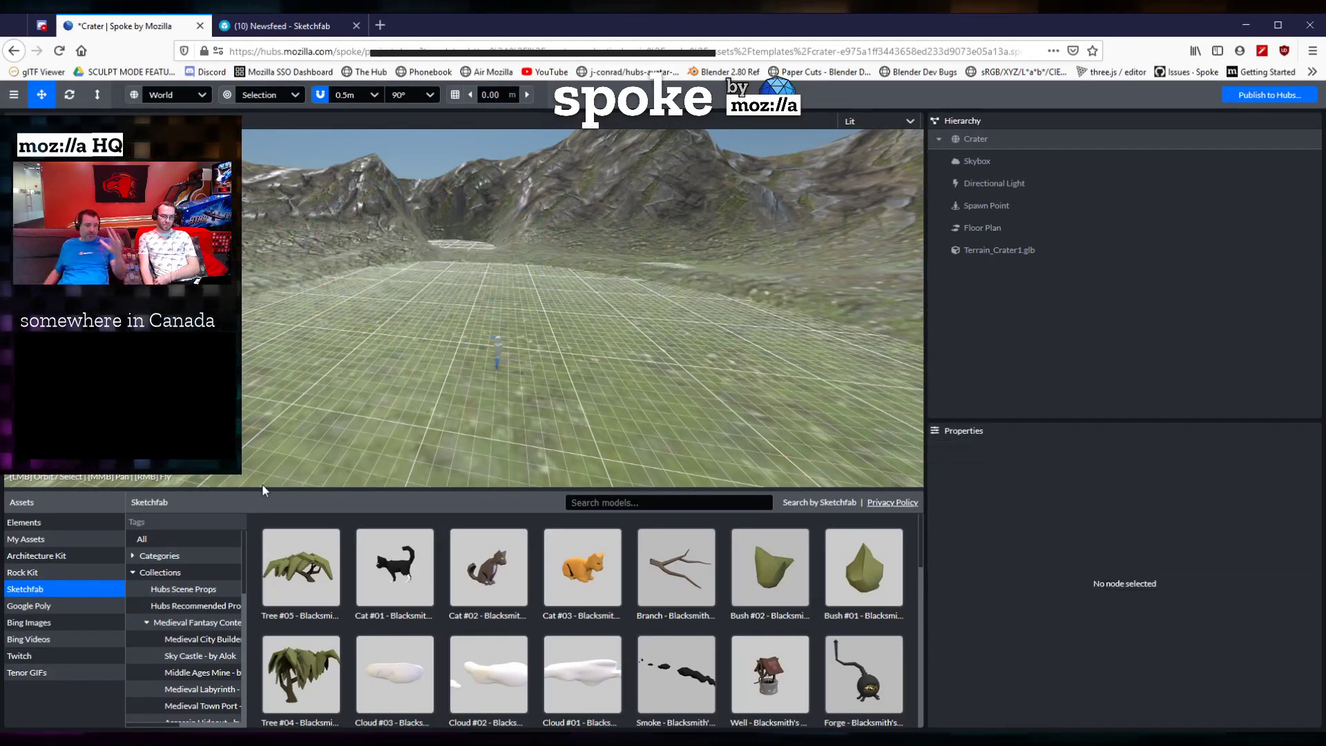
Collapse the Medieval Fantasy Contest collections, expand the Hubs Clubhouse Contest ones, and show the Wizard's Library models.
click(146, 622)
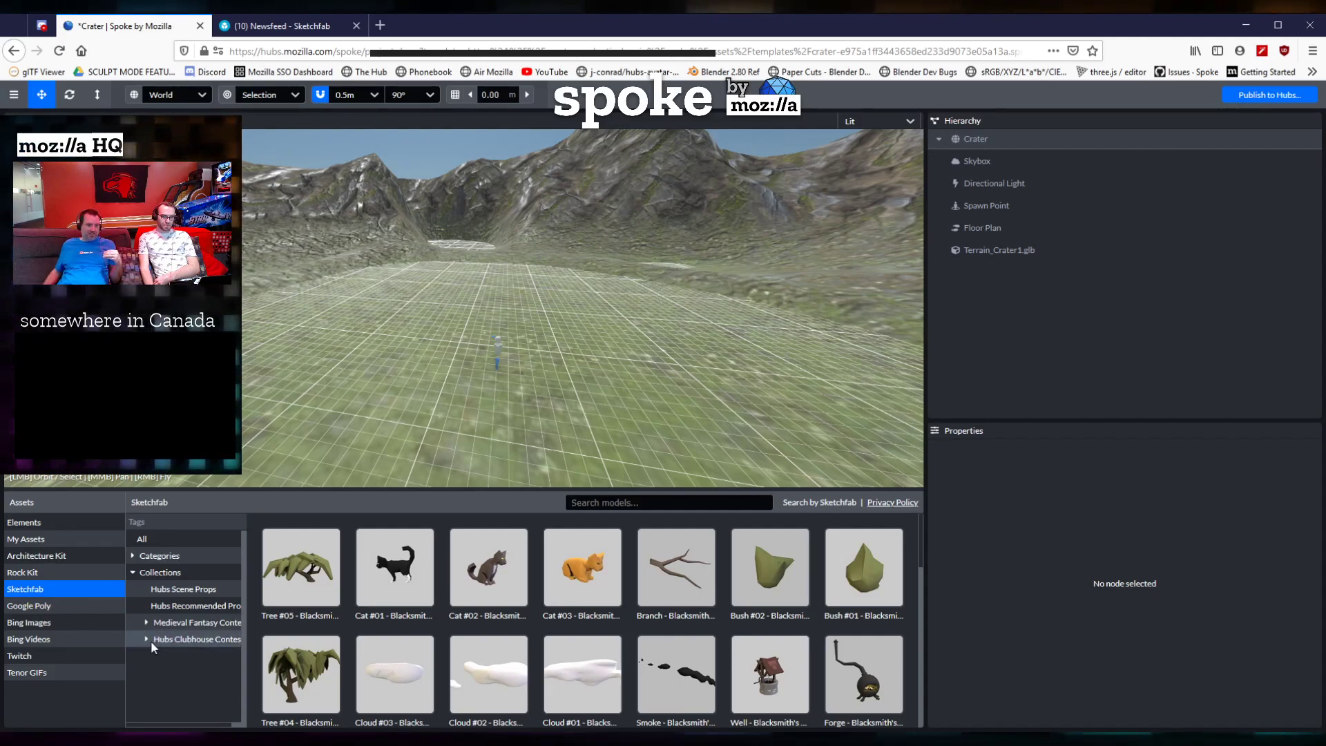
click(146, 640)
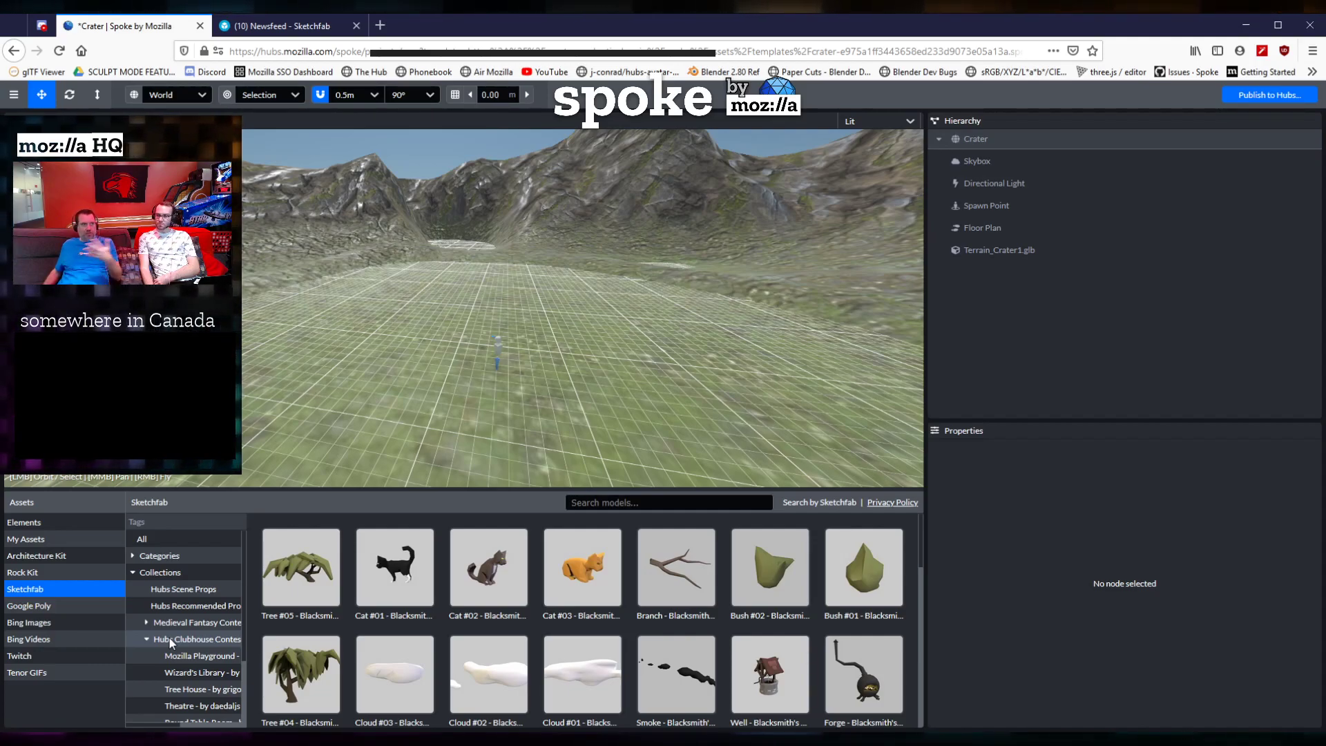
scroll(170, 641, down, 3)
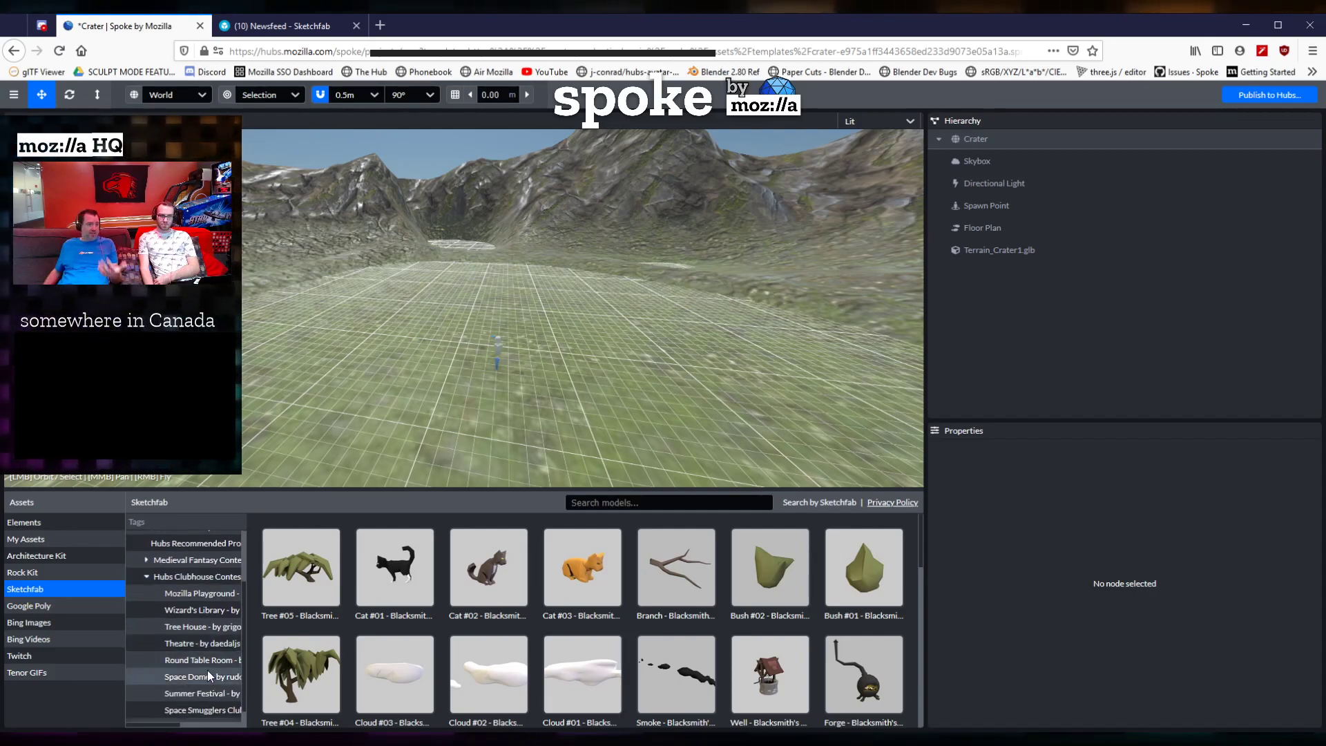
click(193, 615)
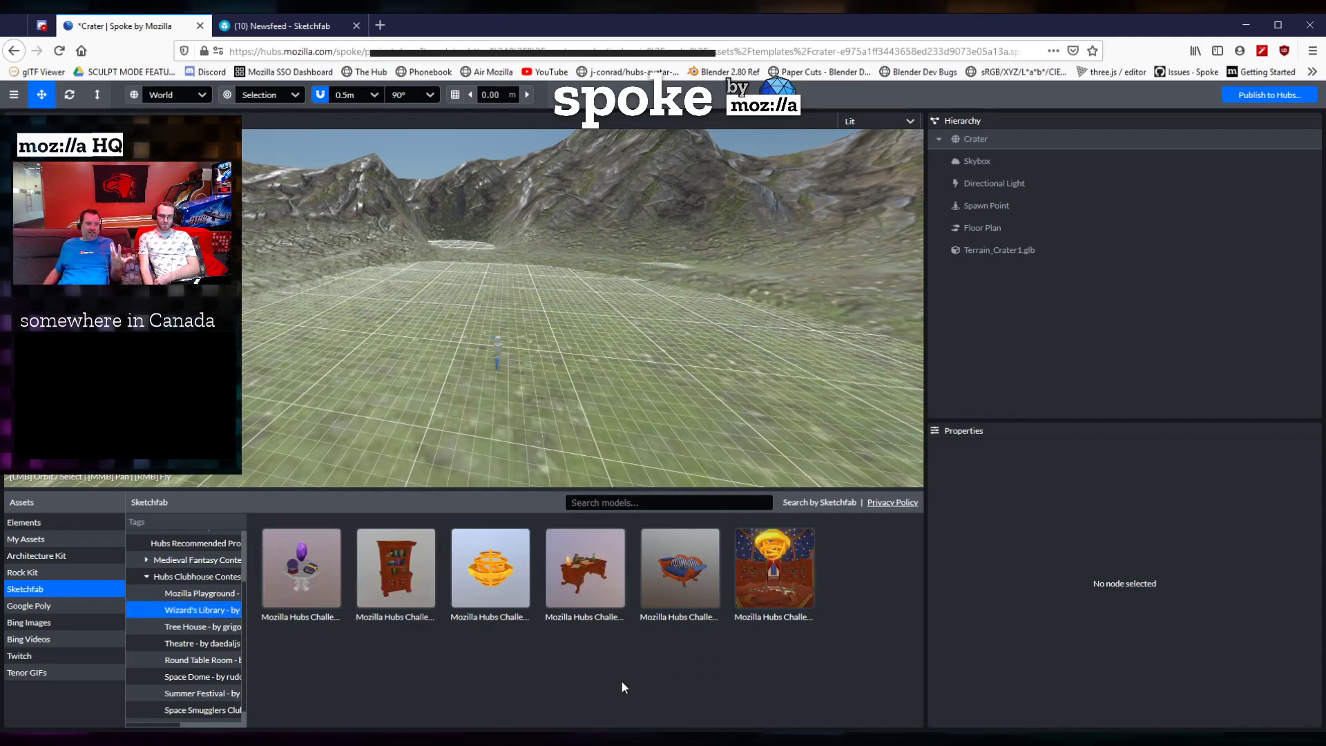
Look through the Space Dome, Summer Festival and Tree House collections of the Hubs Clubhouse Contest.
click(200, 678)
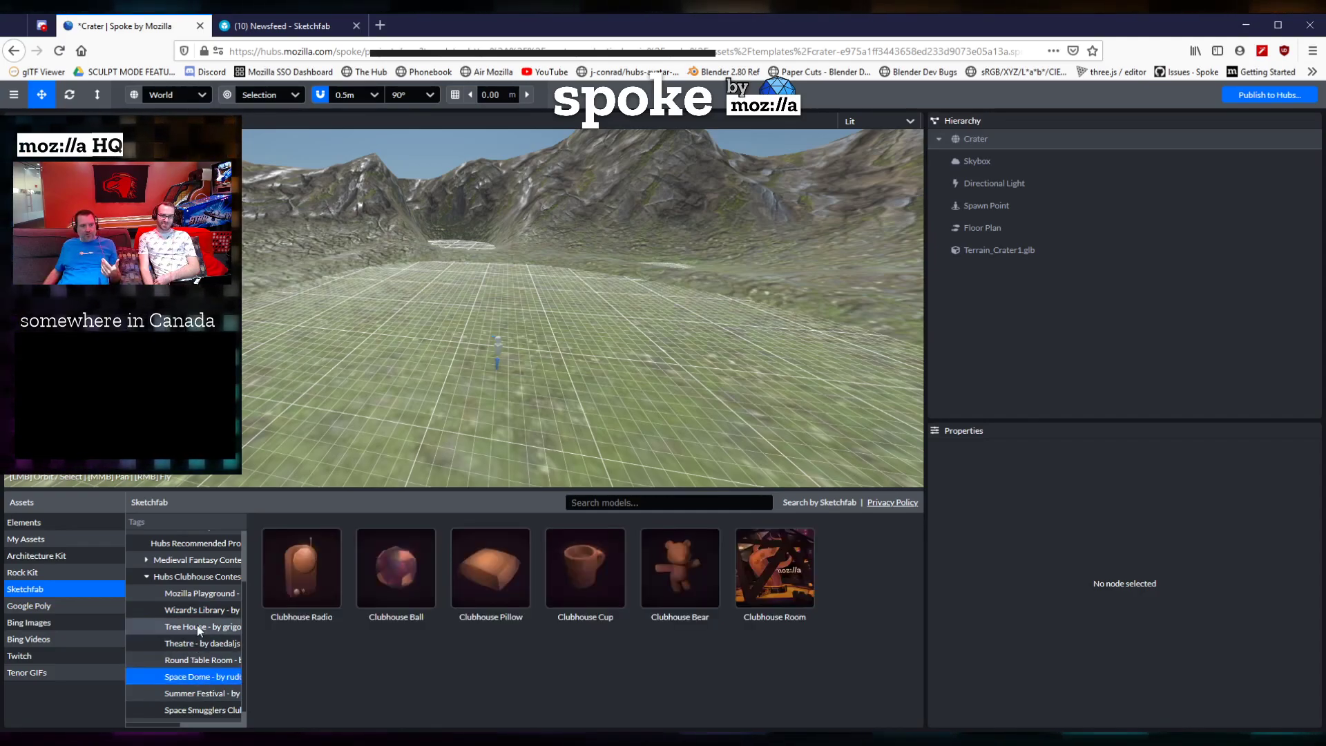
scroll(197, 632, down, 1)
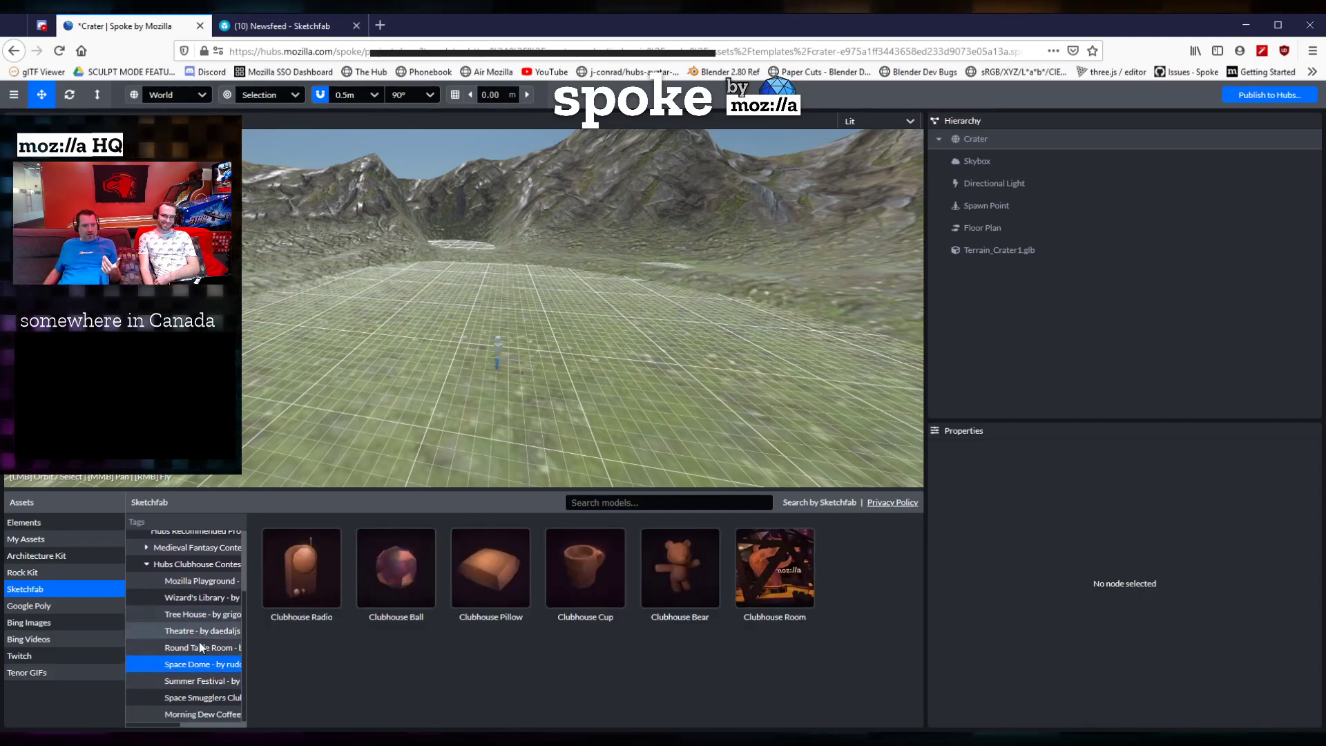
click(201, 679)
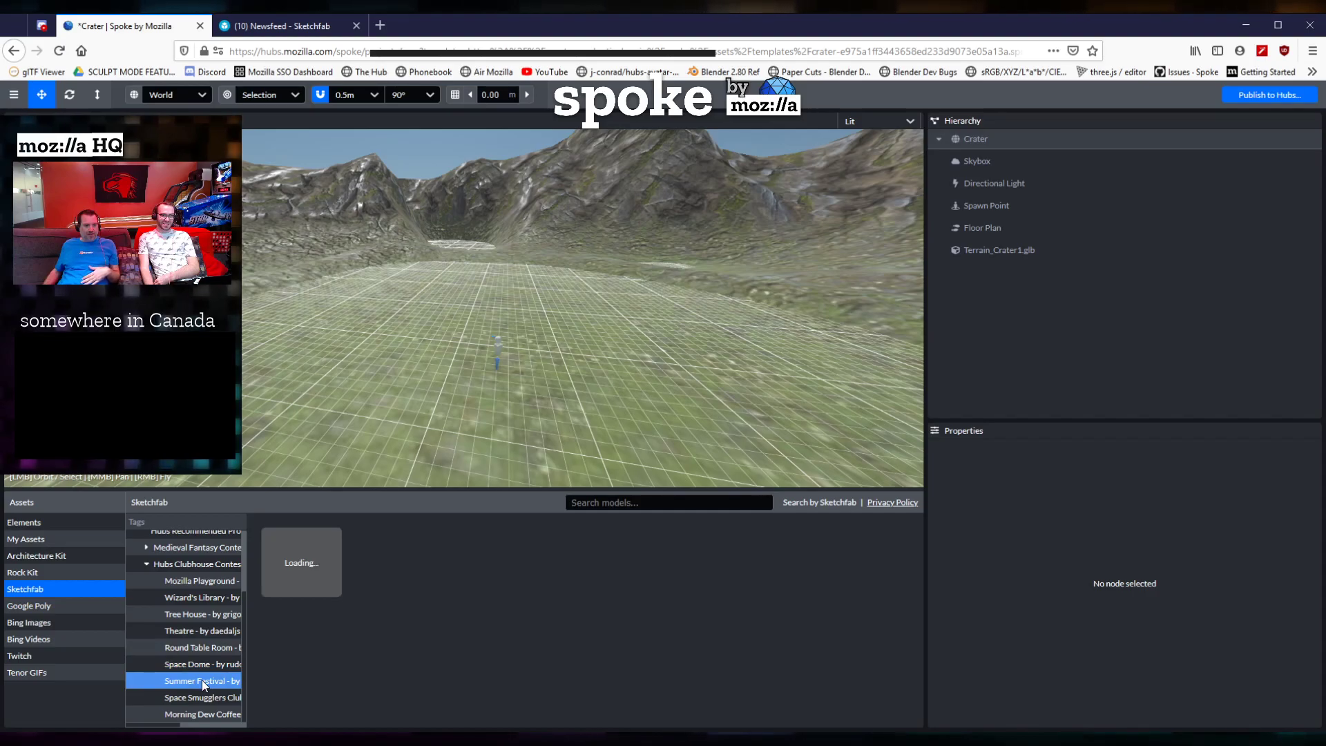
click(188, 615)
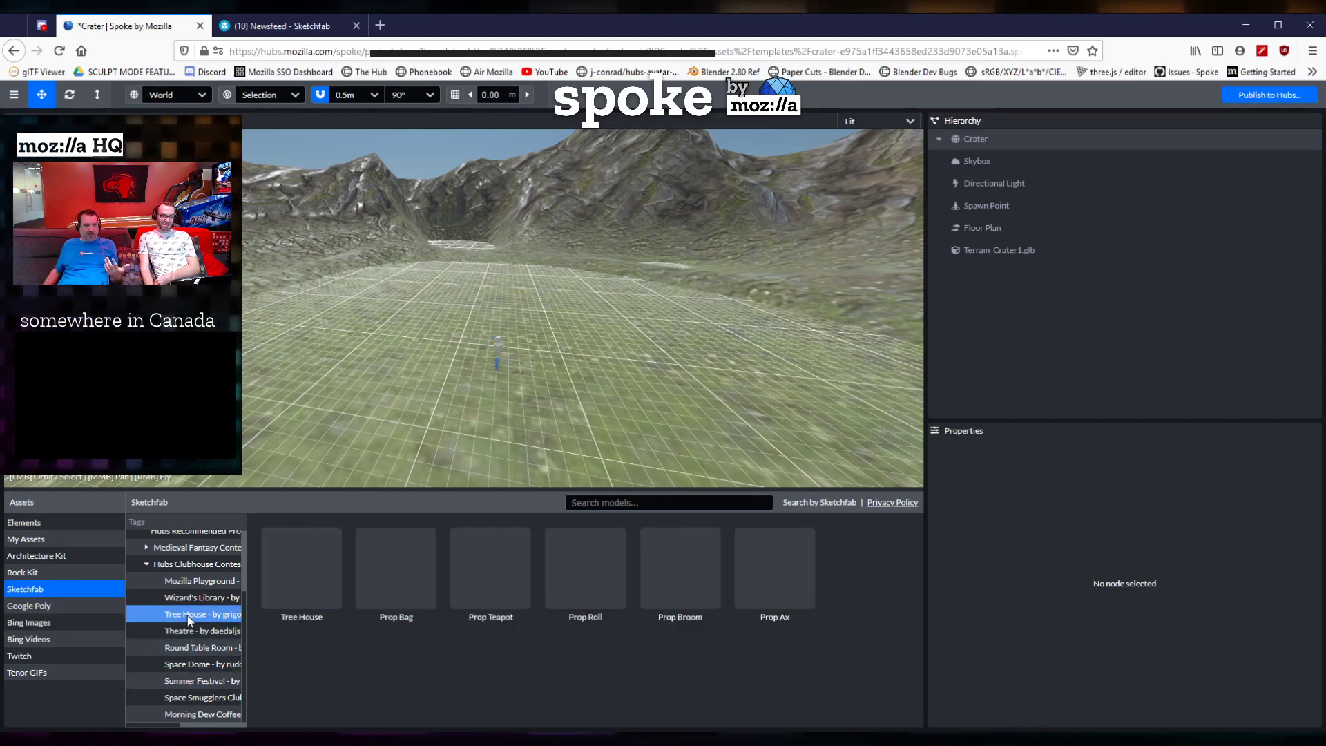
mouse_move(302, 575)
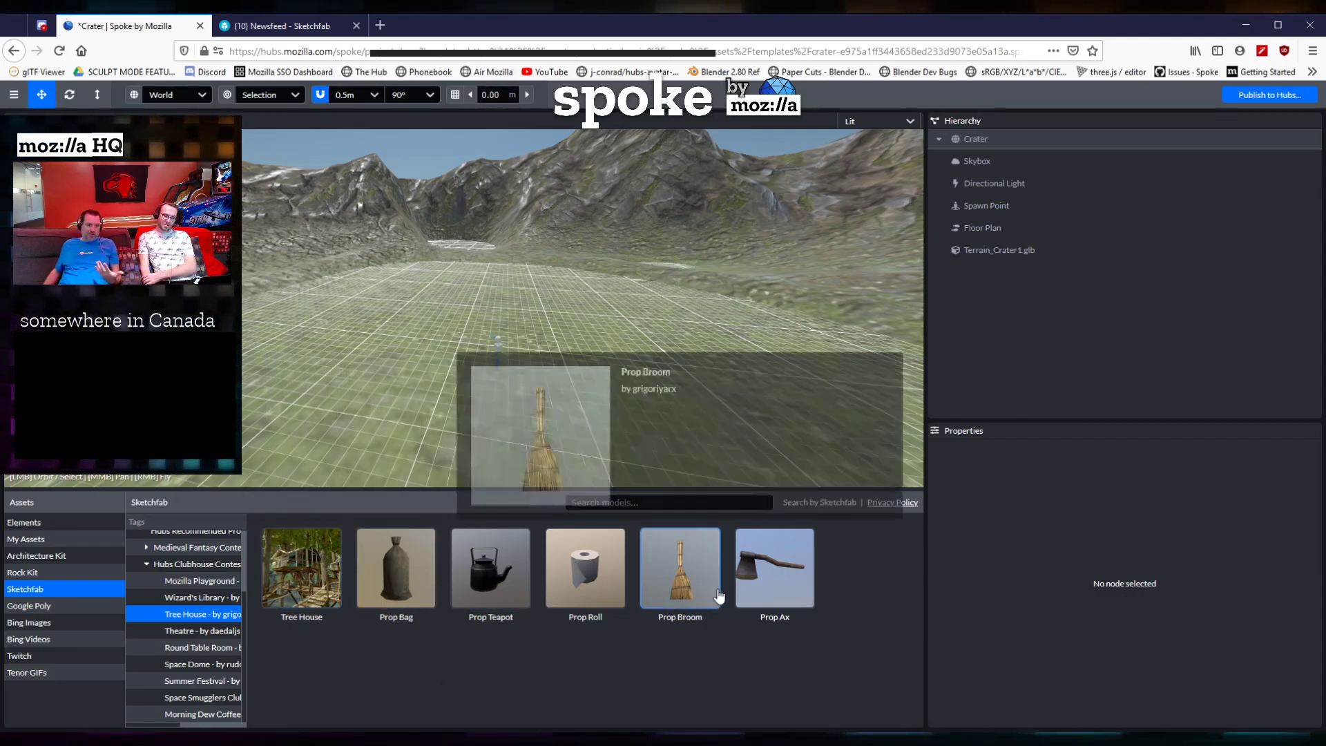
Show the Theatre collection, preview its cloud models and look through the rest of its props down to the end.
click(200, 632)
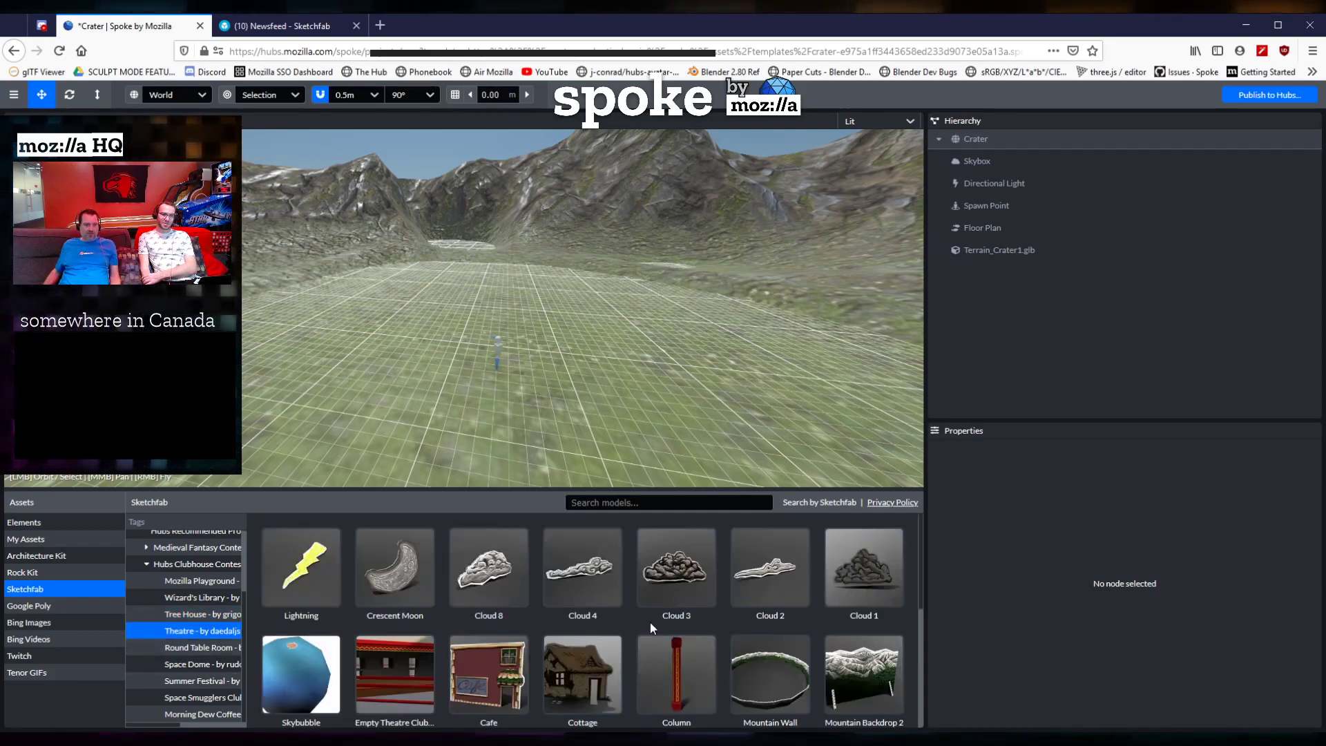
mouse_move(654, 656)
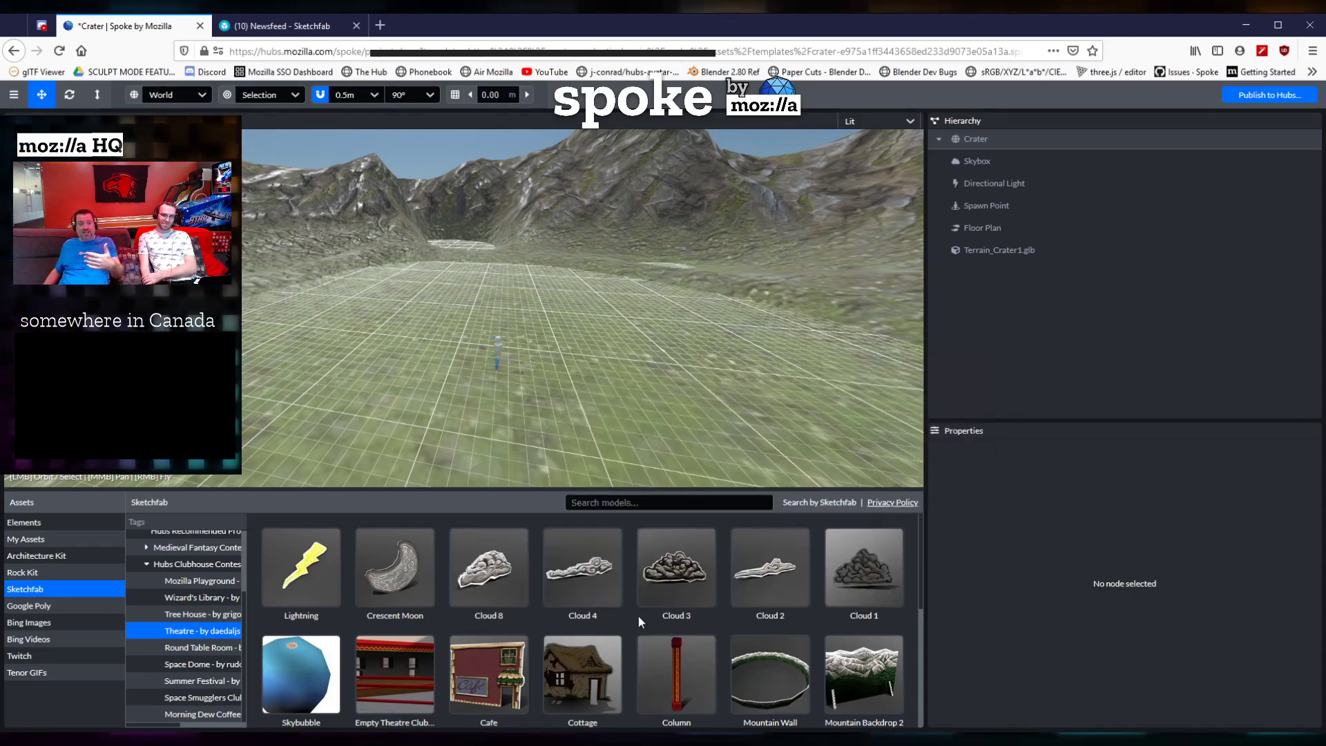
mouse_move(597, 652)
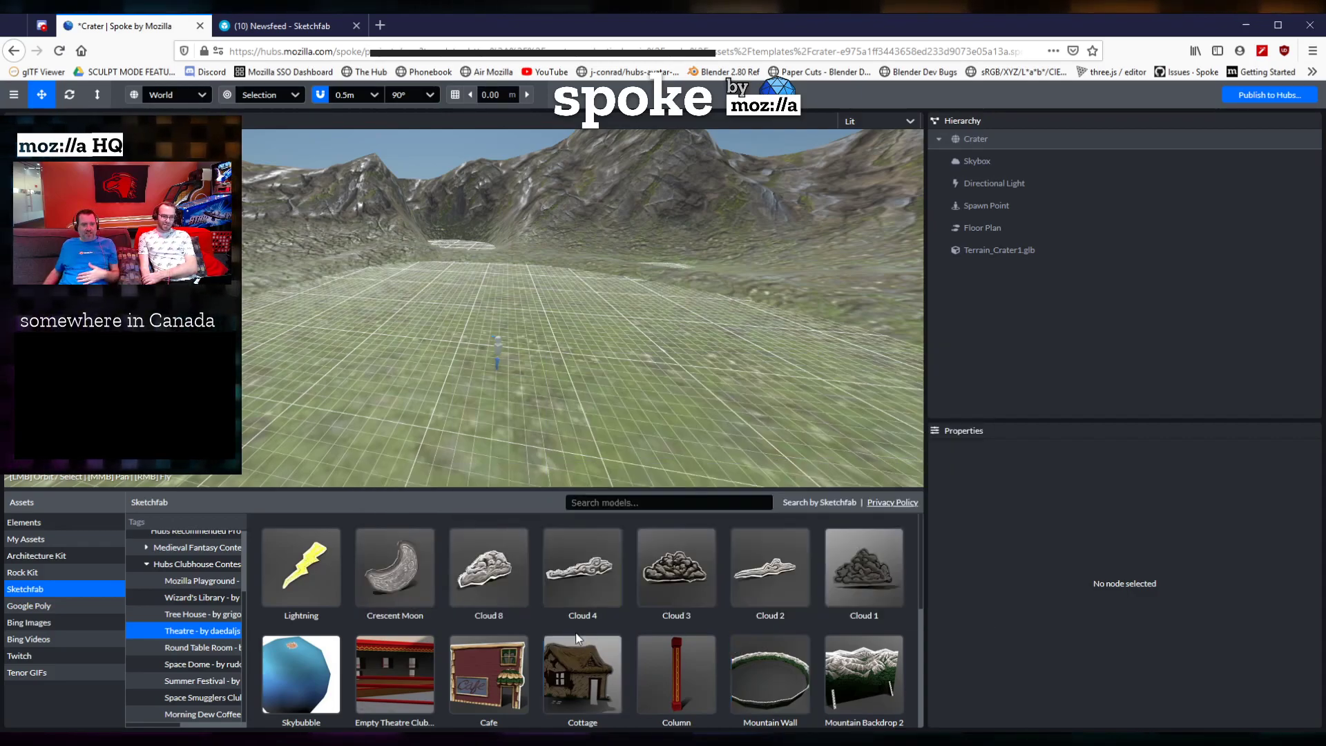
mouse_move(483, 583)
mouse_move(584, 584)
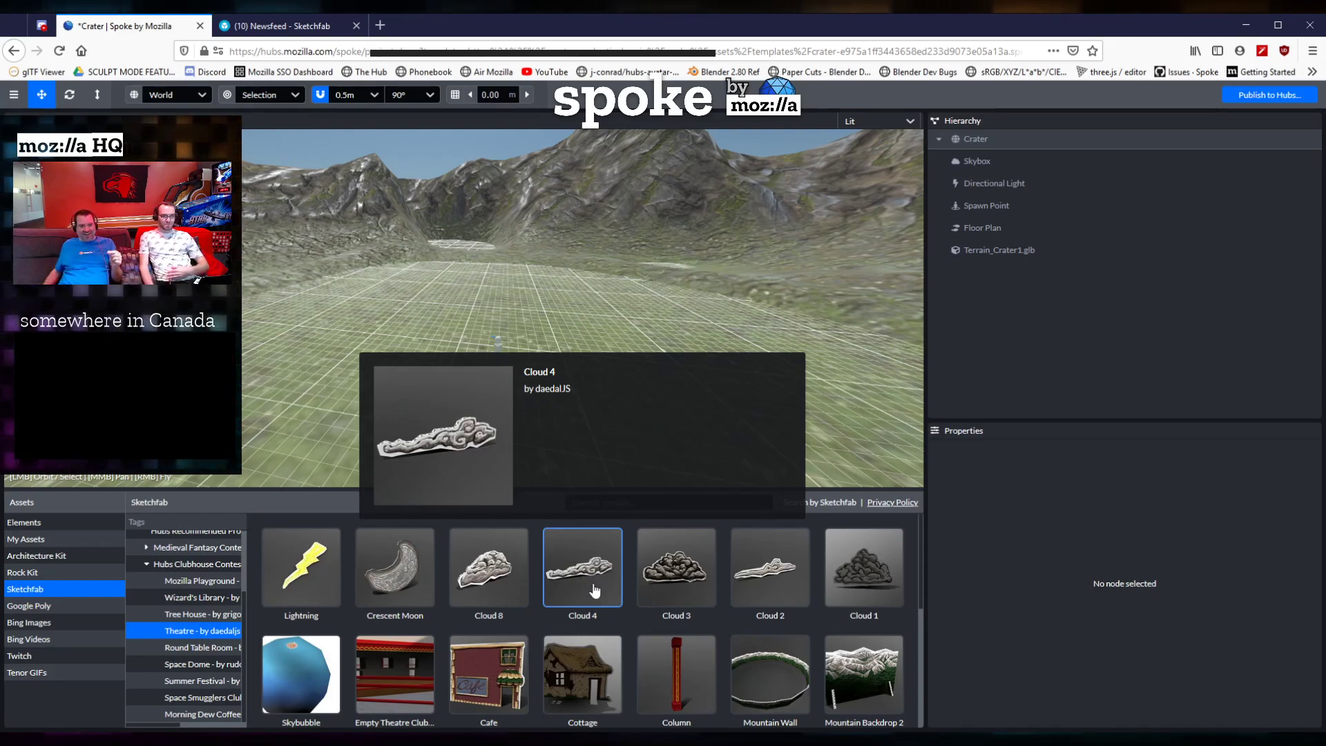
scroll(601, 600, down, 3)
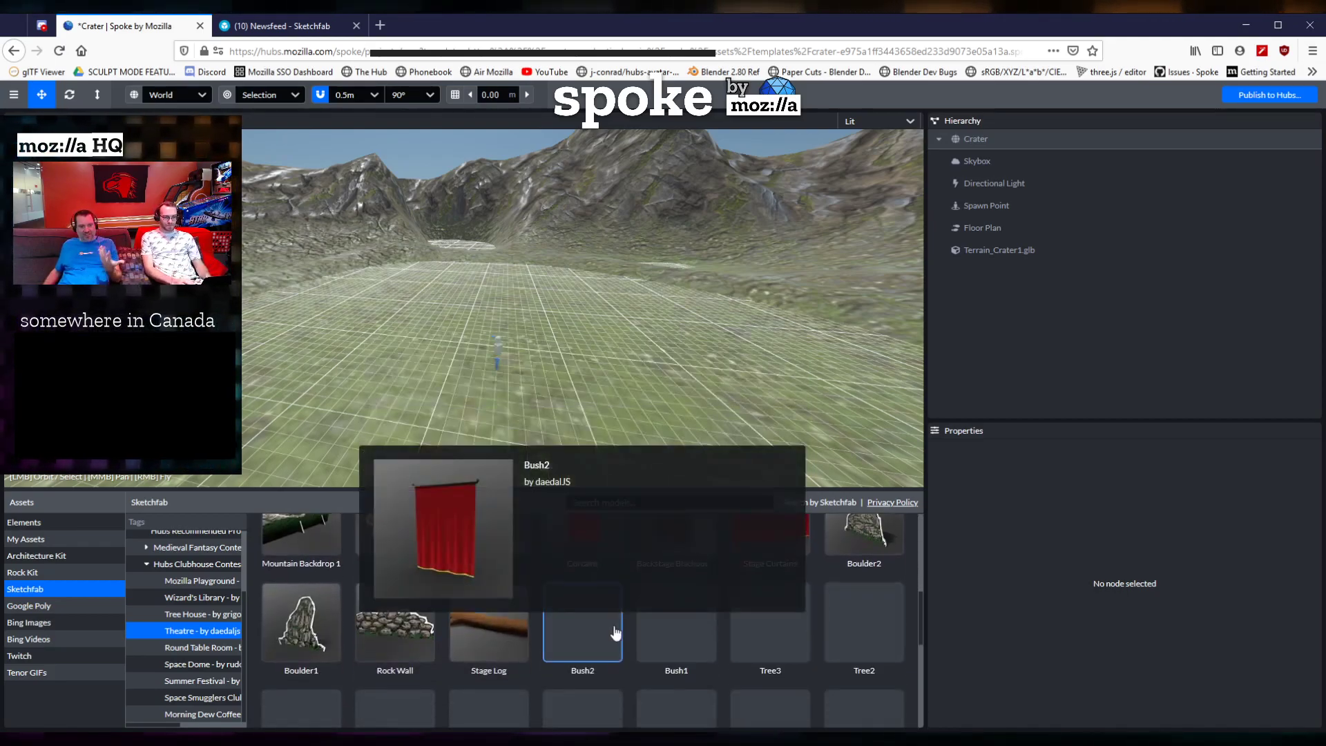
scroll(614, 631, down, 3)
scroll(341, 699, down, 2)
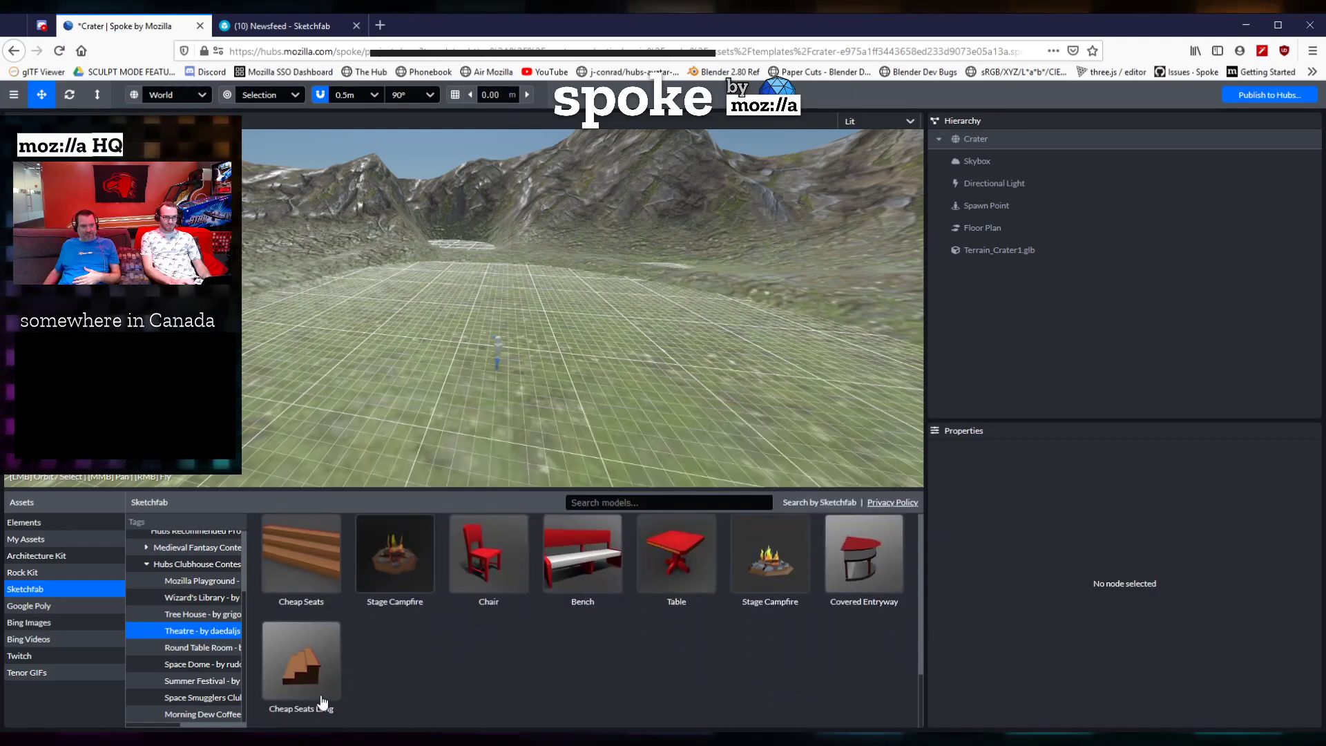
Show the Round Table Room collection and place its empty Round Table Room model at the scene origin.
click(200, 653)
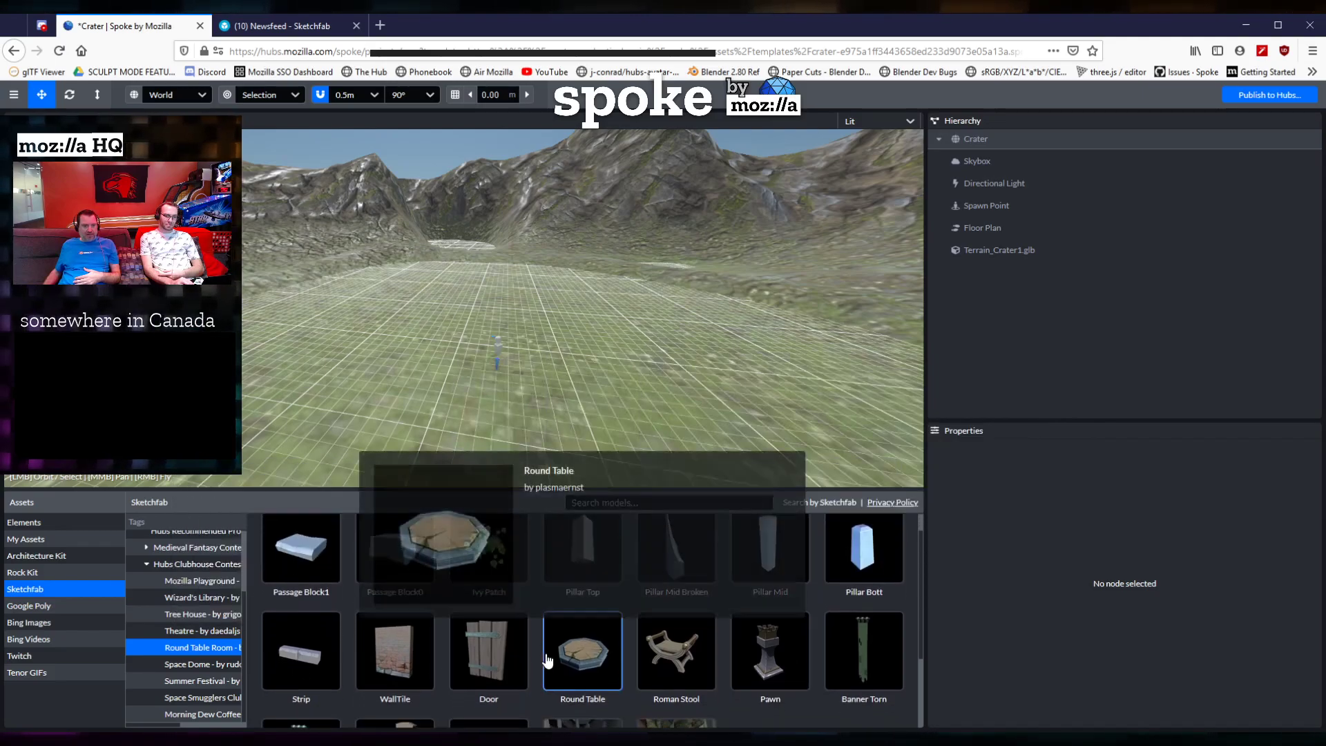
scroll(602, 639, down, 2)
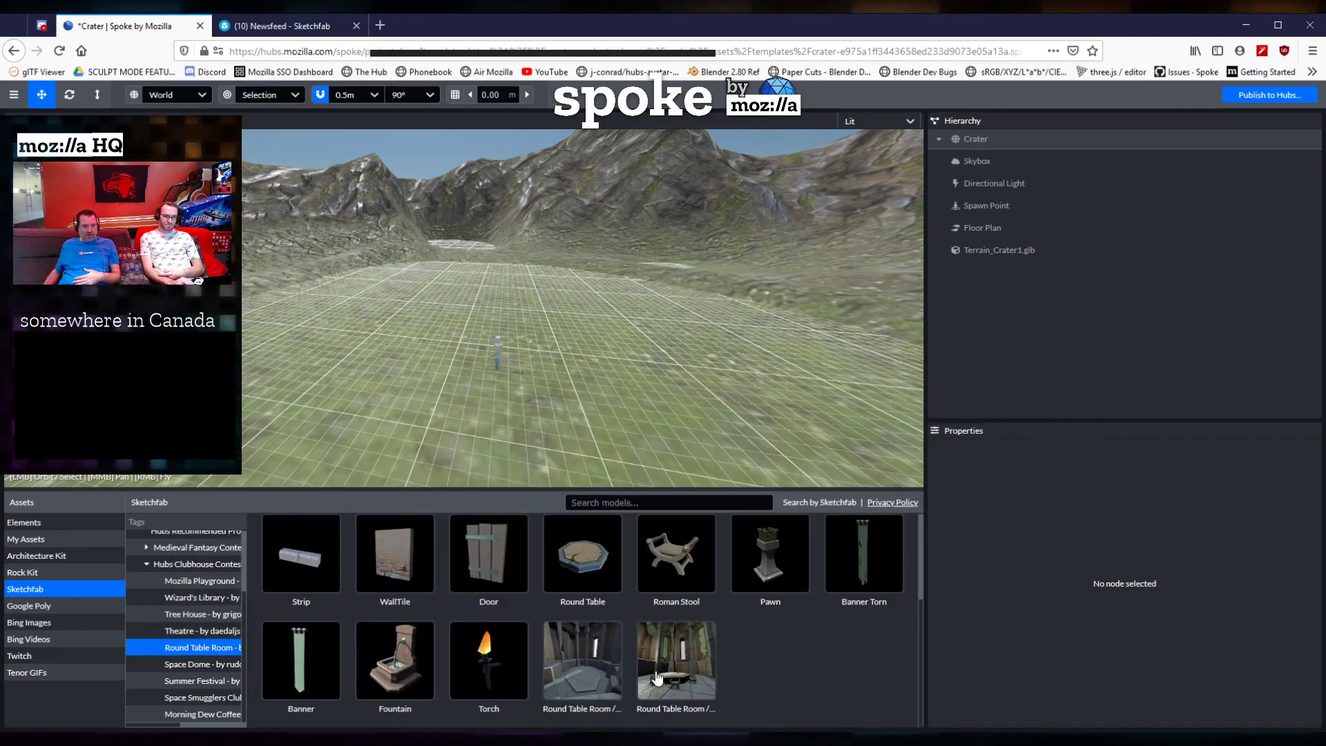
mouse_move(580, 687)
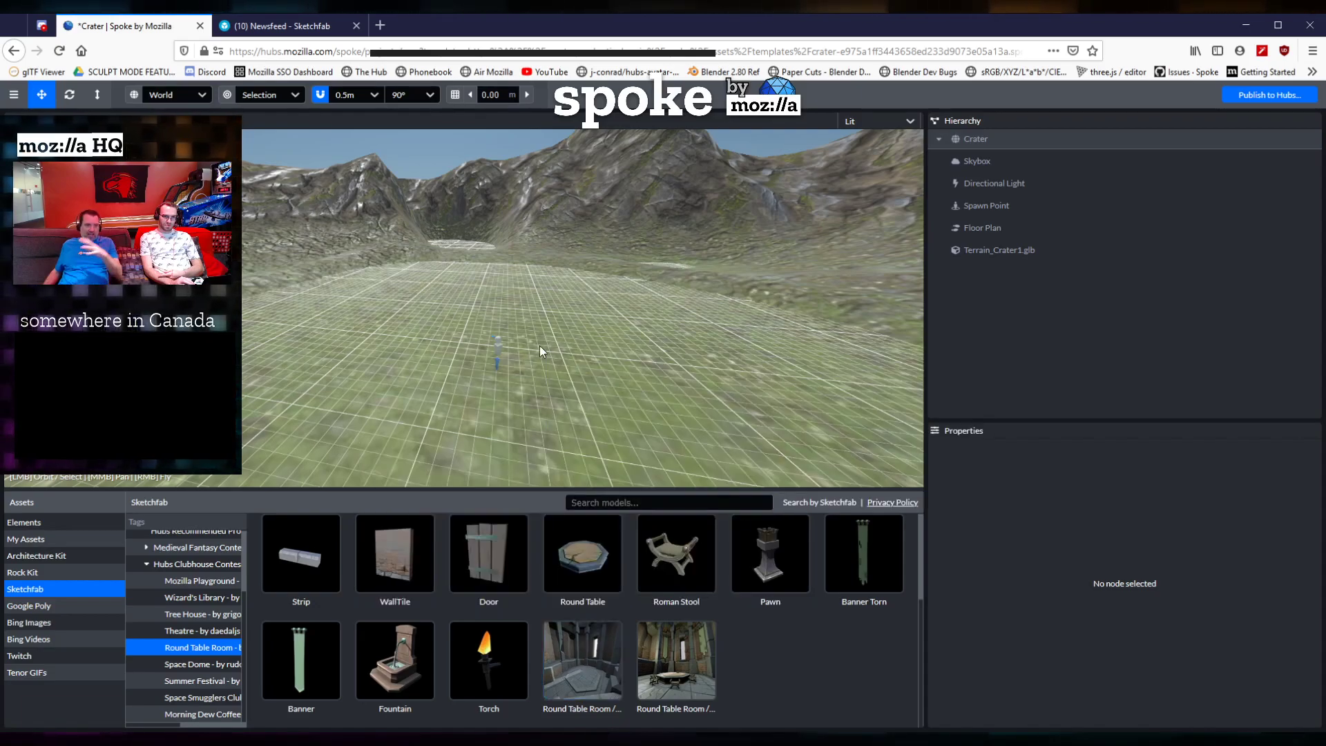
right_click(583, 663)
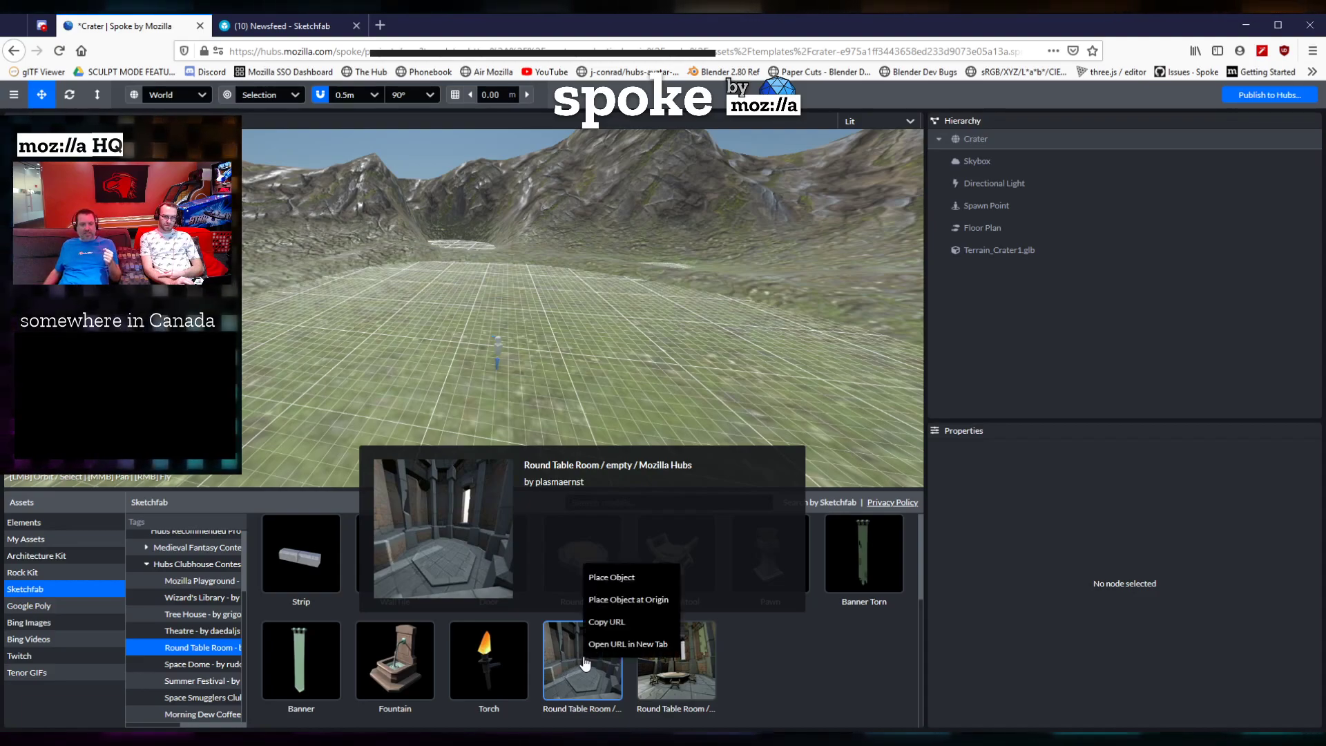
click(641, 600)
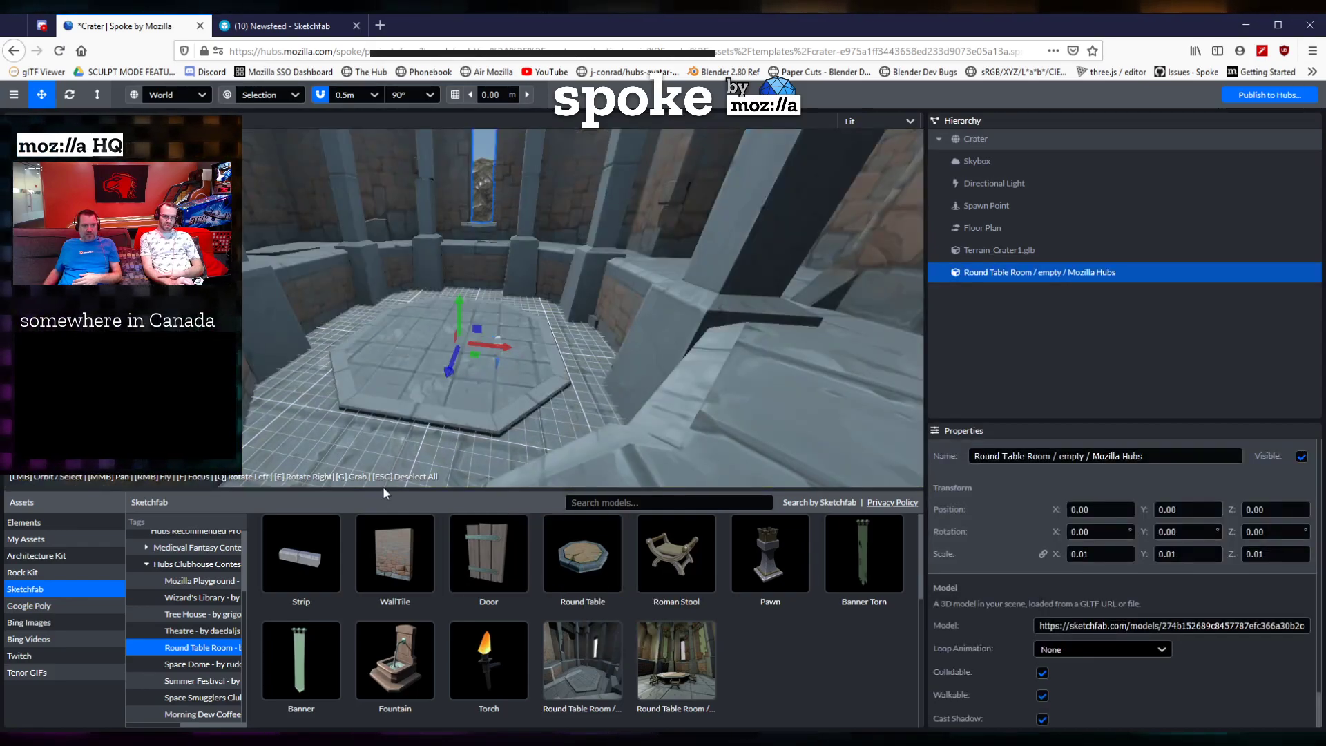
Enlarge the viewport and examine the walls, window and floor inside the Round Table Room.
drag(385, 491, 376, 618)
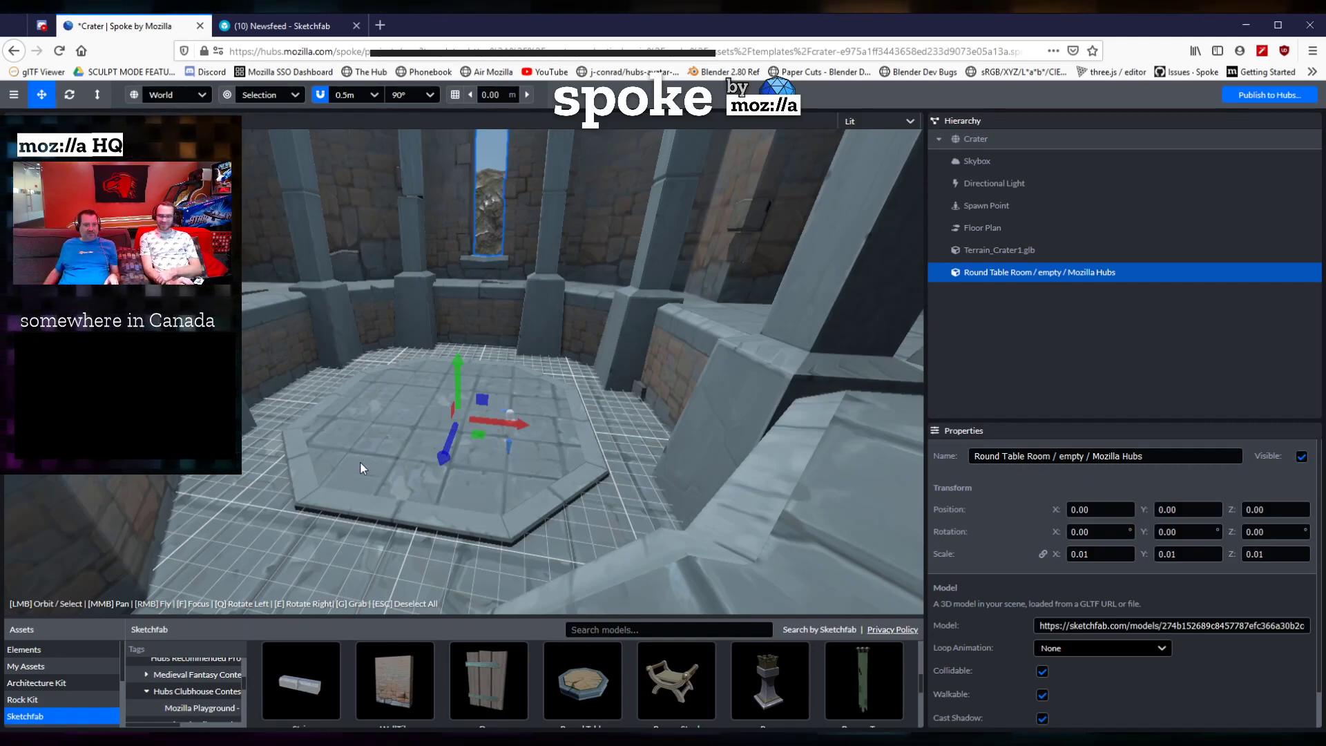
drag(374, 459, 503, 420)
right_drag(525, 458, 491, 448)
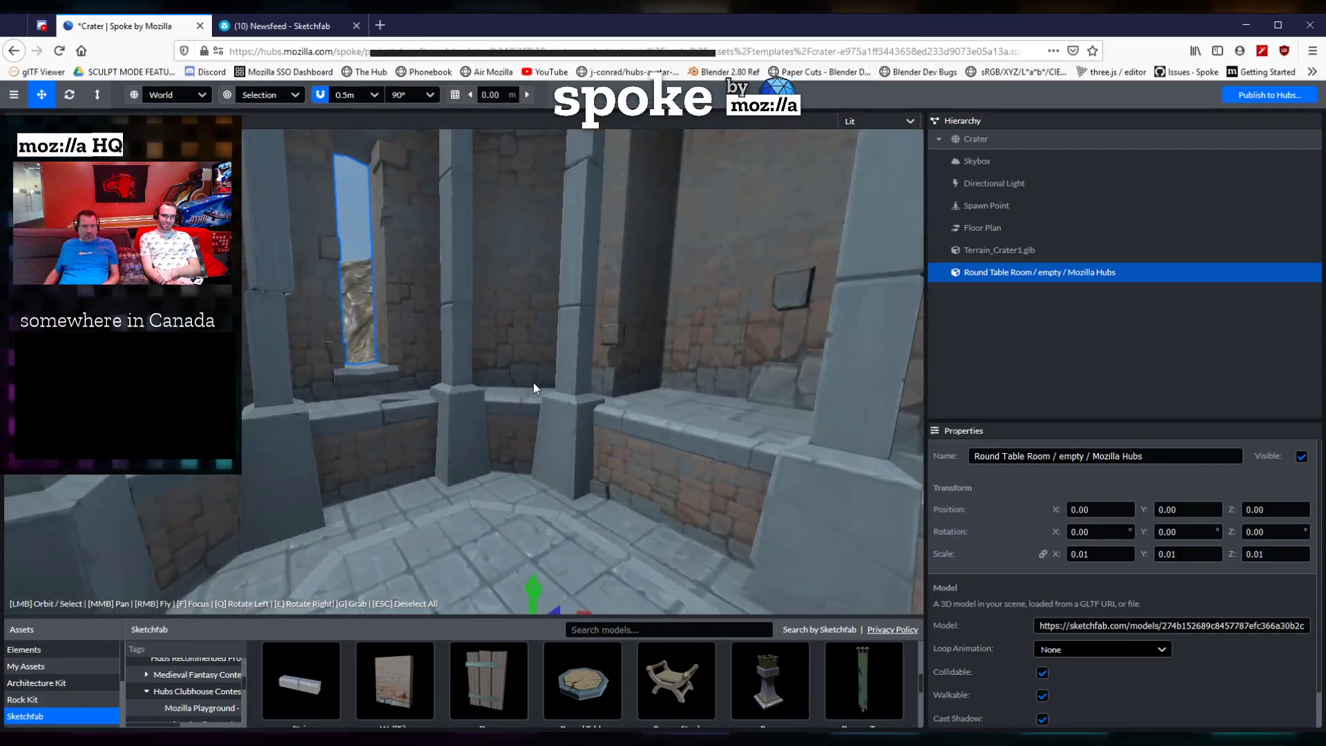
right_drag(481, 391, 483, 445)
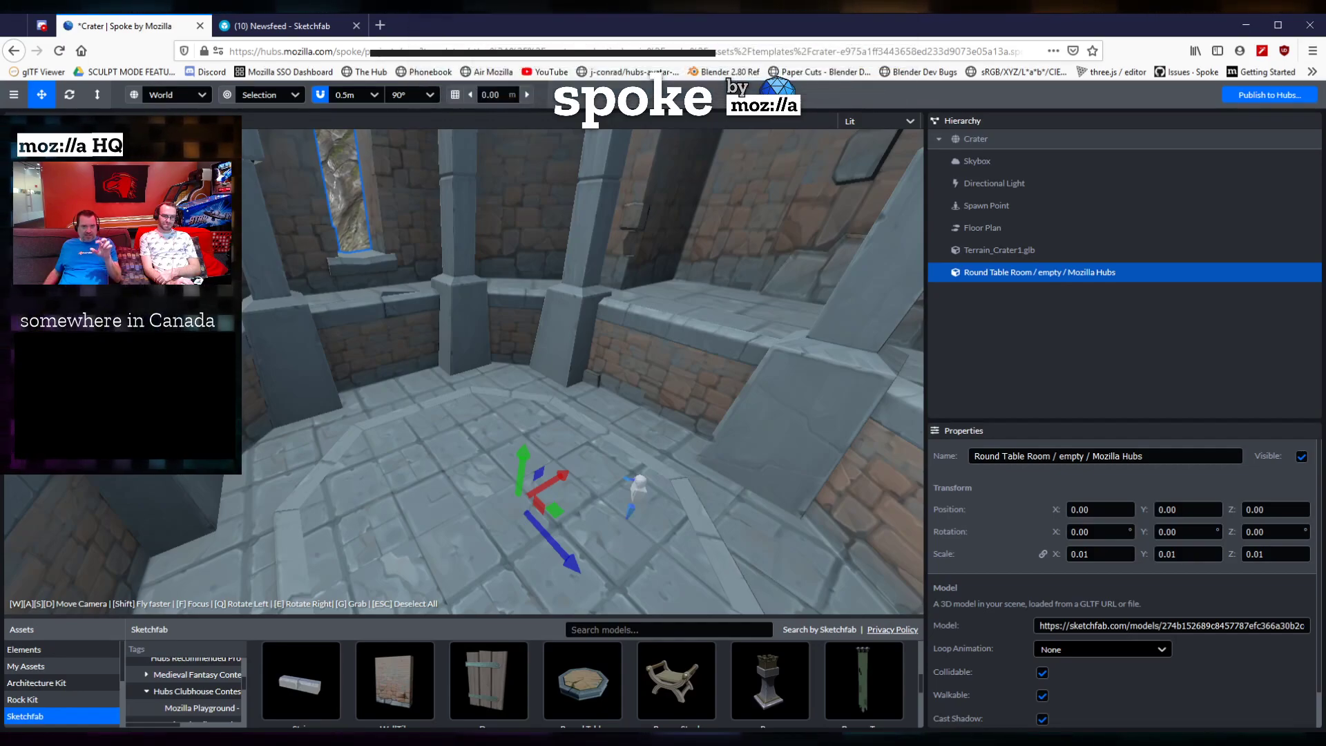
key(w)
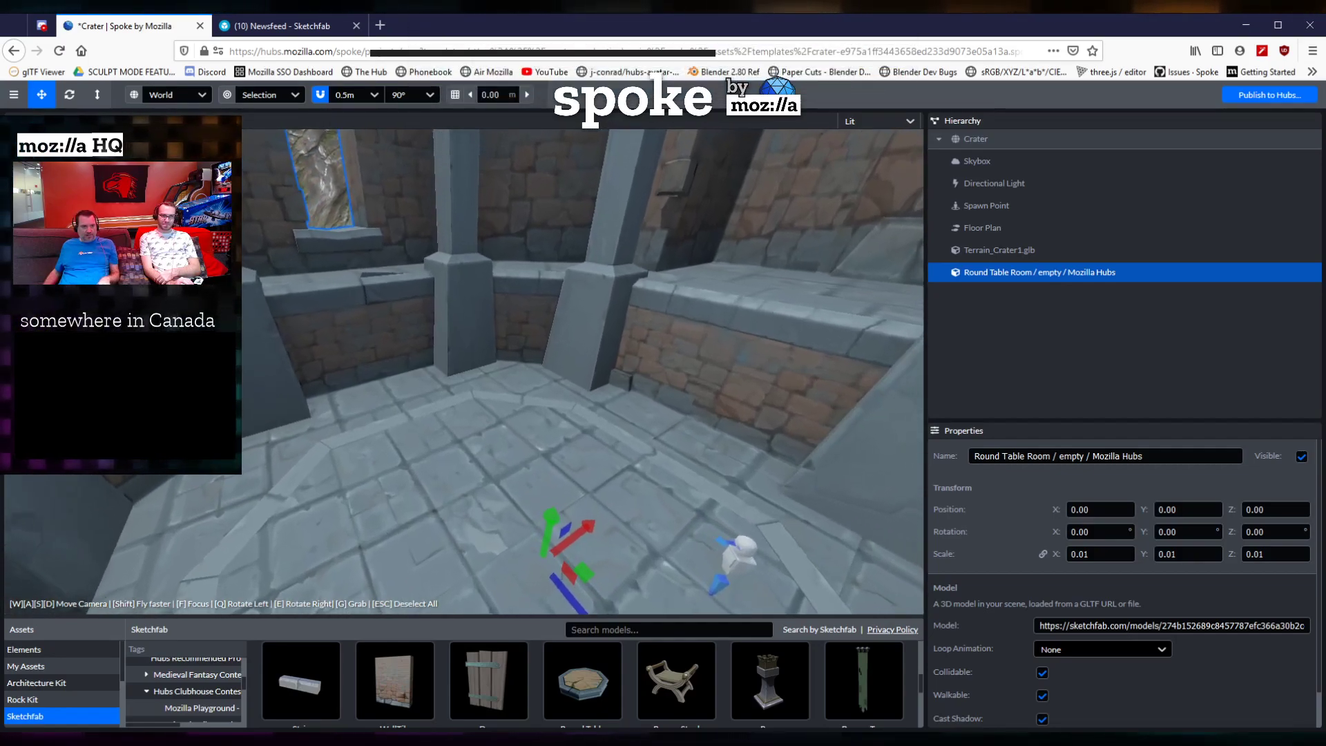
key(s)
key(w)
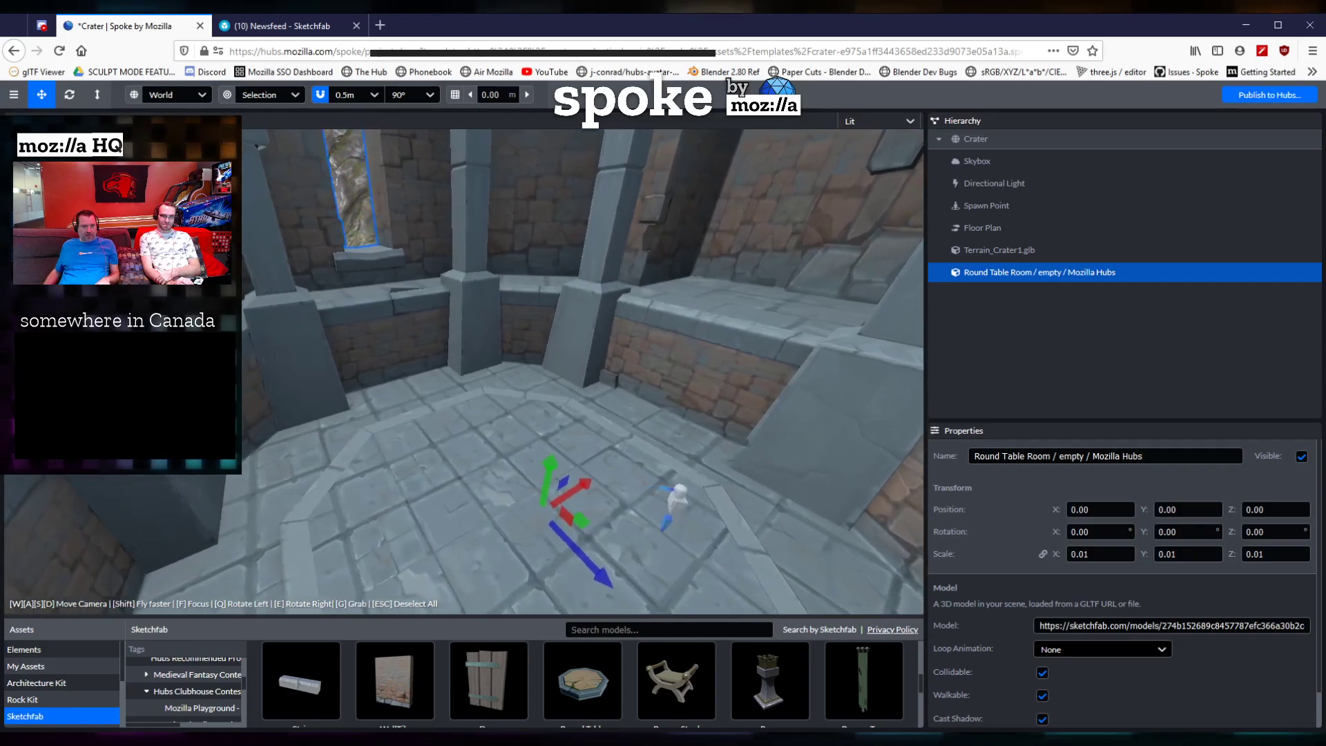
key(s)
key(w)
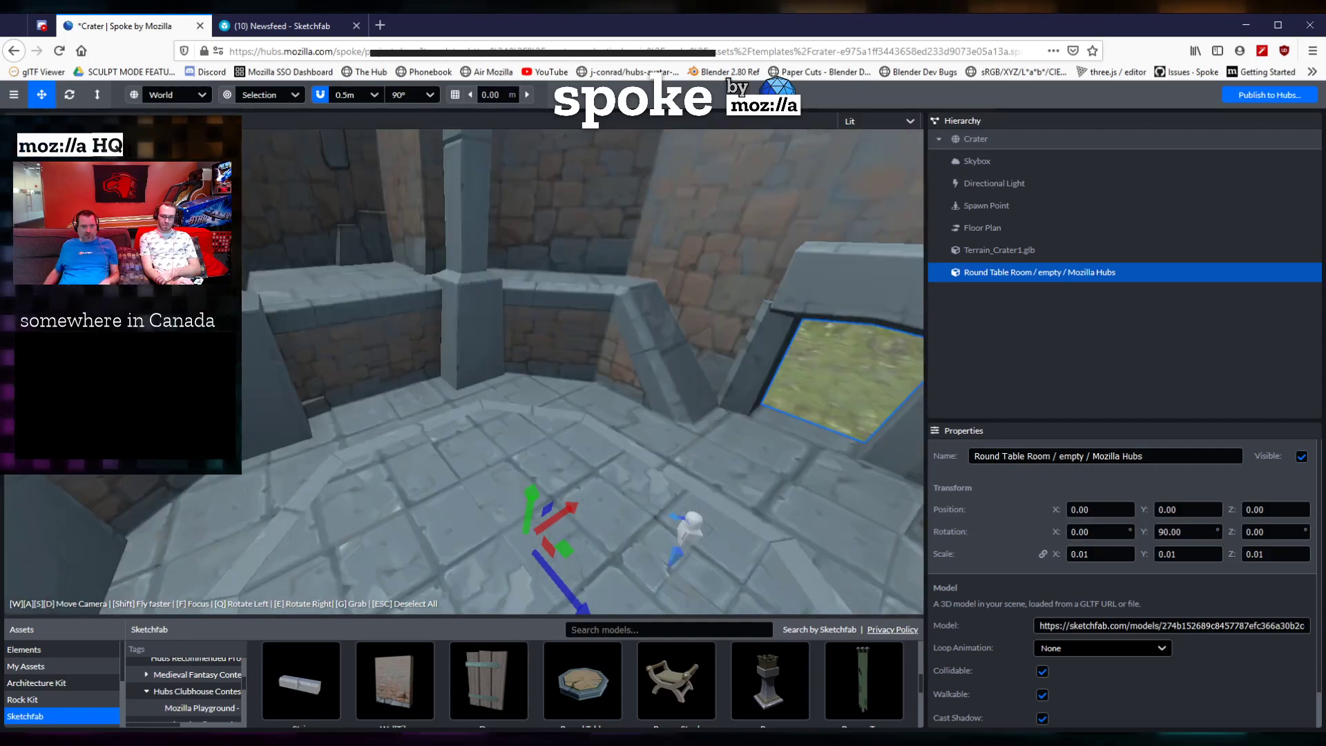
Rotate the Round Table Room in 90° increments to X -180.00, Y -0.00, Z -180.00 and inspect its interior.
key(e)
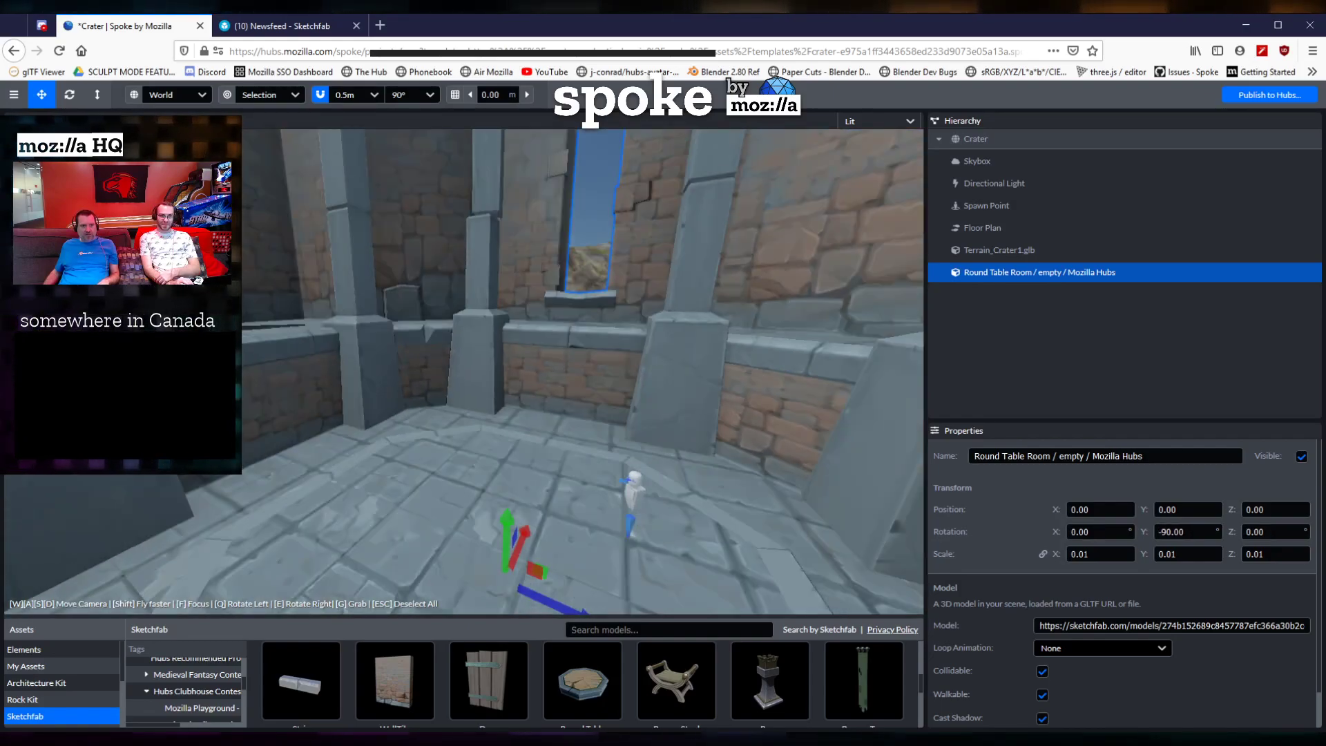
key(e)
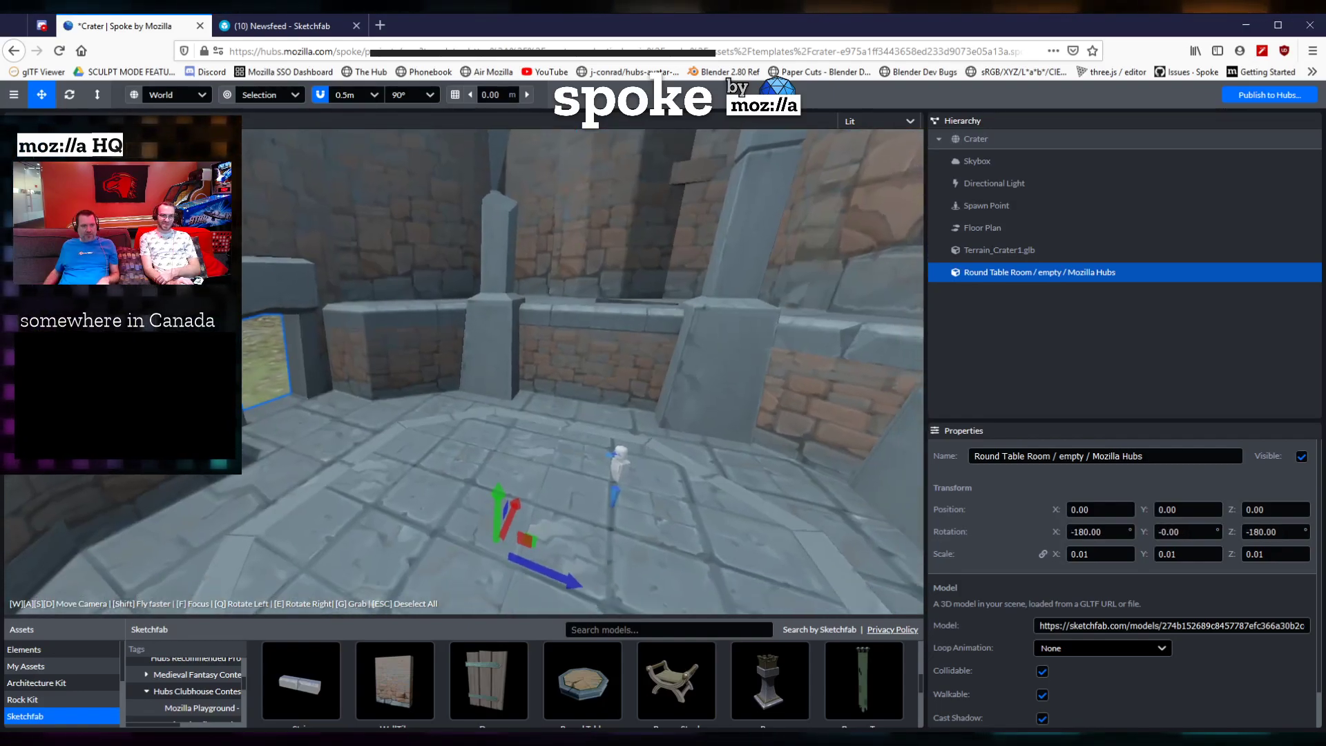
right_drag(580, 372, 480, 392)
key(w)
key(w)
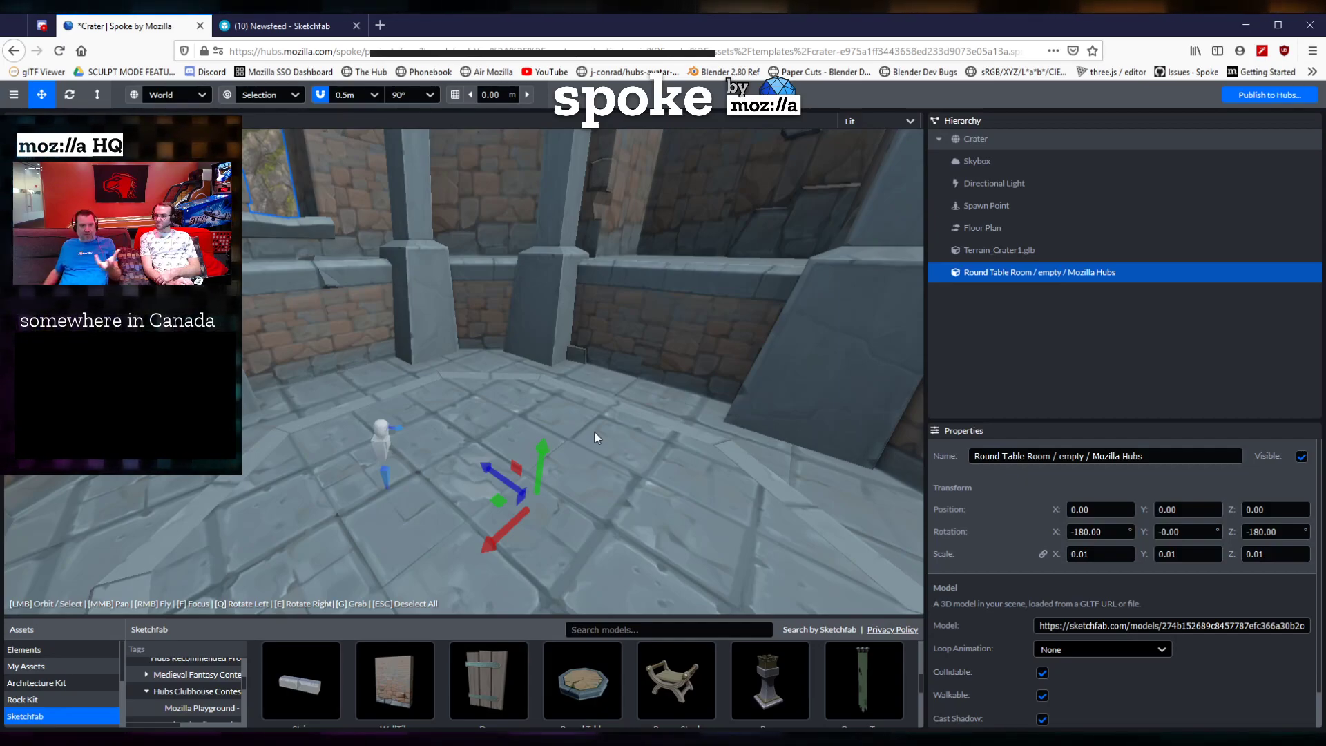
right_drag(596, 437, 428, 449)
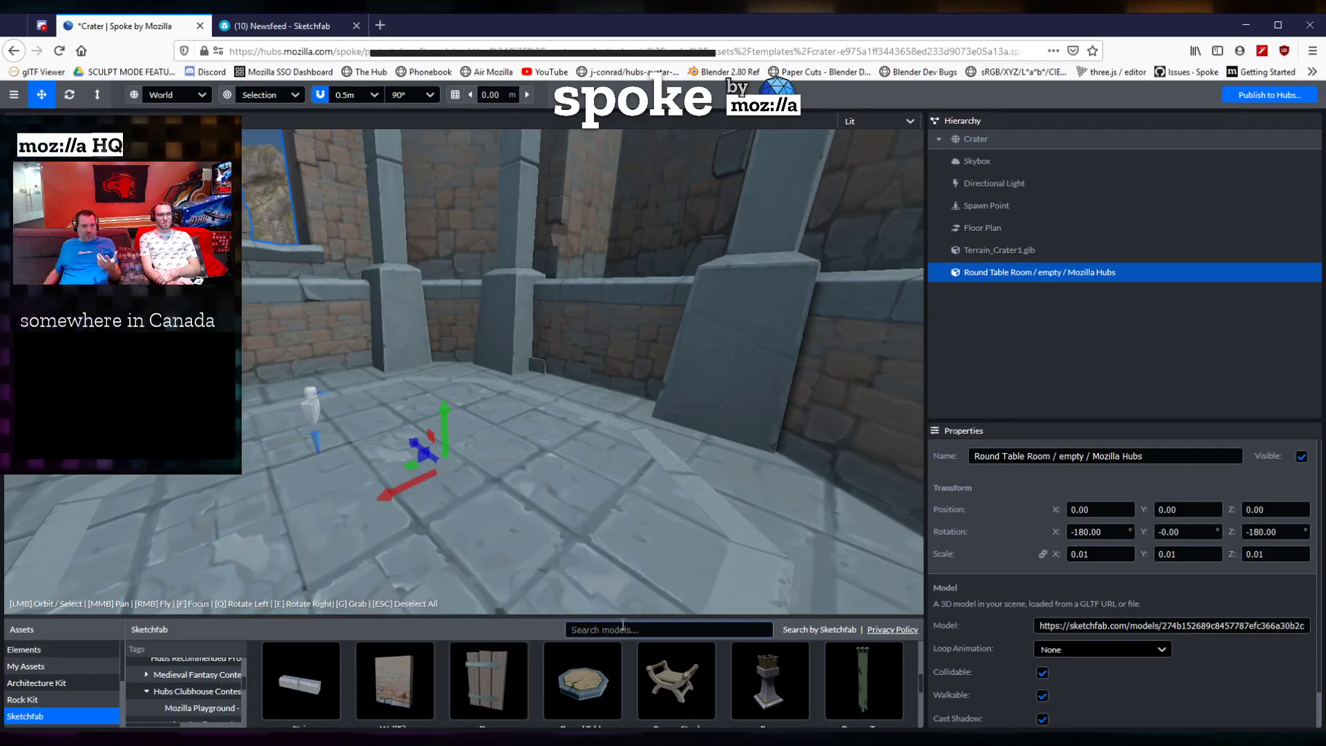
Switch to the Sketchfab website, search the 3D models for "achilles" and look through the results.
click(300, 28)
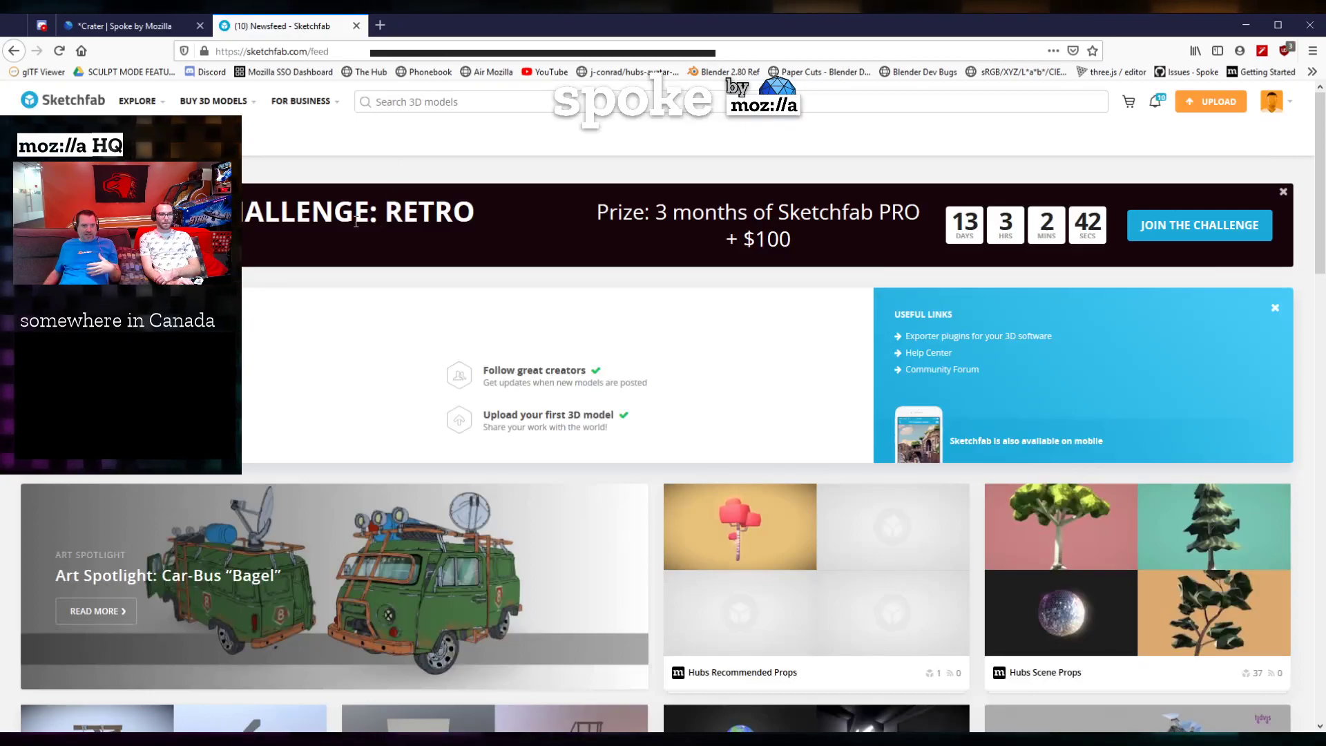
click(444, 102)
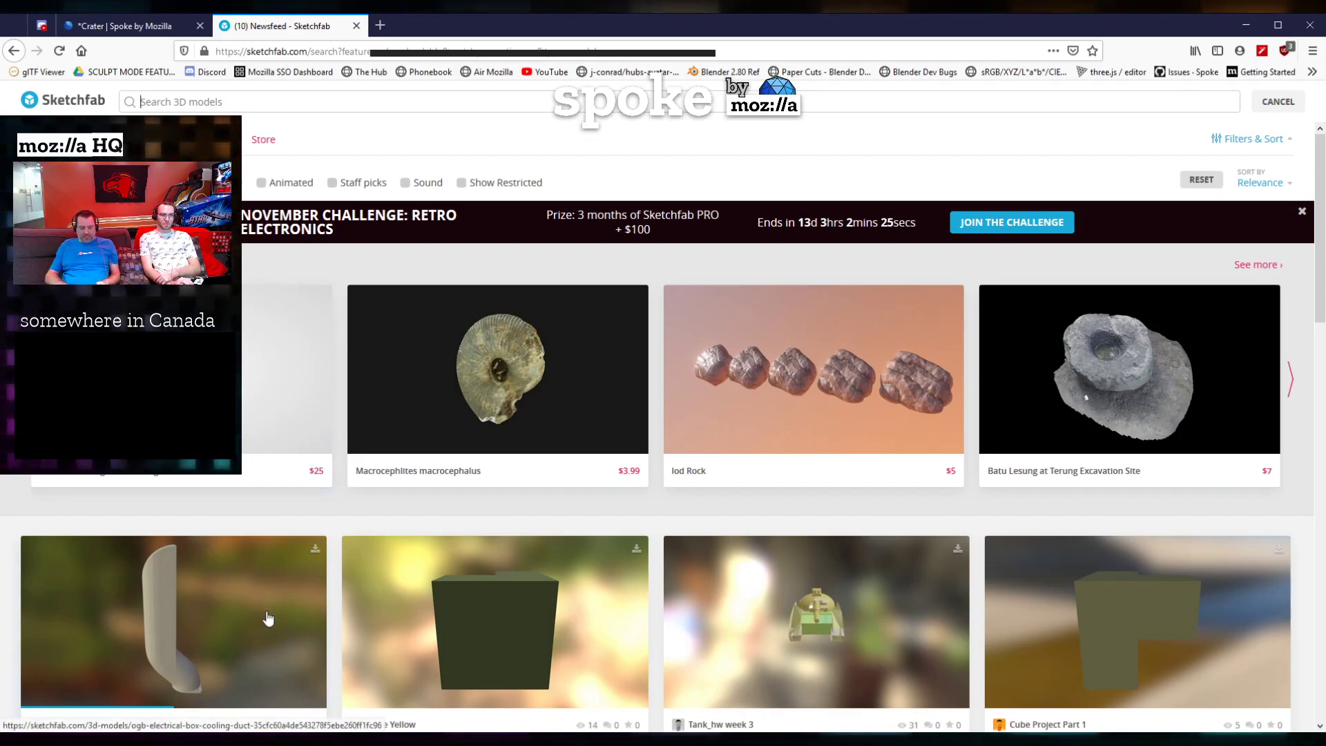
text(achilles)
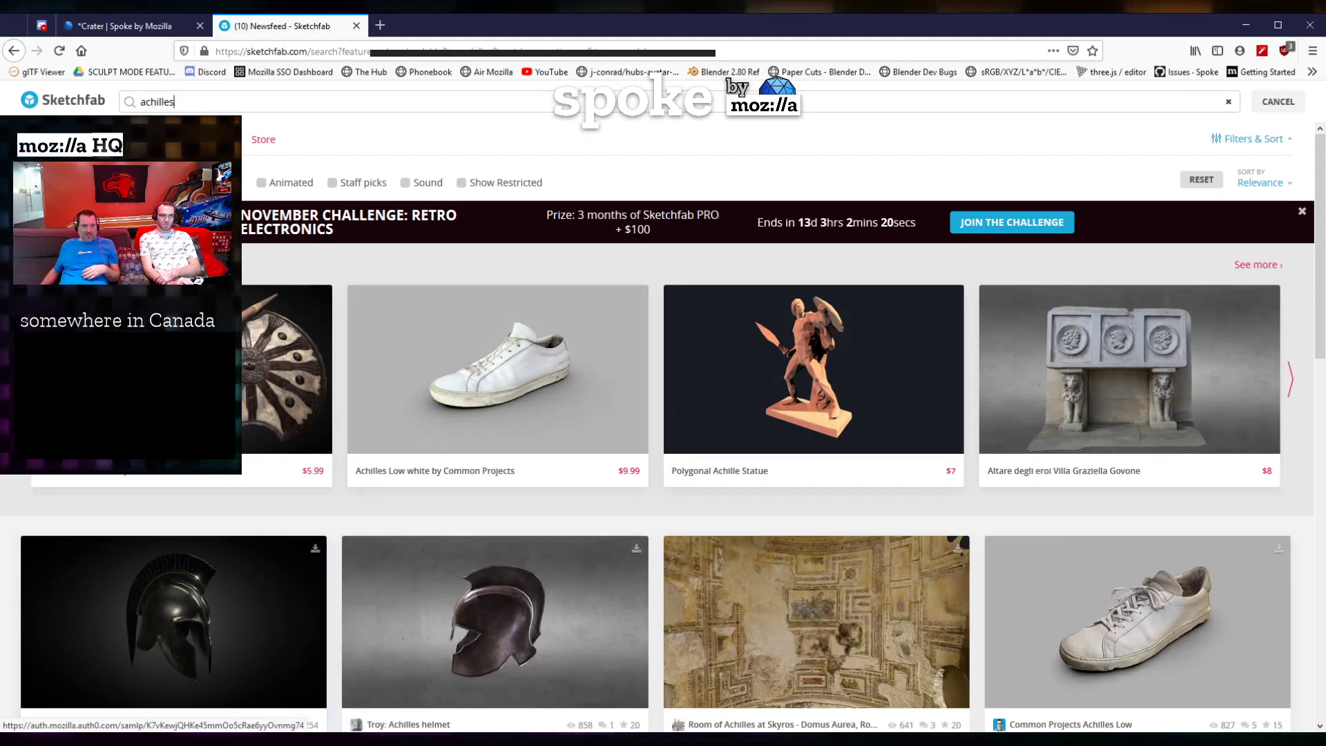
scroll(508, 449, down, 1)
scroll(507, 448, down, 10)
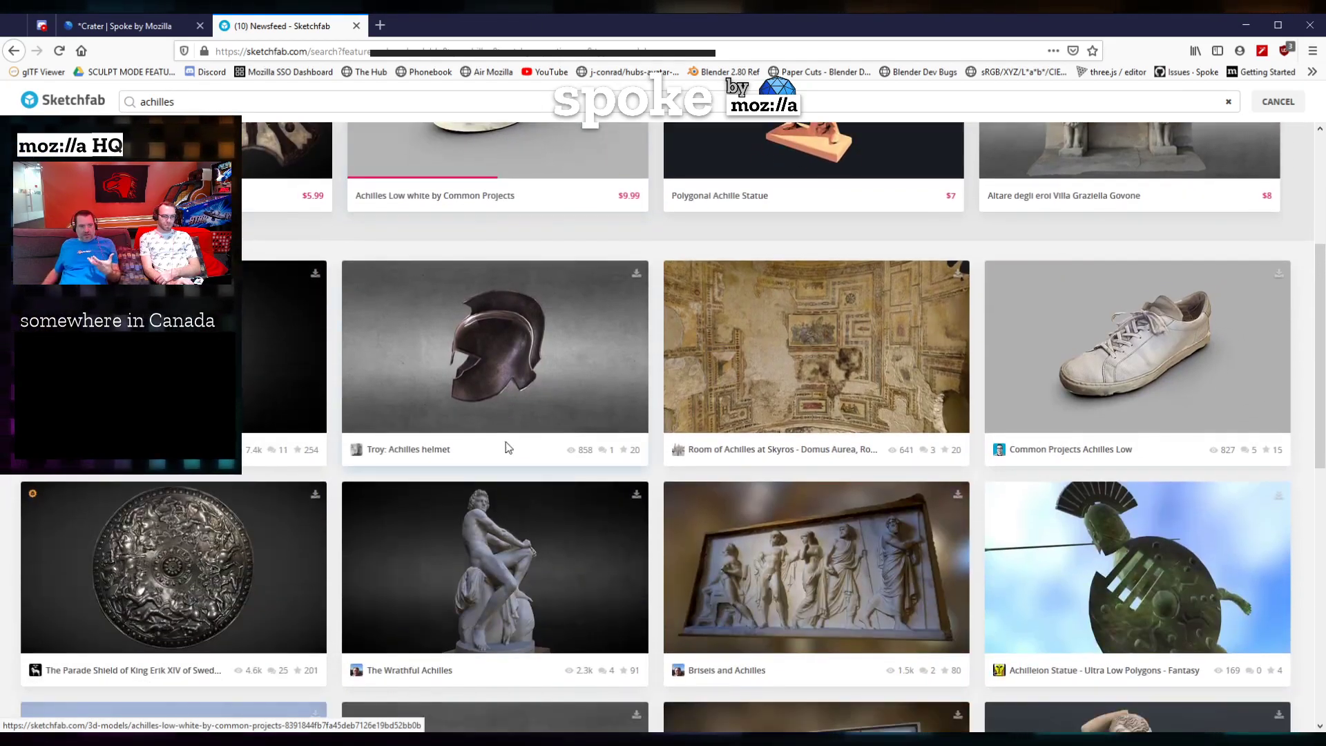
scroll(507, 449, down, 1)
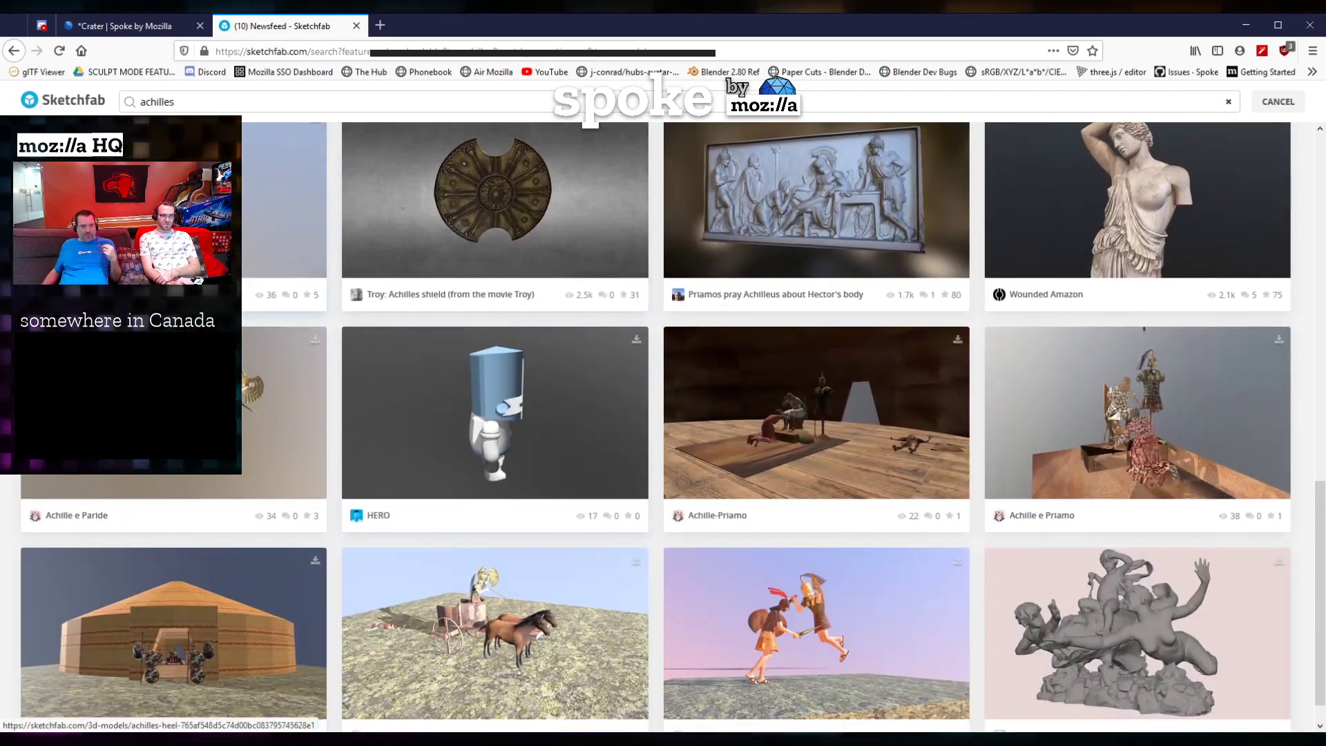
Open the Achilles' Heel model from the Sketchfab results and inspect the statue from several angles, close up and at a distance.
scroll(137, 593, up, 3)
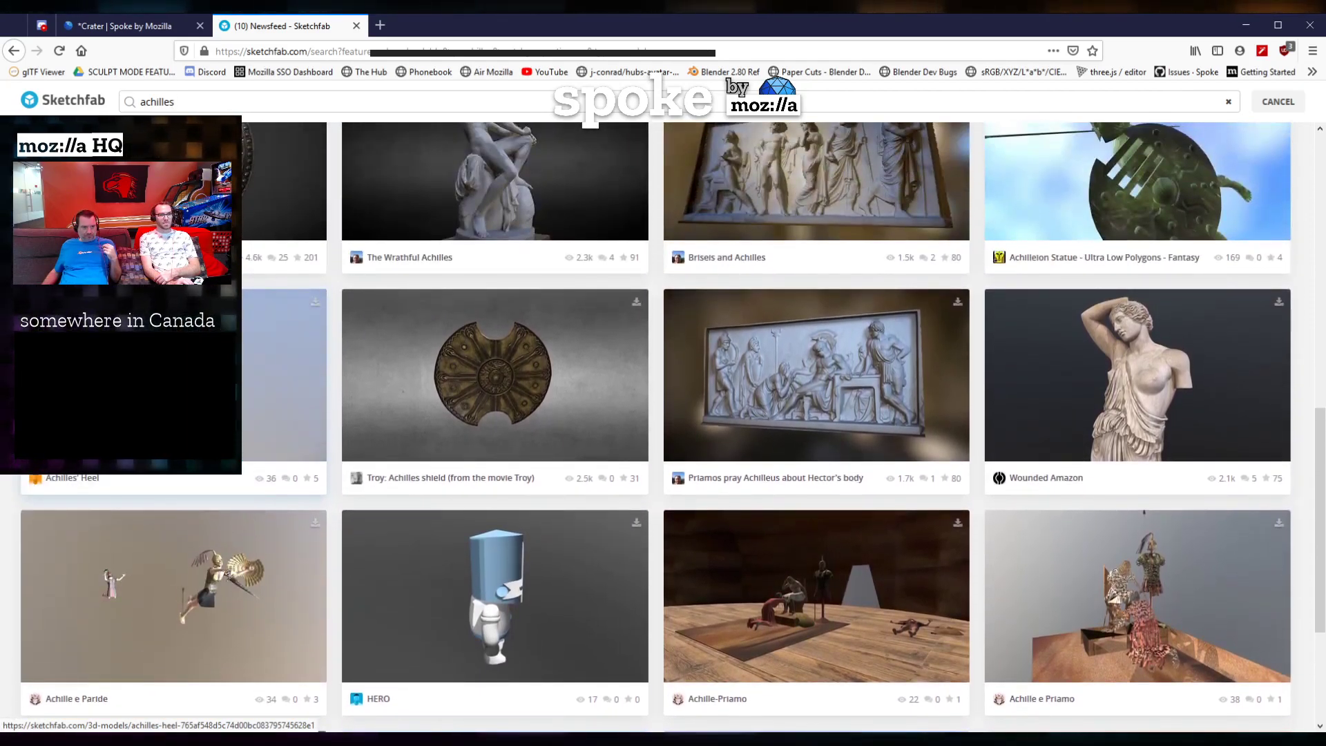
click(136, 593)
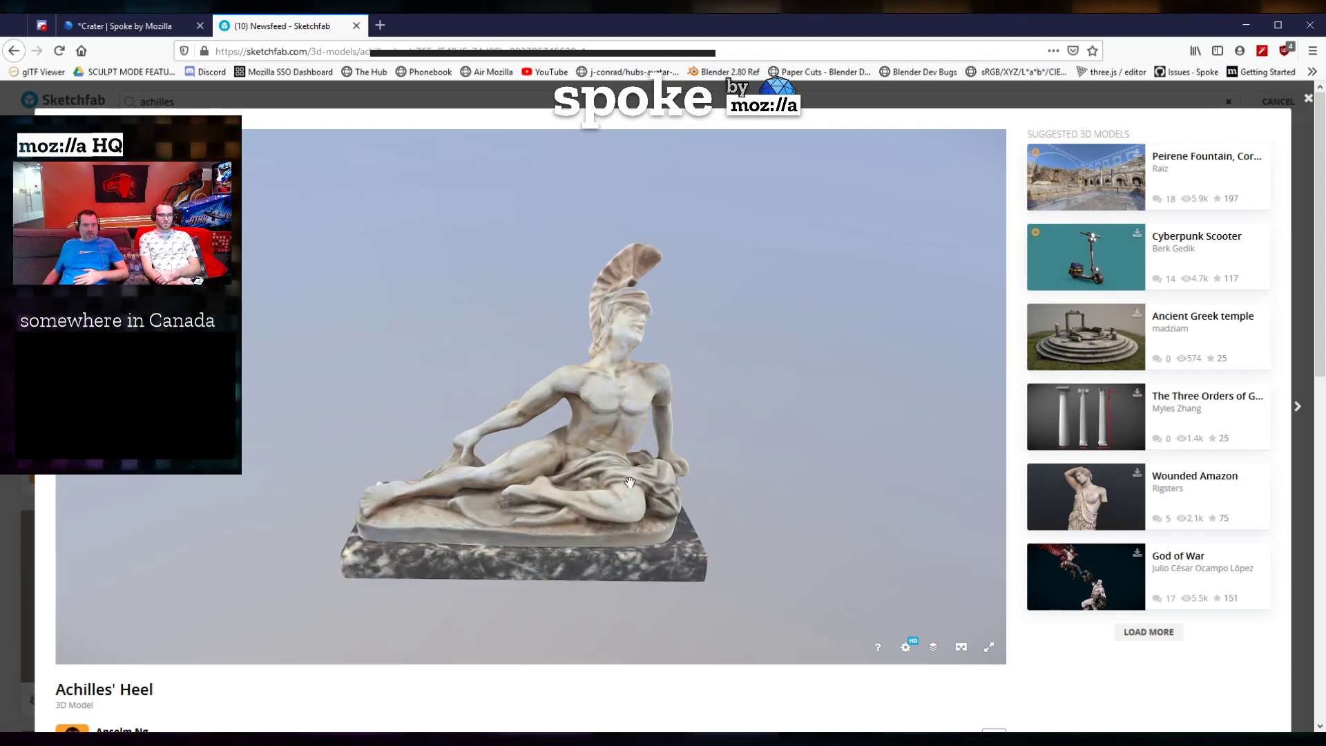
mouse_move(611, 466)
mouse_down()
mouse_move(690, 468)
mouse_move(642, 466)
mouse_move(743, 447)
mouse_move(760, 412)
mouse_move(590, 465)
mouse_move(650, 473)
mouse_move(601, 449)
mouse_move(615, 440)
mouse_up()
scroll(667, 475, up, 5)
scroll(666, 475, down, 4)
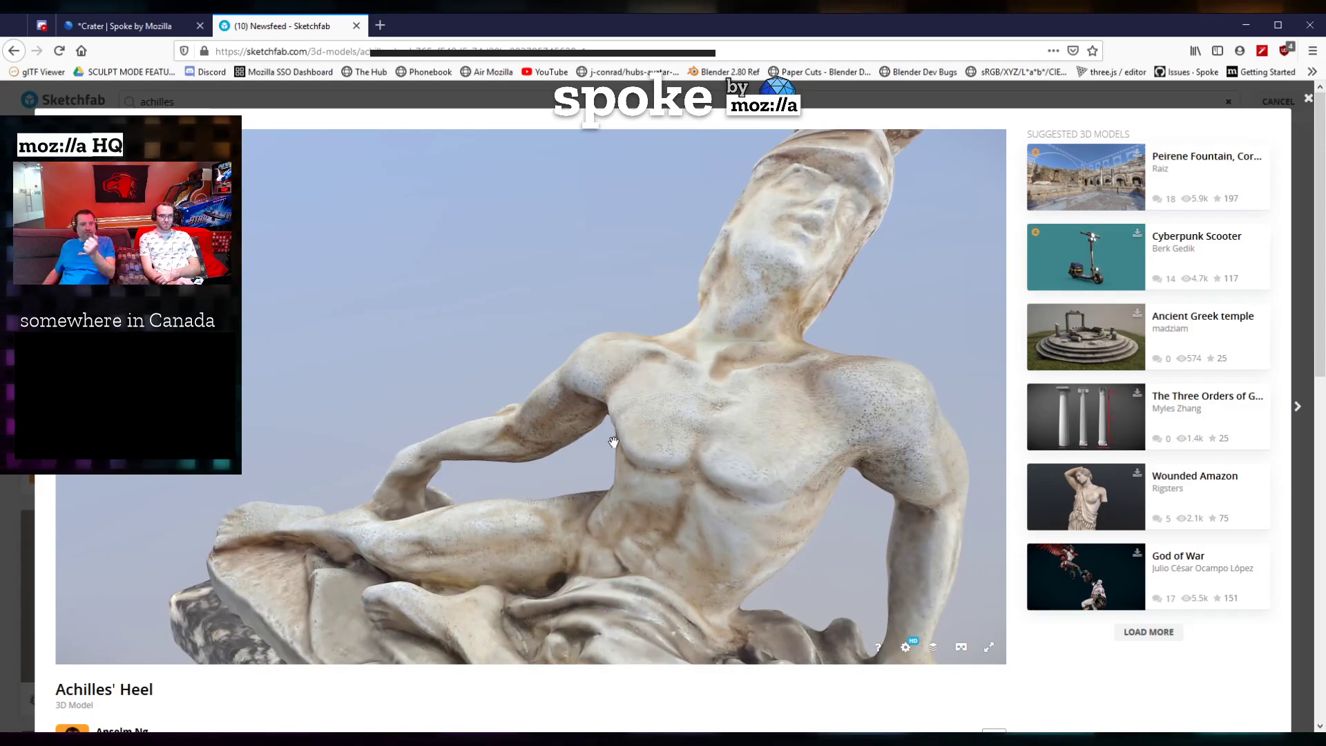
mouse_move(612, 446)
mouse_down()
mouse_move(705, 473)
mouse_move(633, 465)
mouse_move(530, 408)
mouse_move(308, 474)
mouse_move(352, 479)
mouse_move(343, 473)
mouse_up()
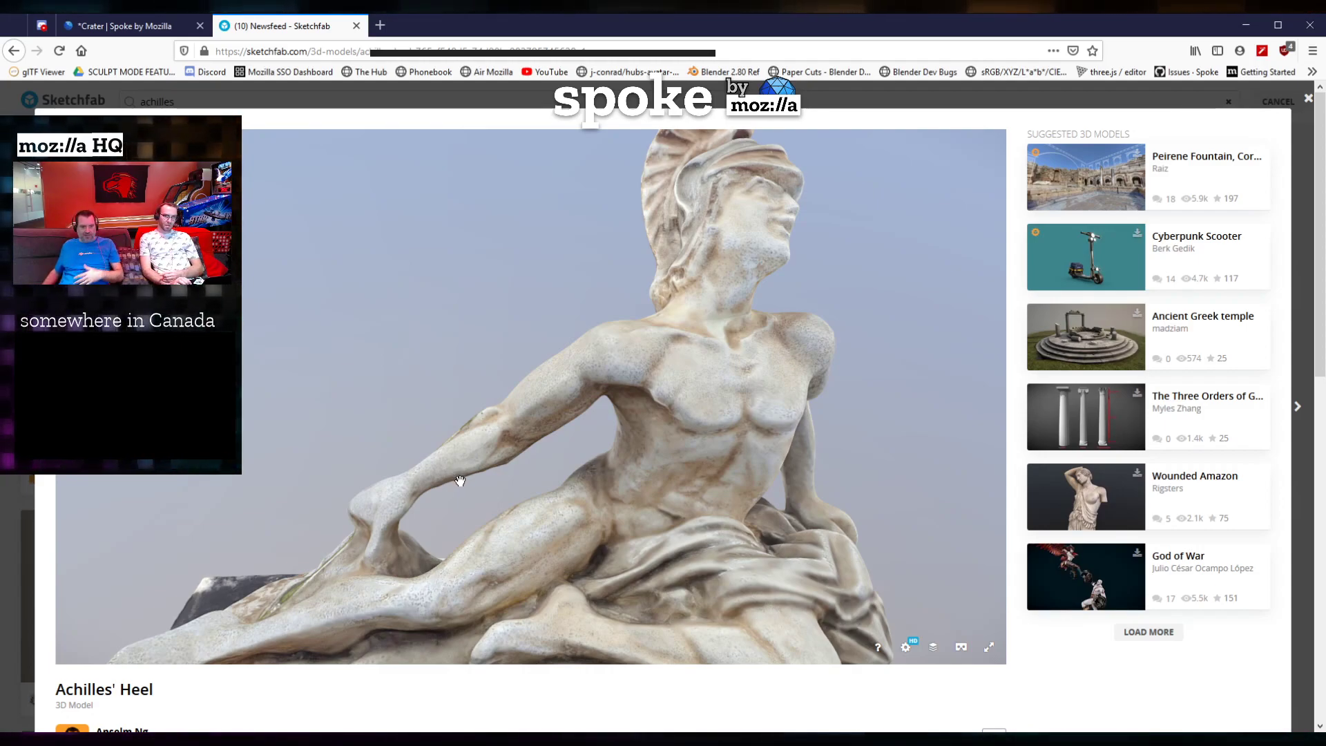
scroll(460, 479, down, 5)
mouse_move(713, 498)
mouse_down()
mouse_move(672, 503)
mouse_move(685, 490)
mouse_up()
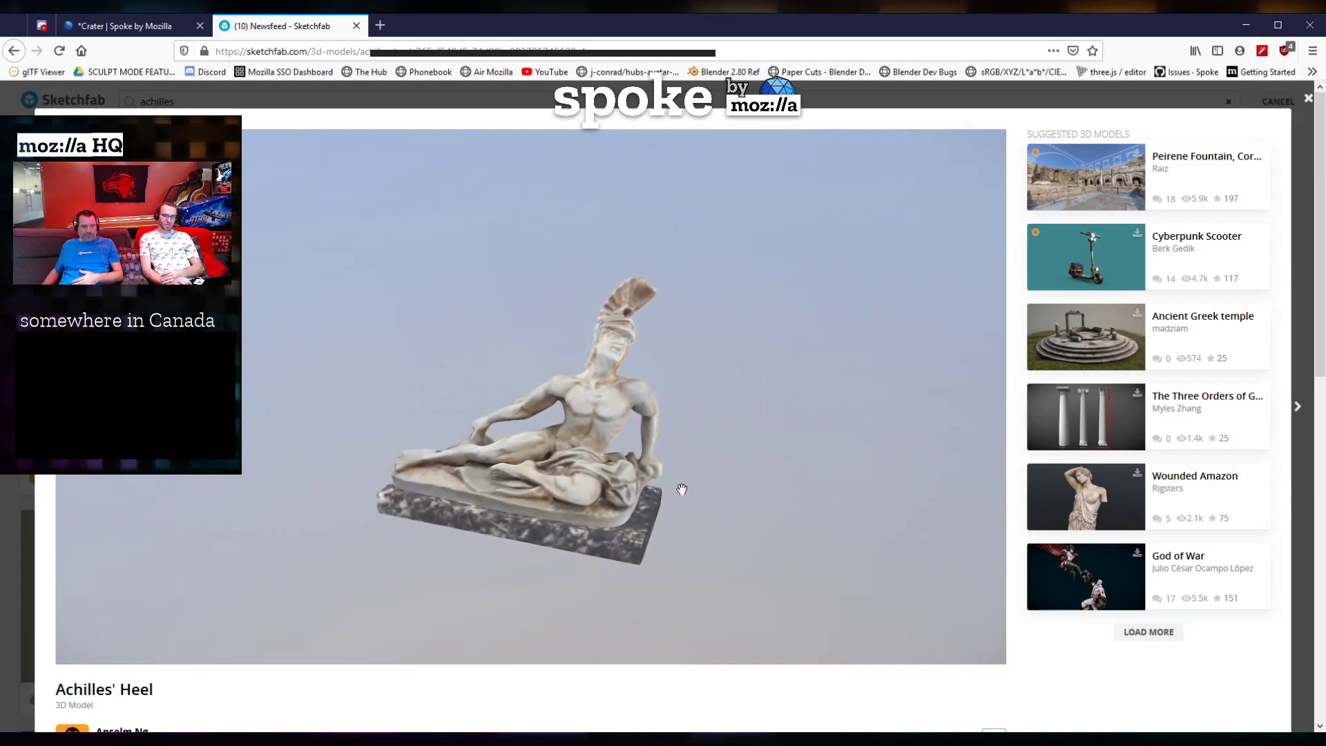
scroll(683, 490, up, 3)
mouse_move(601, 469)
mouse_down()
mouse_move(669, 460)
mouse_move(622, 460)
mouse_up()
scroll(622, 457, up, 2)
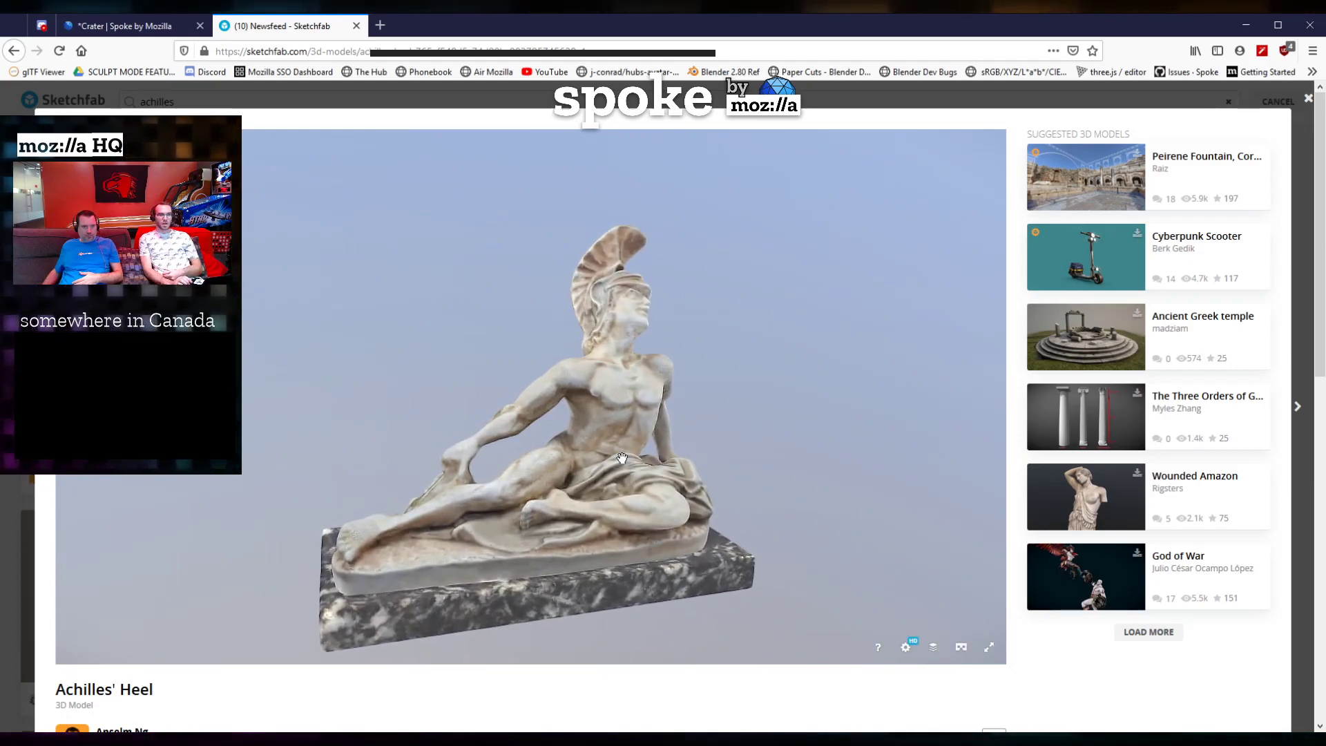
Copy the Achilles' Heel page address and paste it into the Spoke scene, placing the model at X 1.50, Y 0.50, Z 0.00.
click(594, 46)
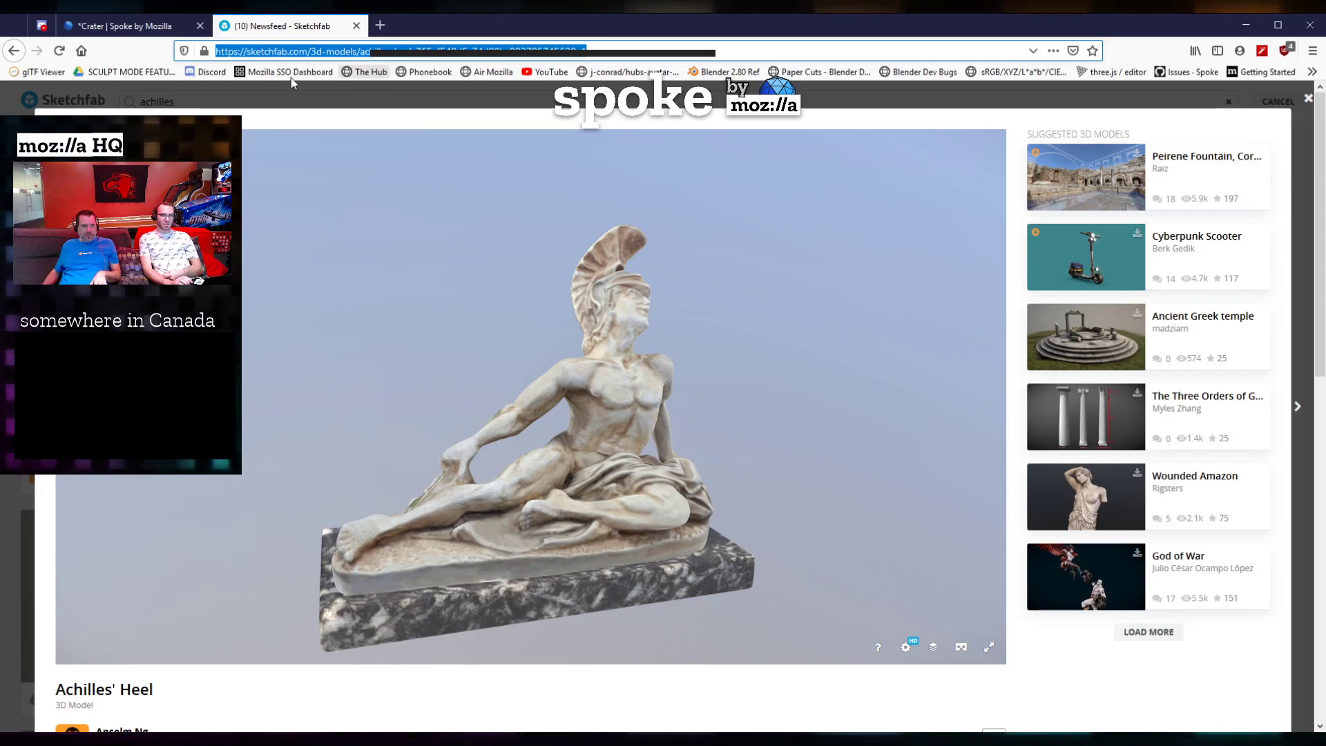
click(105, 27)
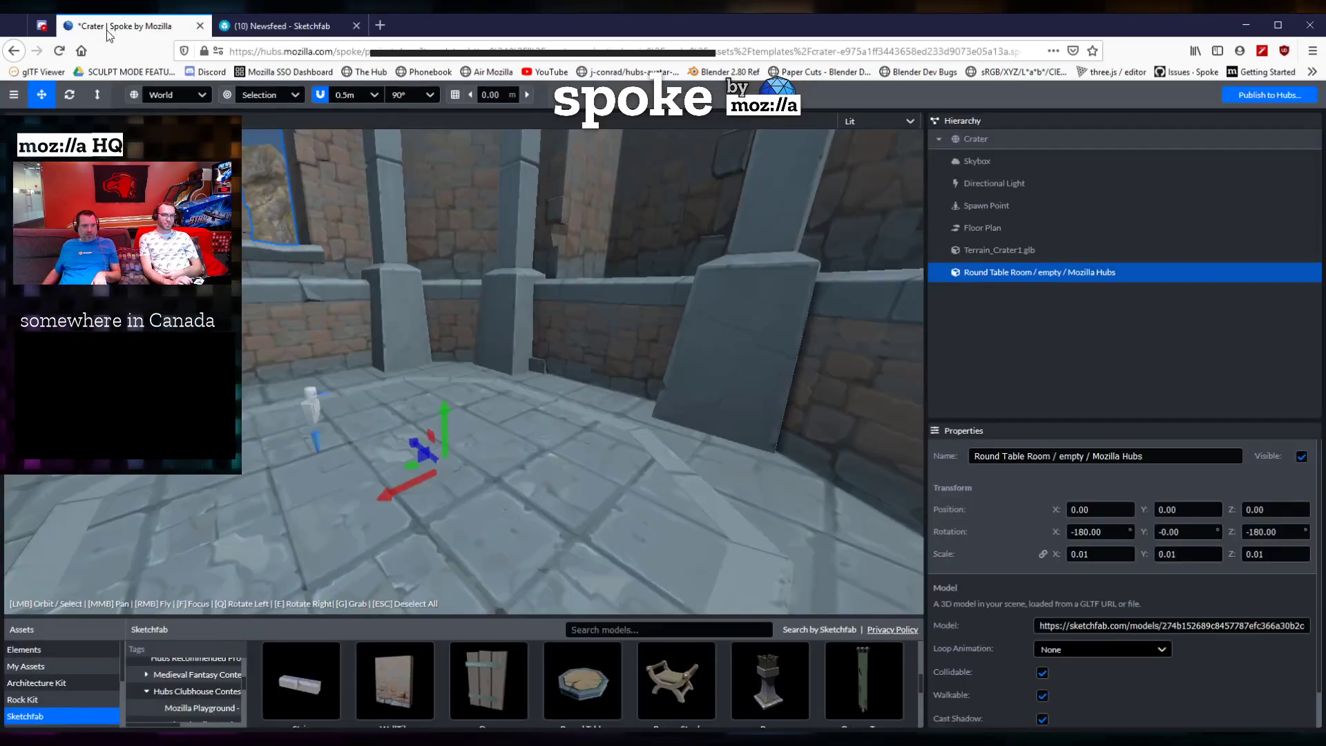
mouse_move(482, 517)
mouse_down()
mouse_move(441, 540)
mouse_move(466, 525)
mouse_up()
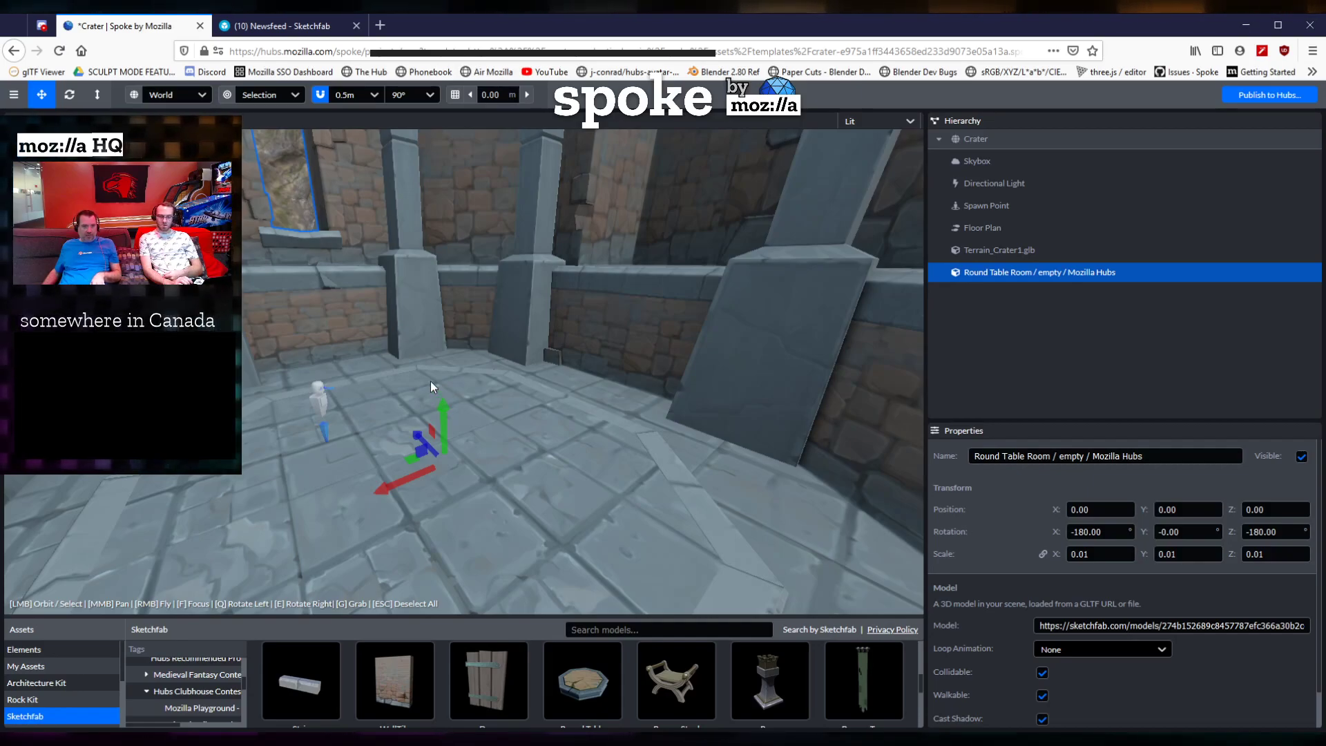
mouse_move(497, 331)
mouse_down()
mouse_move(643, 393)
mouse_move(452, 345)
mouse_up()
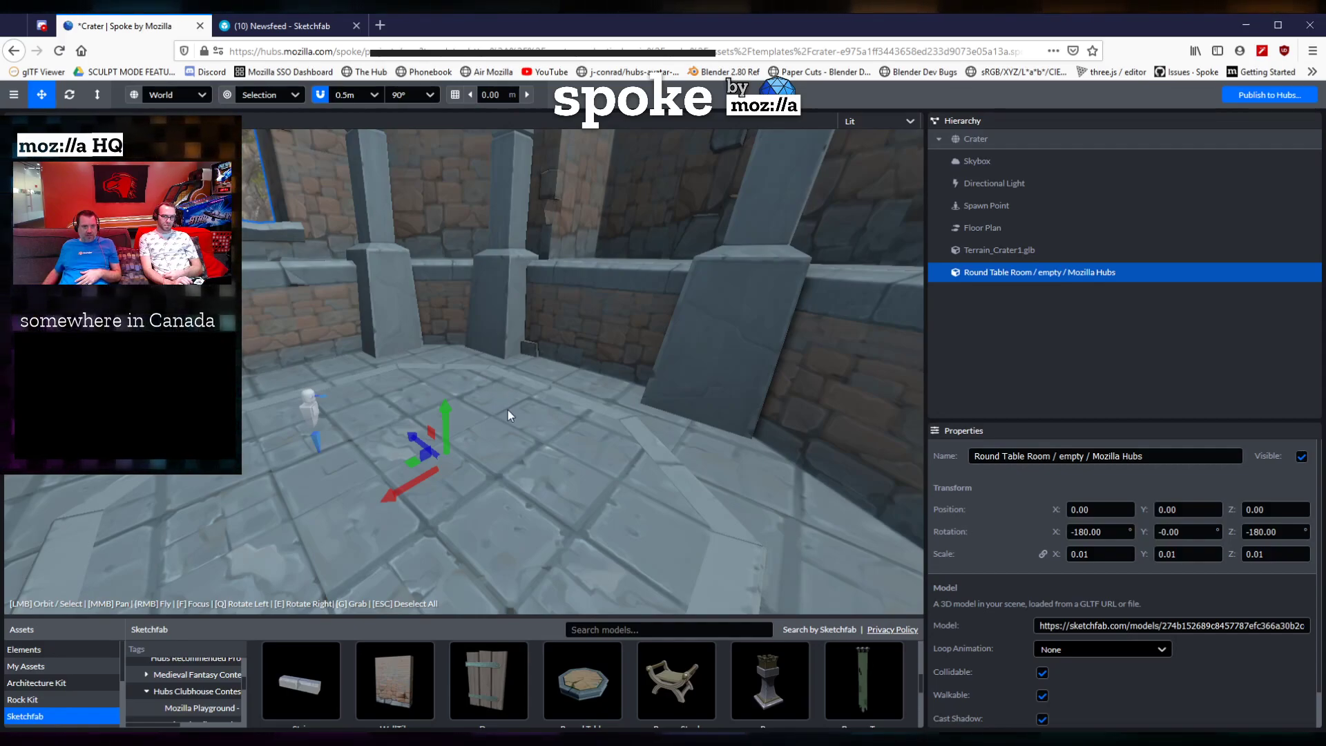
mouse_move(520, 457)
mouse_down()
mouse_move(482, 446)
mouse_move(507, 437)
mouse_up()
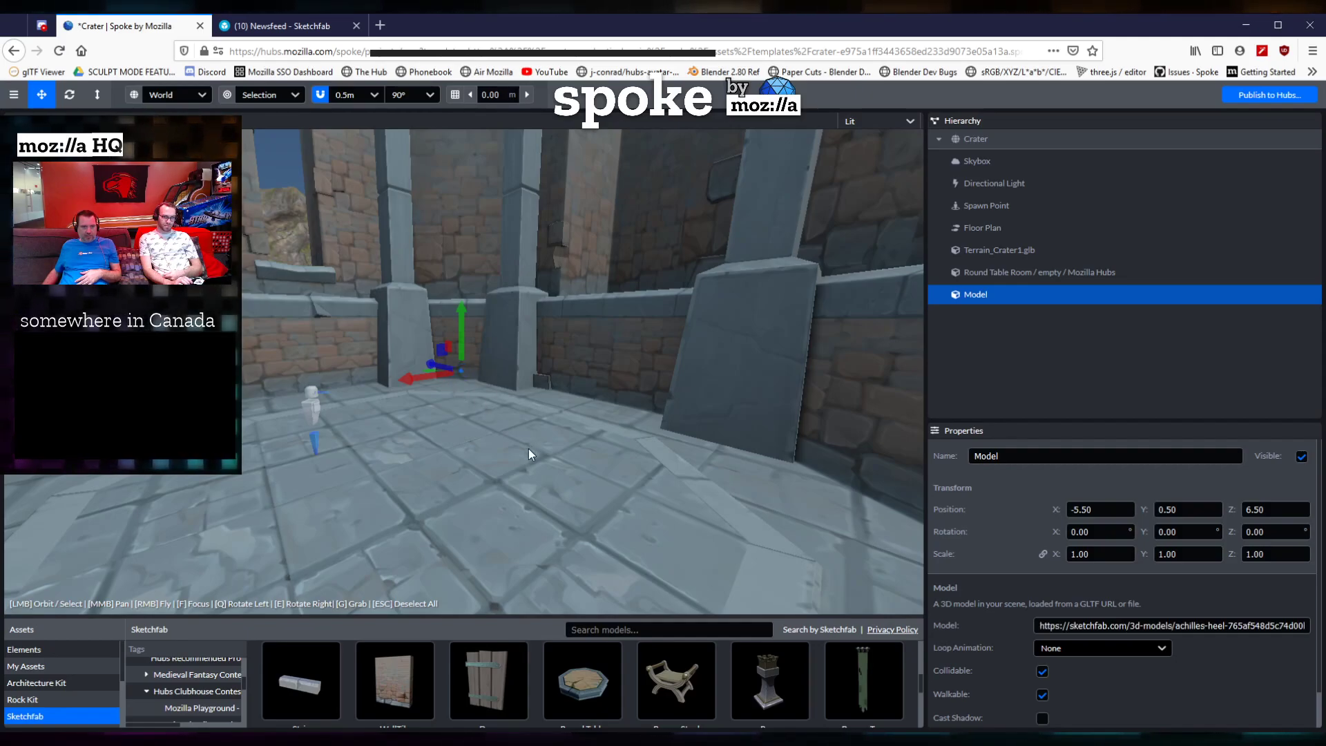
drag(453, 406, 490, 473)
drag(387, 255, 329, 478)
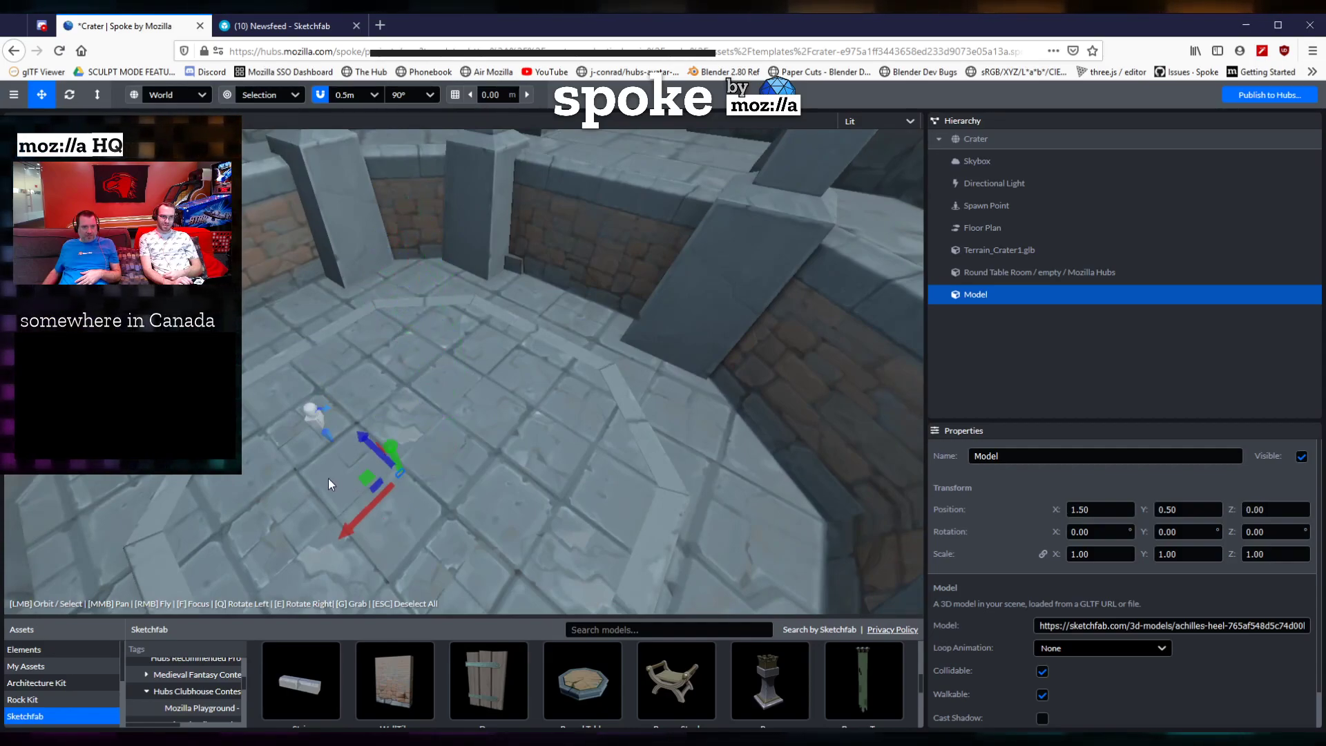
drag(445, 477, 416, 407)
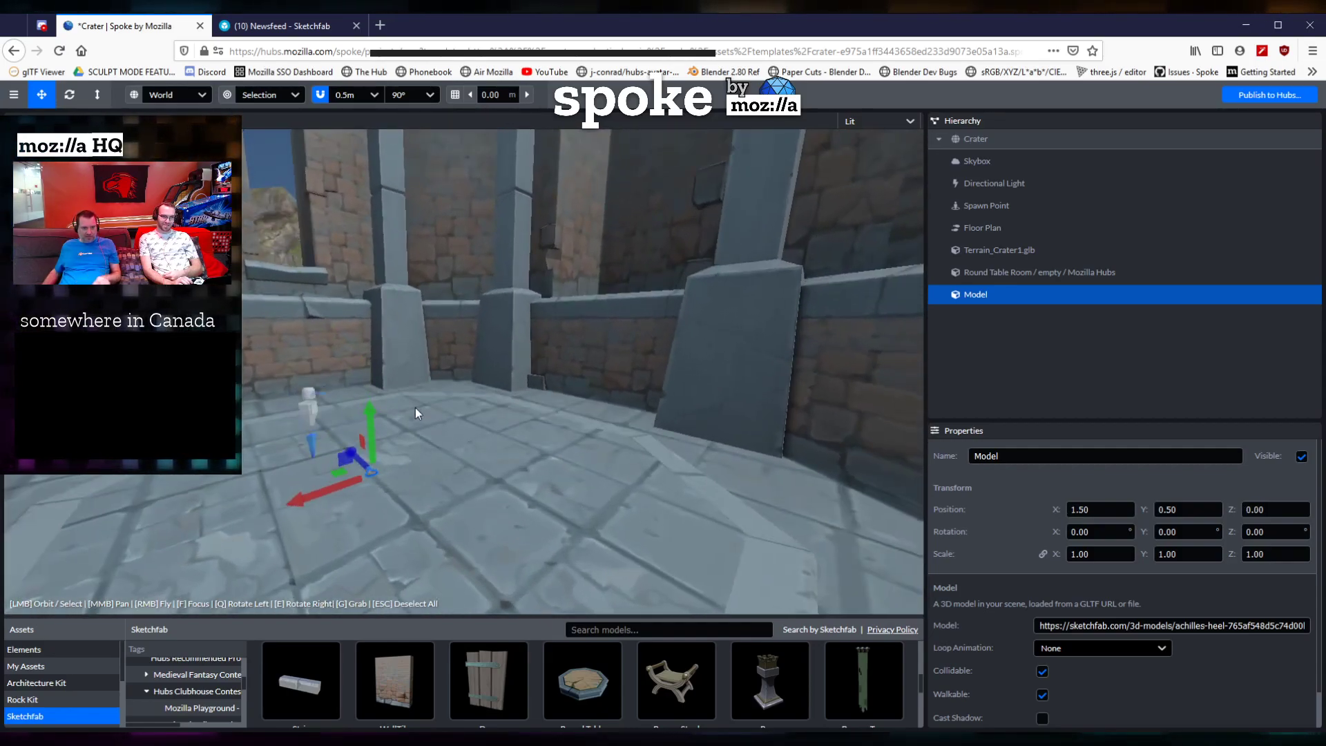
Focus on the imported Achilles statue and examine its size inside the Round Table Room.
key(f)
drag(459, 467, 308, 396)
scroll(348, 398, up, 5)
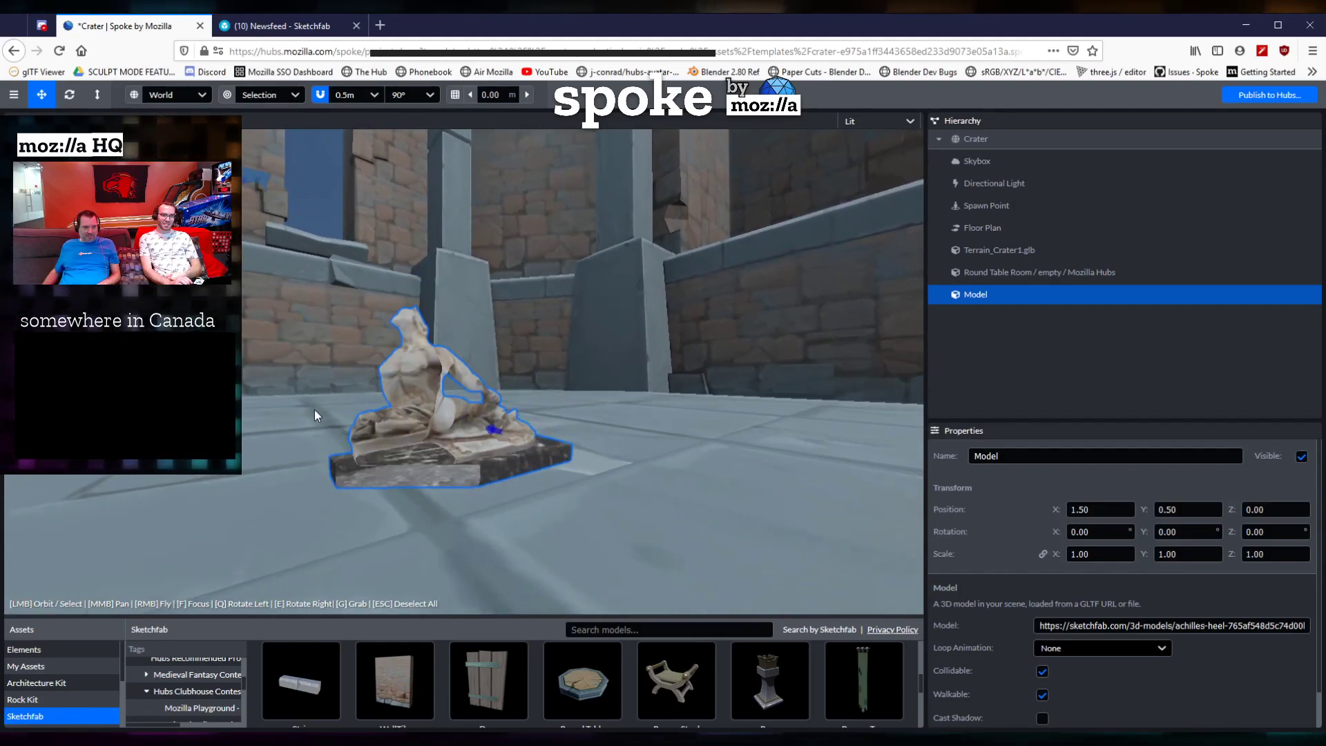
scroll(314, 414, down, 5)
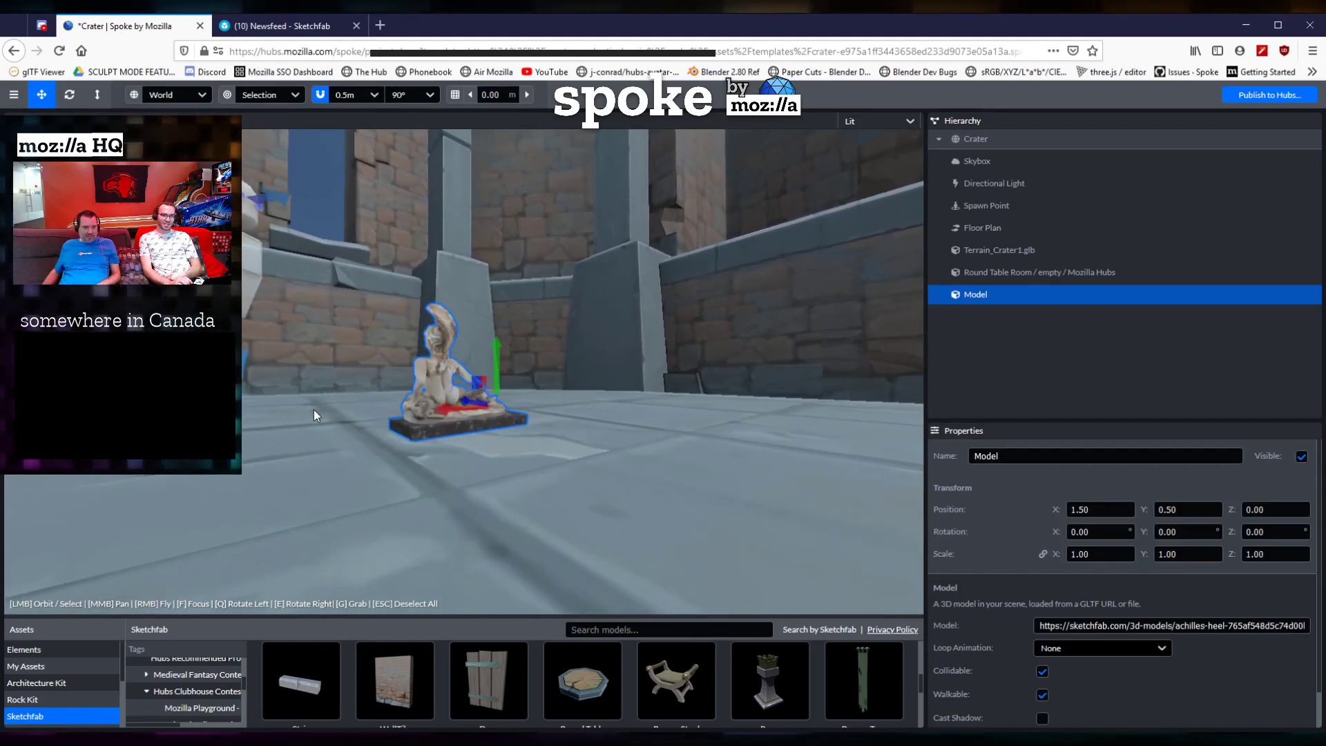
drag(314, 413, 584, 467)
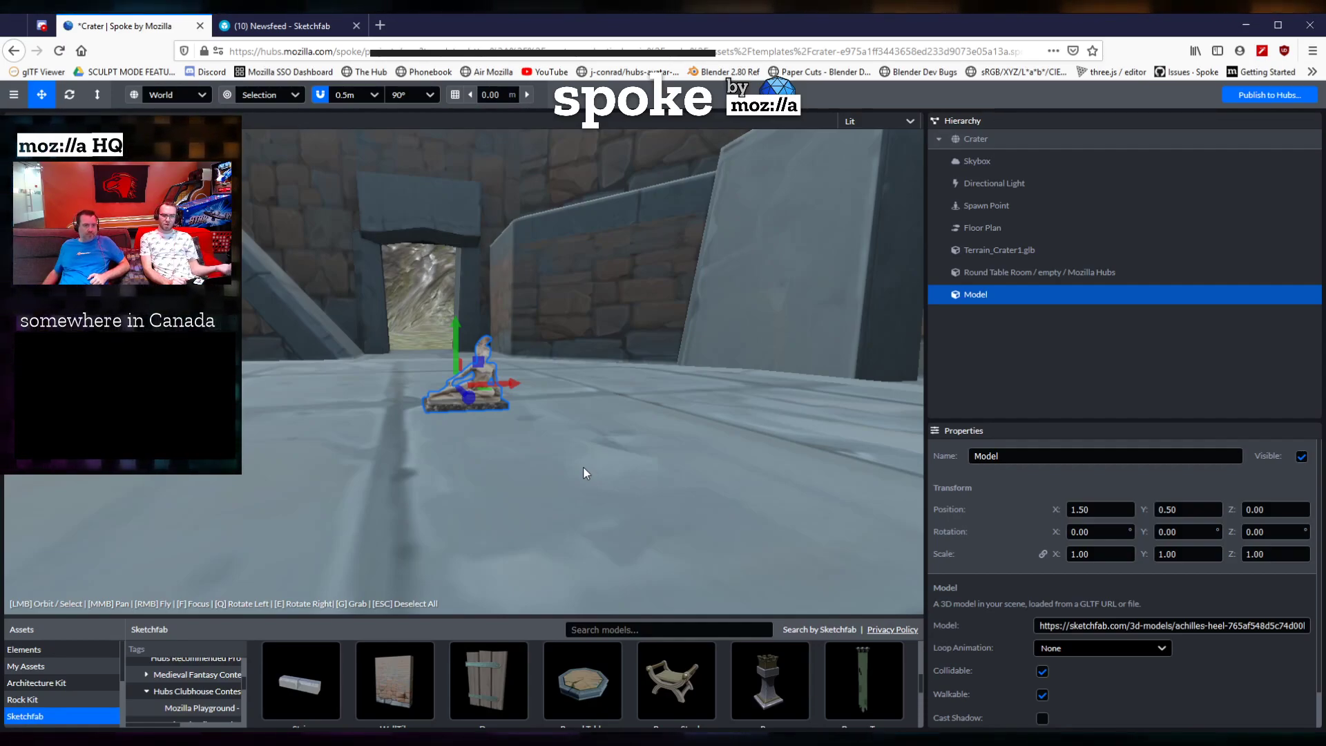
drag(583, 466, 594, 483)
Switch to the Sketchfab page to check the Achilles' Heel model details, and return to Spoke.
click(290, 26)
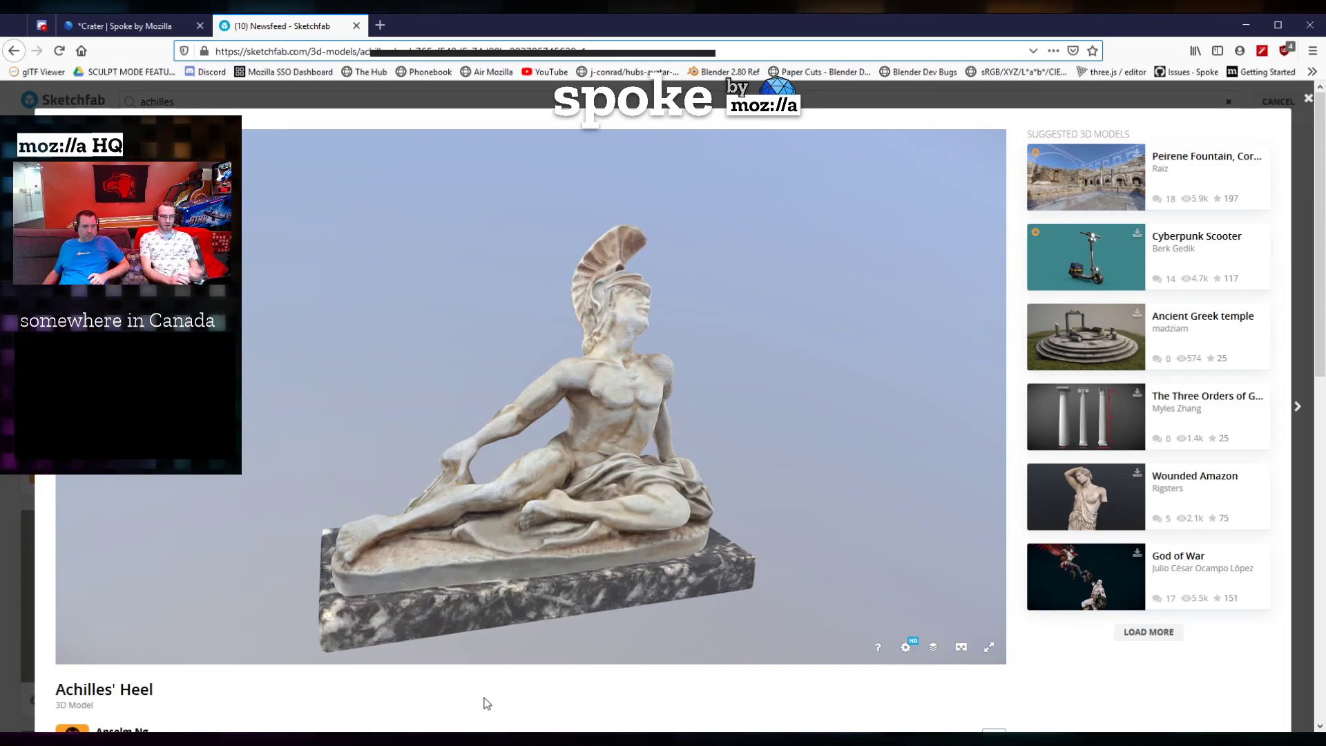
scroll(487, 705, down, 2)
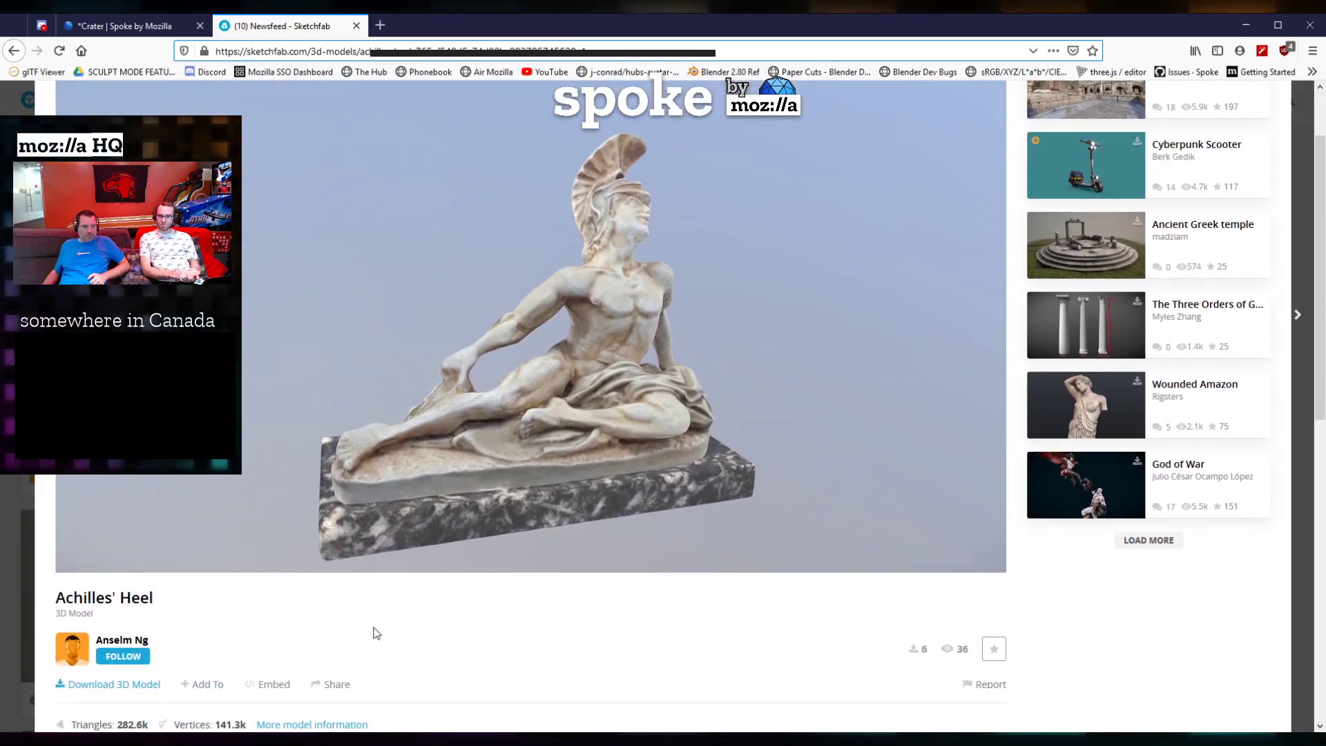
click(124, 25)
Try uniform scales of 10 and 100 on the Achilles statue, comparing its size with the spawn point figure.
drag(469, 500, 266, 444)
scroll(515, 439, up, 3)
scroll(610, 453, down, 3)
drag(611, 453, 633, 438)
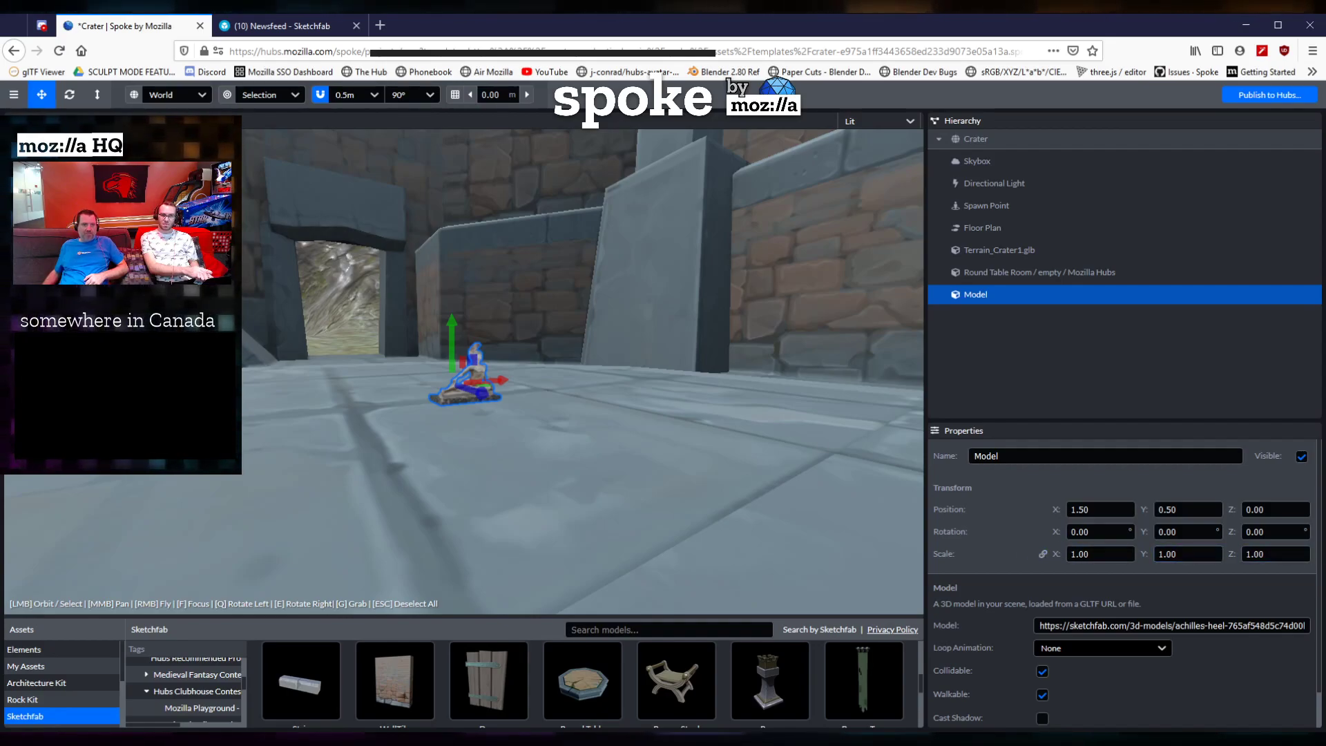
drag(455, 435, 511, 437)
click(1090, 554)
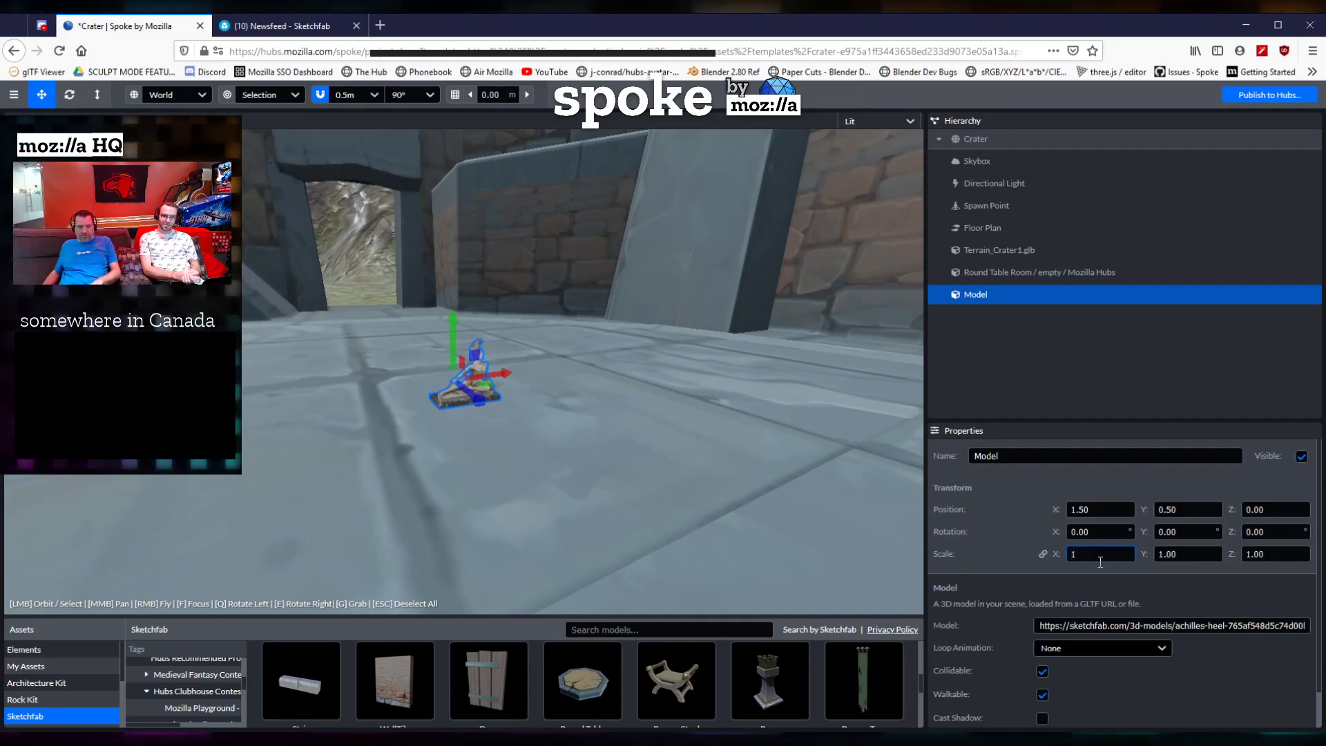
text(0)
scroll(566, 370, down, 10)
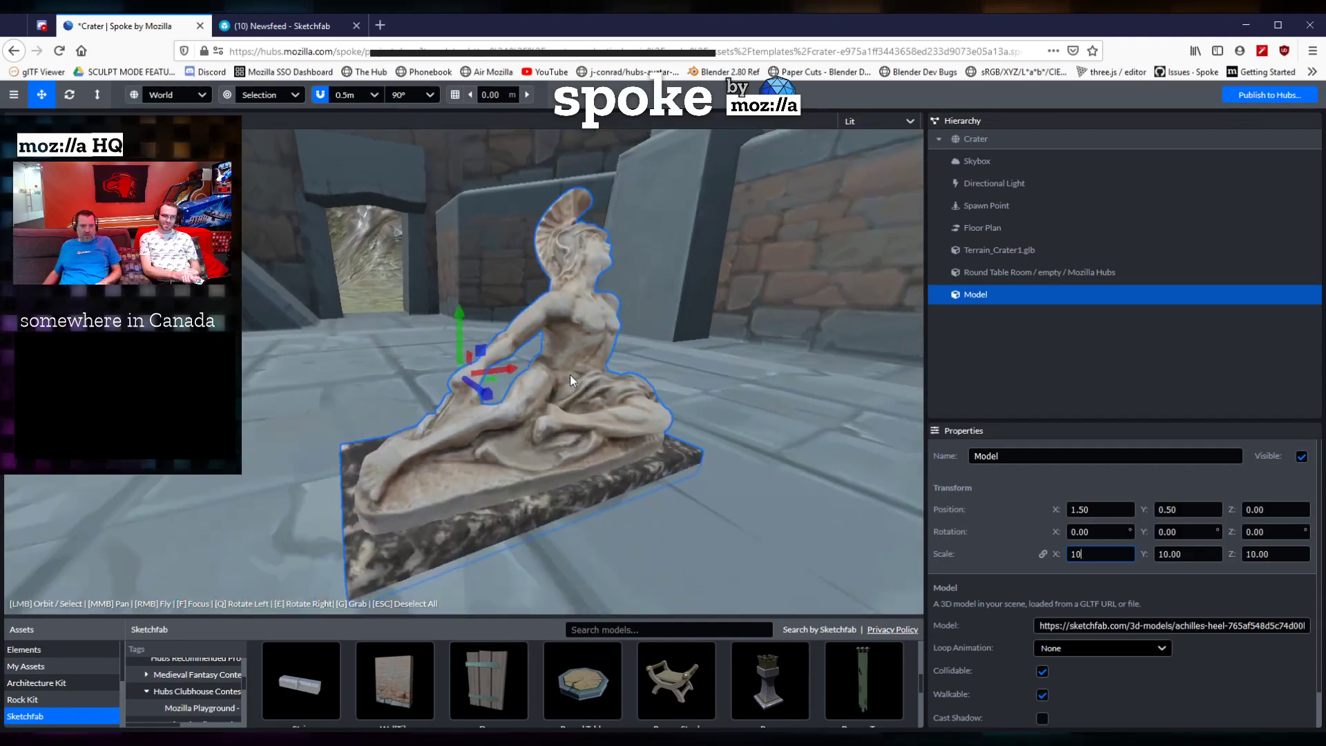
drag(558, 454, 631, 427)
scroll(632, 425, up, 5)
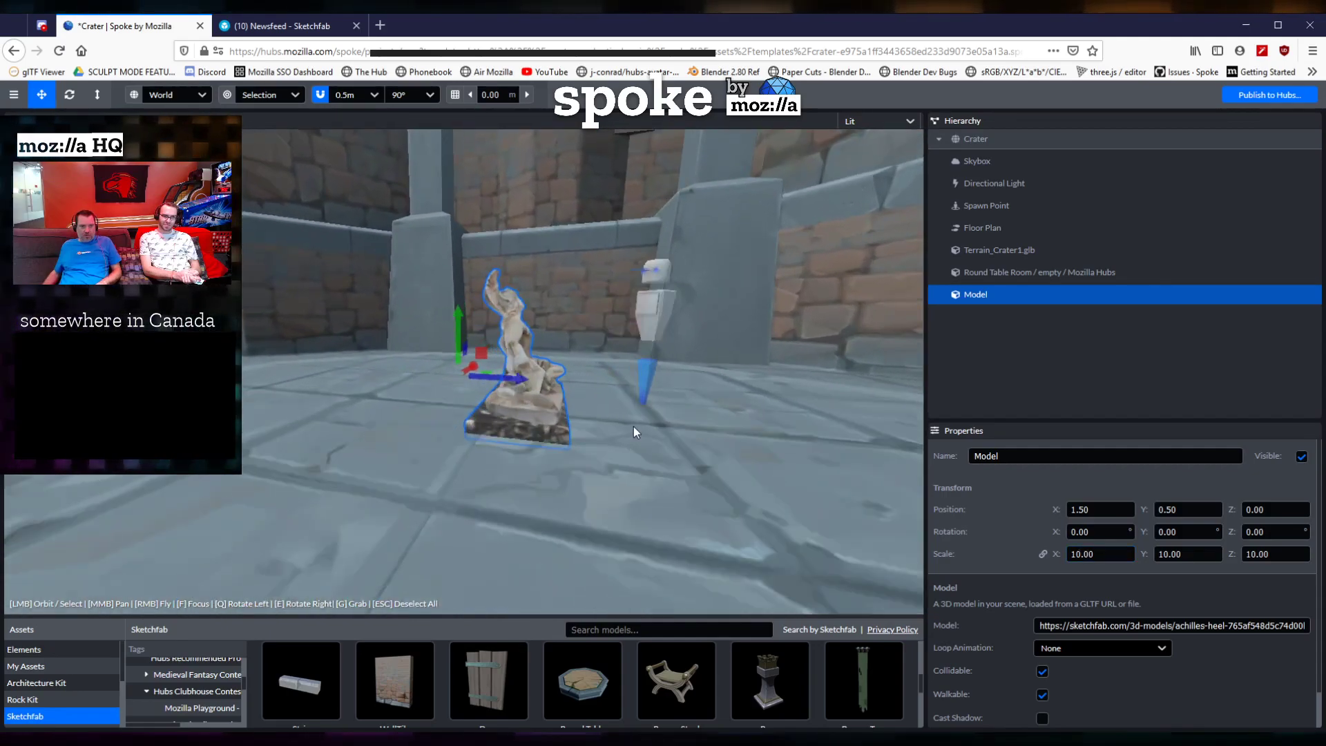
drag(552, 446, 527, 415)
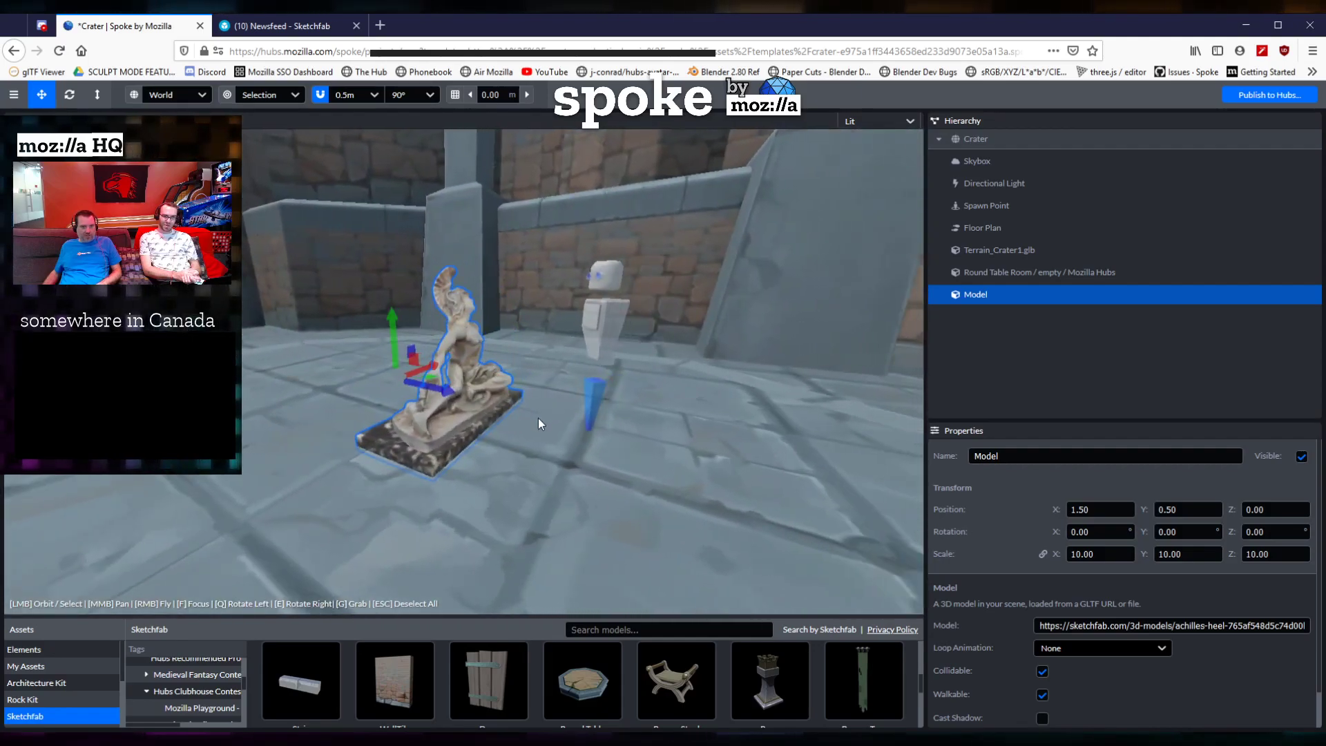
text(100)
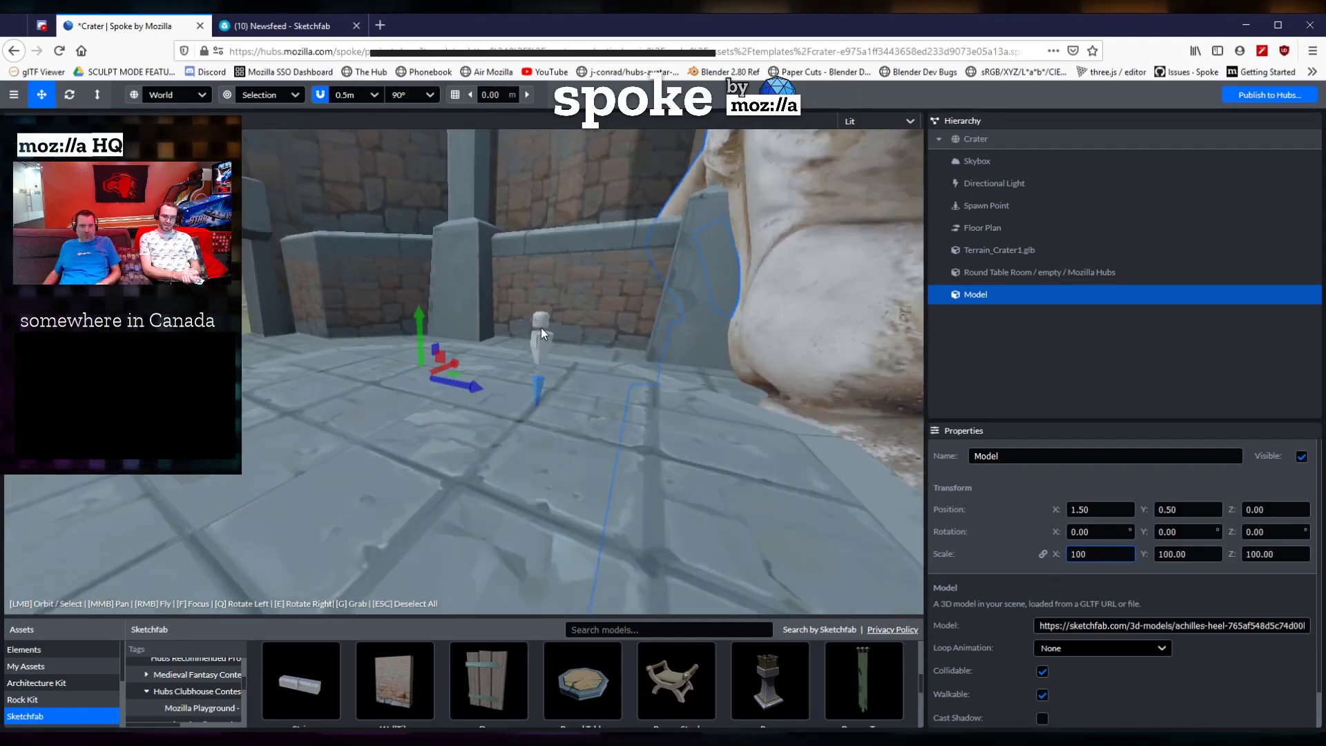
drag(540, 330, 551, 439)
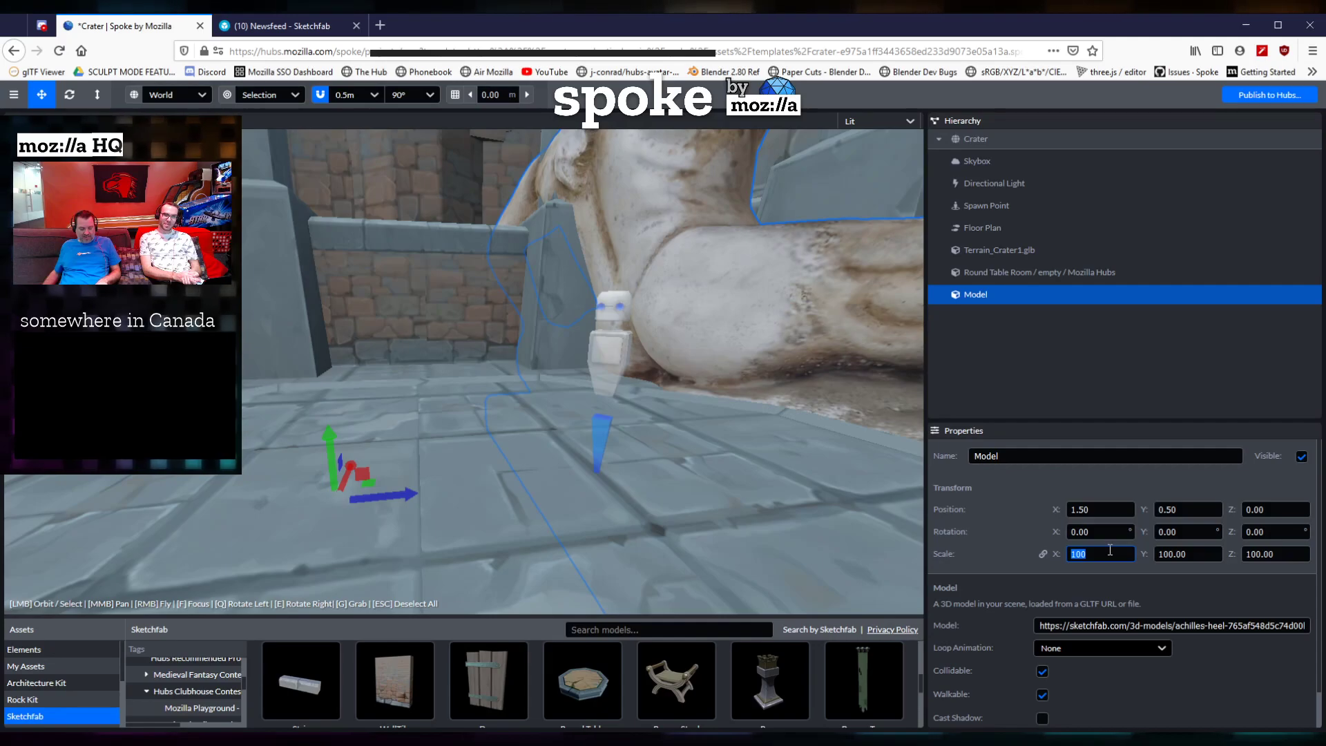
Set the Achilles statue's scale to 20 on all axes and inspect how its base meets the floor.
text(20)
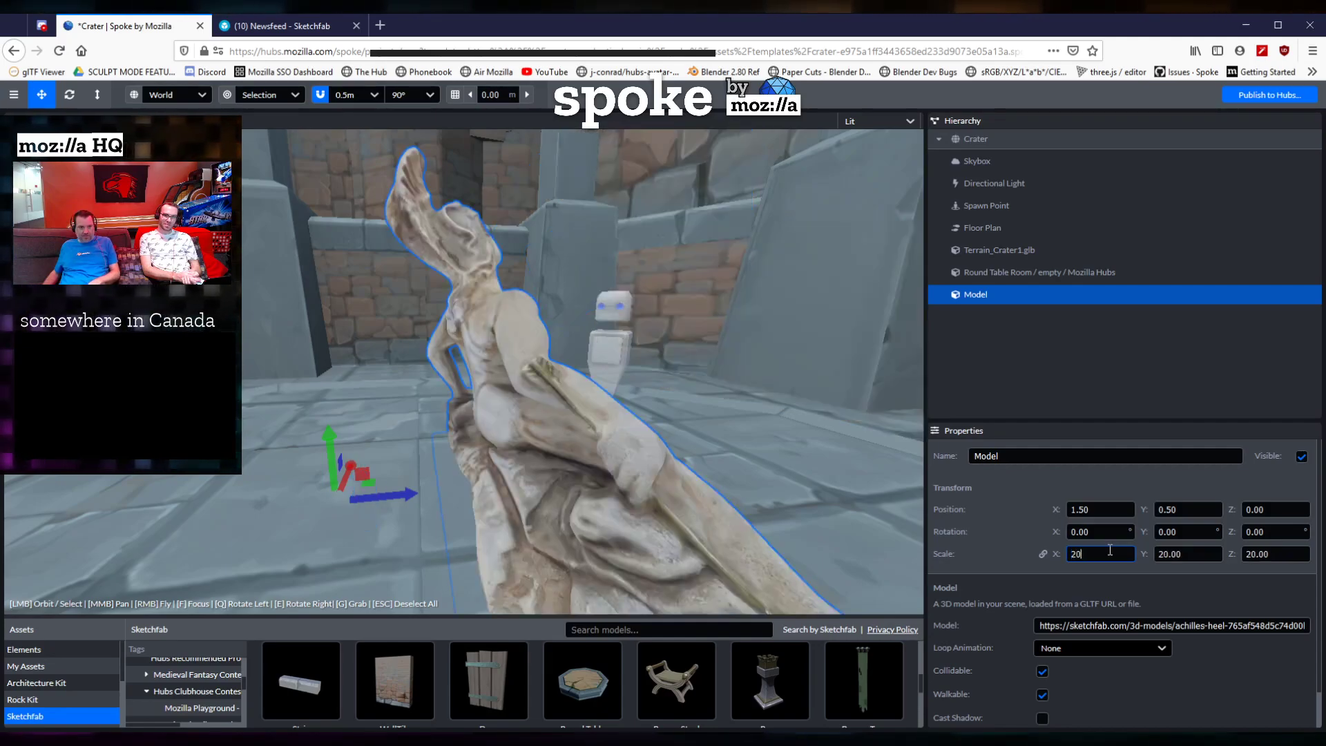
drag(743, 323, 511, 491)
scroll(468, 447, up, 3)
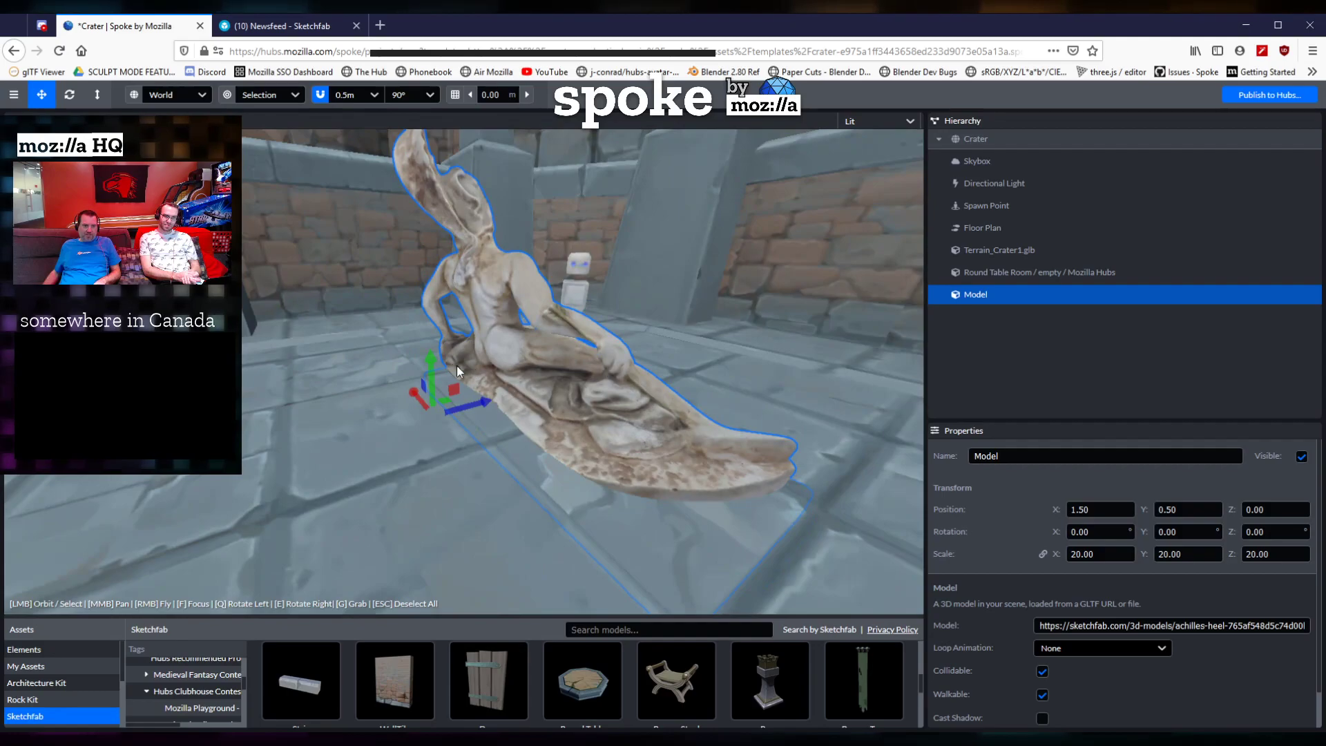
drag(457, 404, 385, 424)
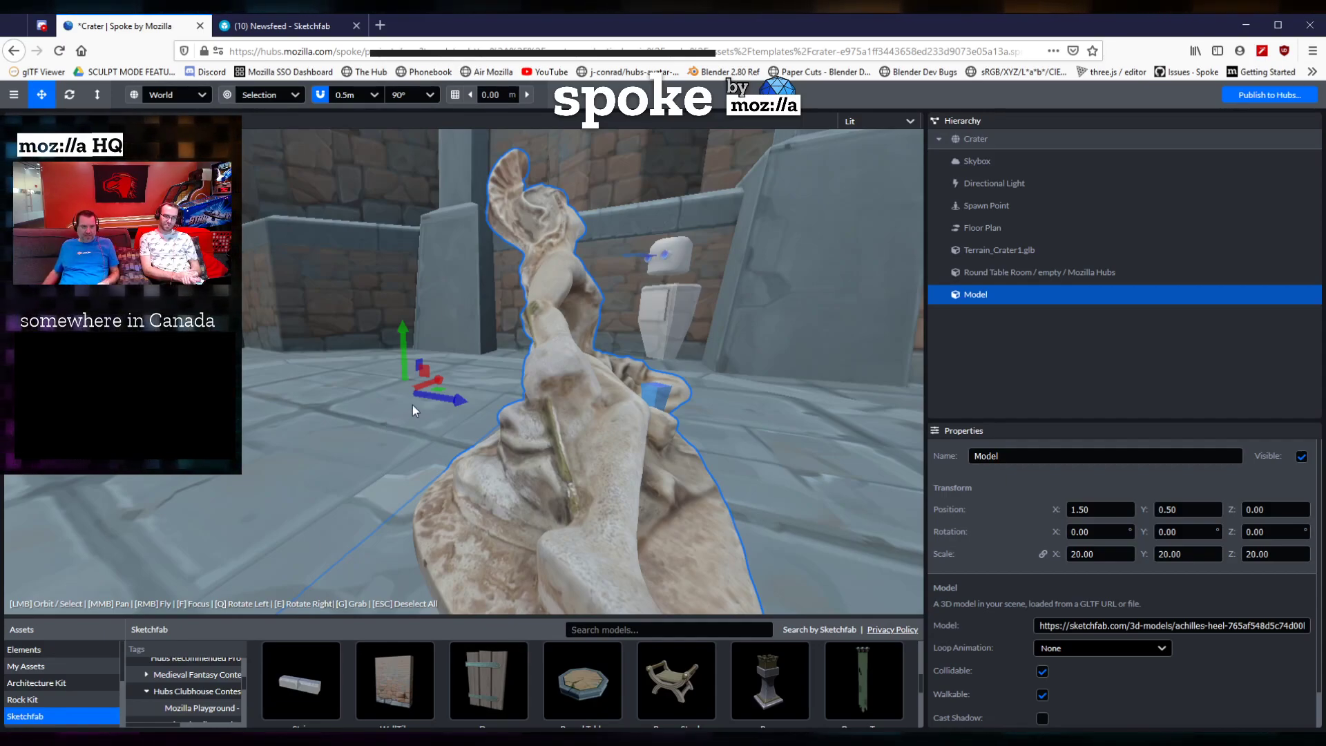
drag(345, 469, 431, 442)
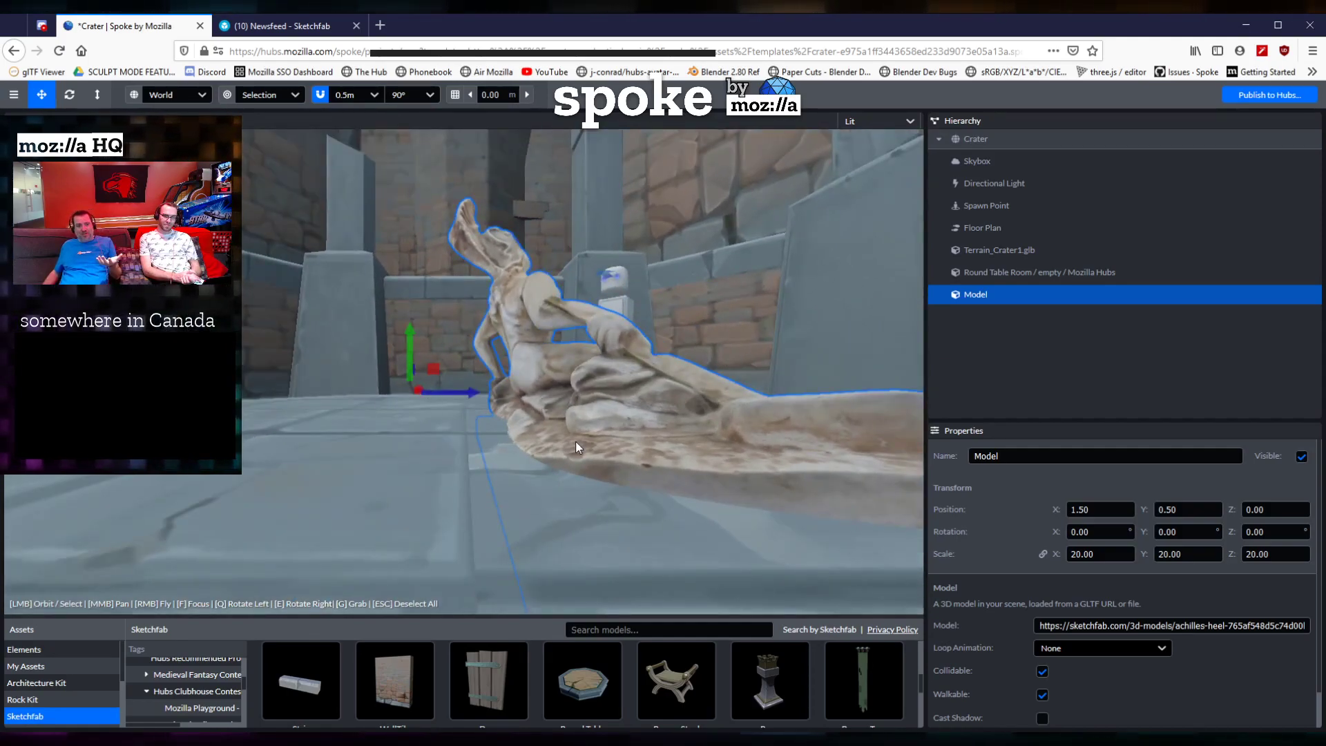
drag(604, 430, 632, 455)
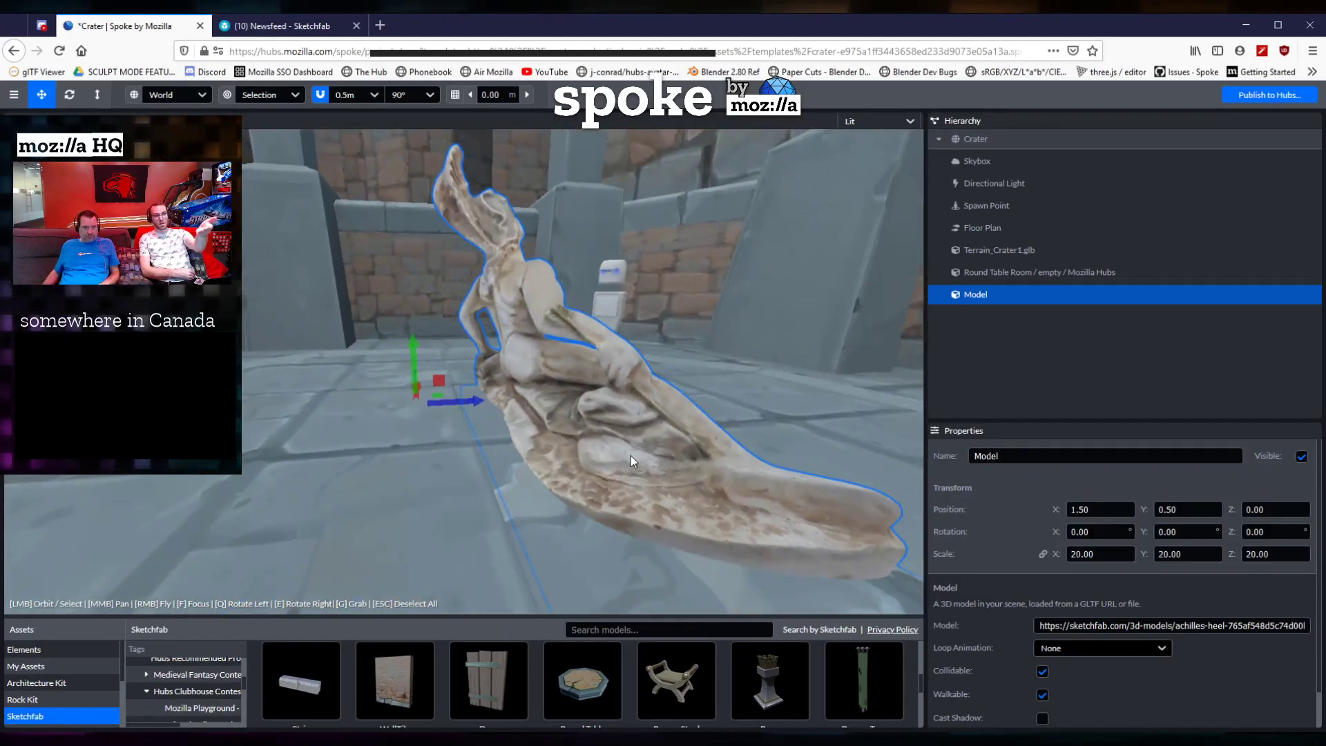
Set the transform pivot to Bottom and grab the Achilles statue onto the floor at X 0.86, Y 0.783, Z -0.793.
click(266, 98)
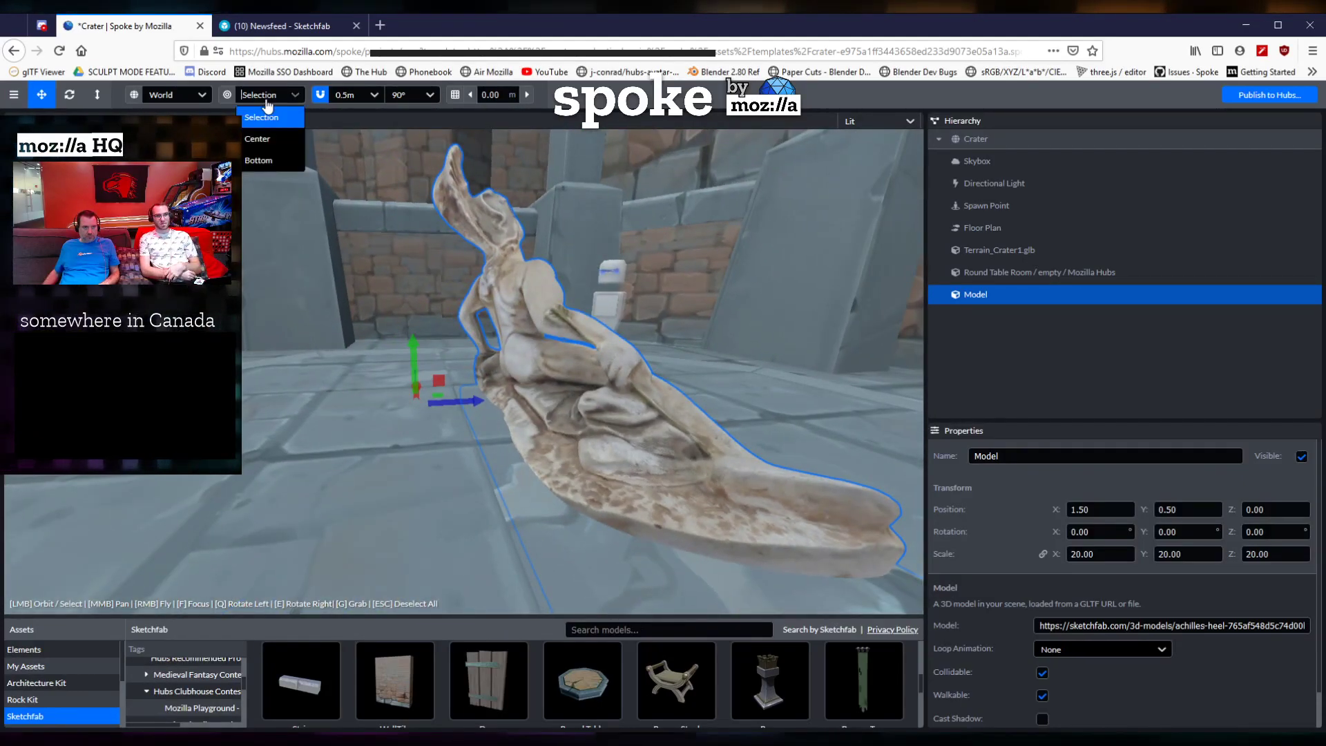
click(267, 160)
drag(549, 455, 443, 410)
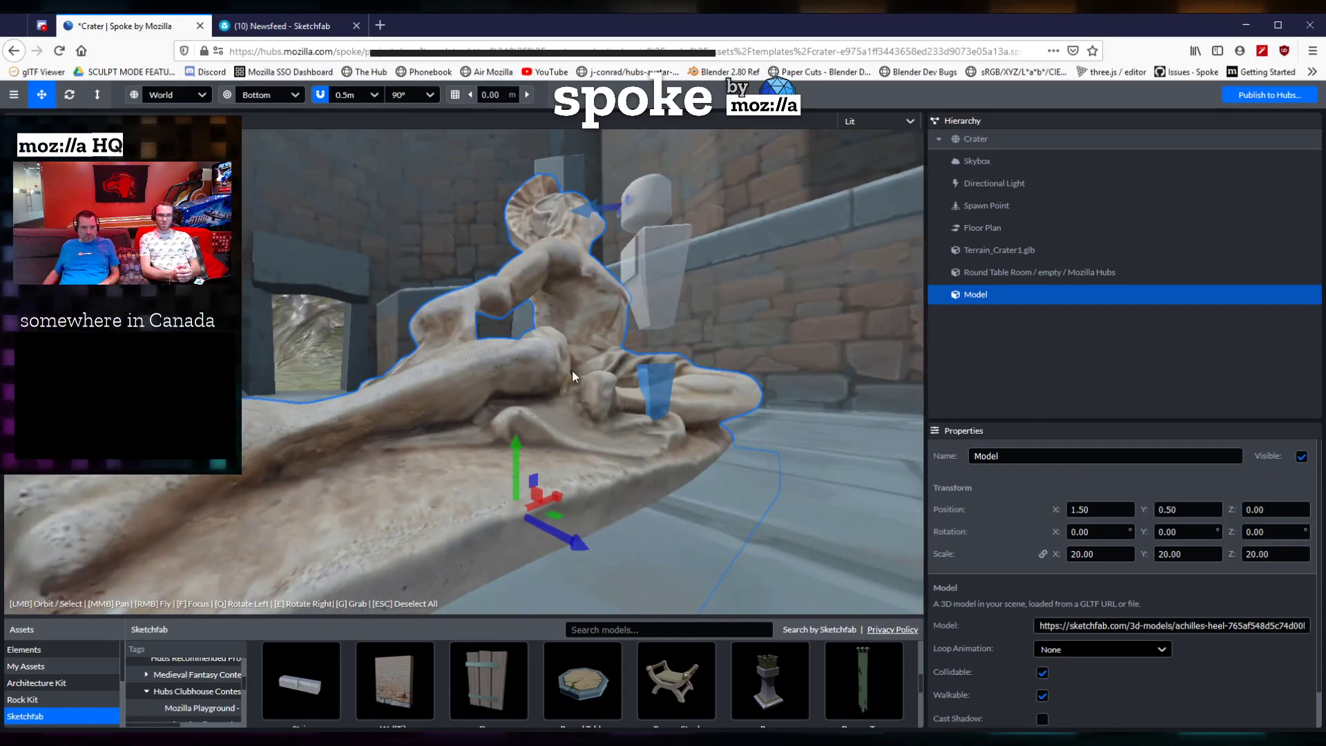
key(g)
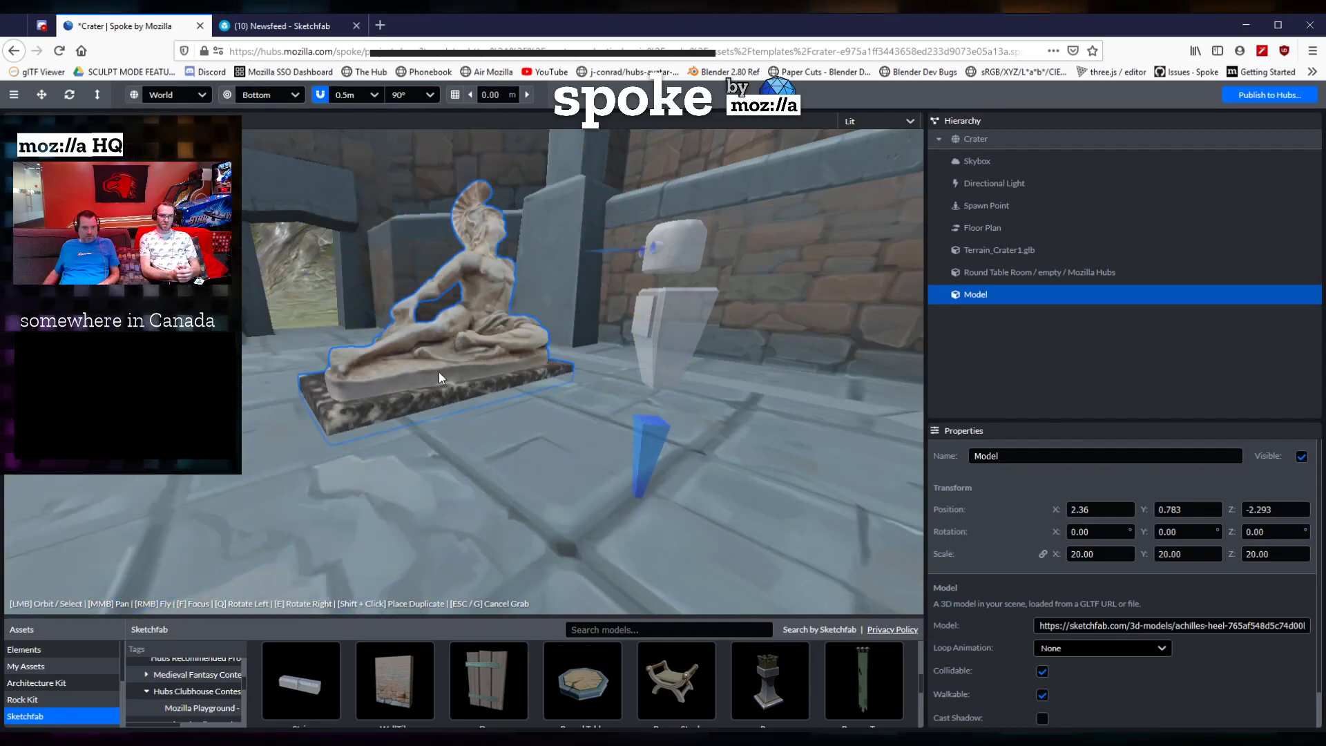
click(383, 435)
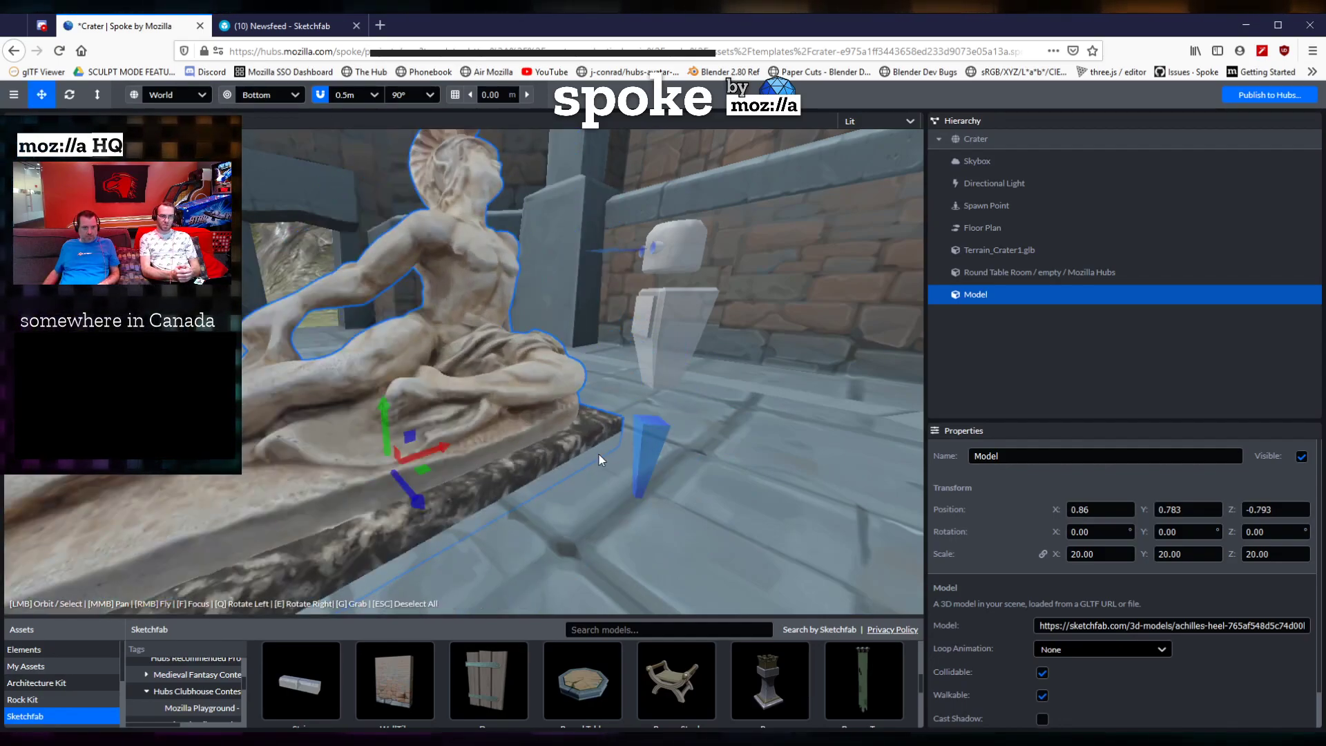
mouse_move(576, 455)
mouse_down()
mouse_move(545, 445)
mouse_move(514, 514)
mouse_move(656, 467)
mouse_move(383, 471)
mouse_move(514, 472)
mouse_move(475, 500)
mouse_move(447, 488)
mouse_move(676, 479)
mouse_move(716, 456)
mouse_move(546, 465)
mouse_move(577, 461)
mouse_up()
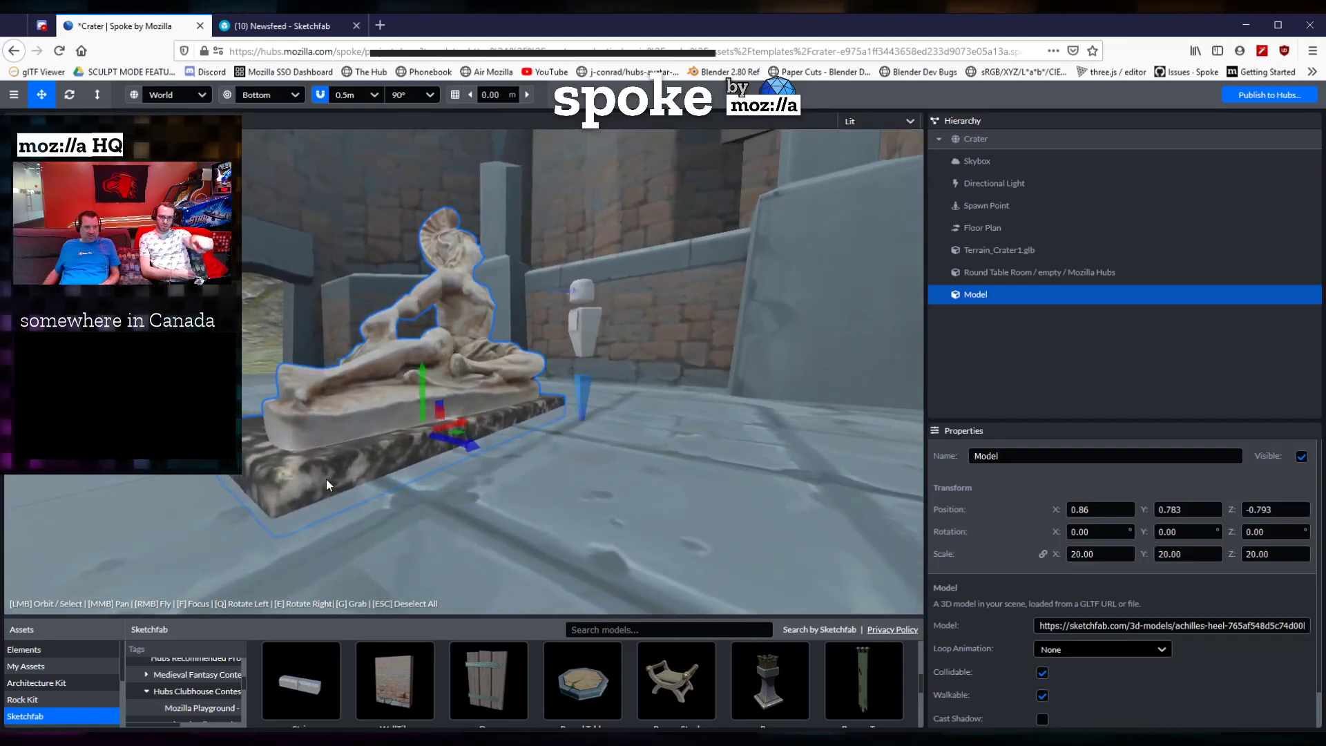
Select the spawn point and grab it to the floor in front of the Achilles statue, at about X 2.48, Z 3.10.
drag(492, 513, 549, 451)
scroll(499, 512, up, 2)
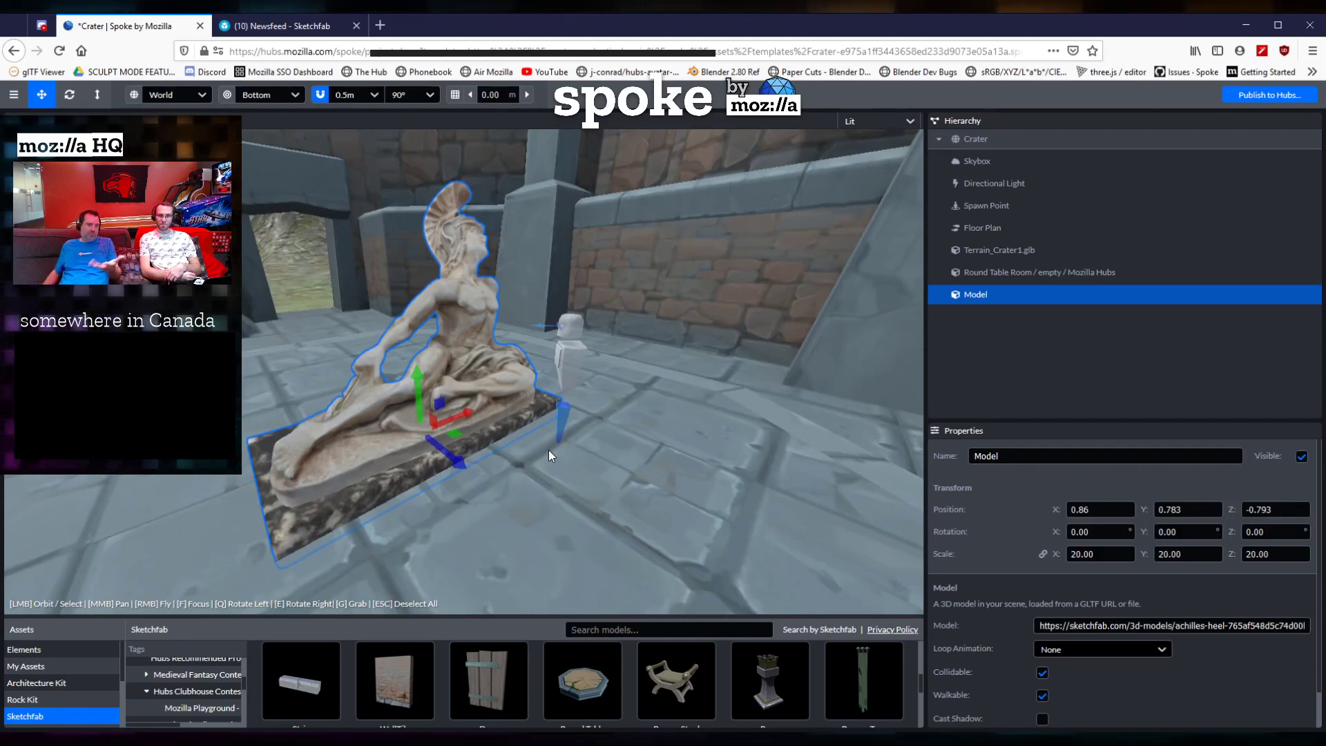
mouse_move(548, 449)
mouse_down()
mouse_move(448, 455)
mouse_move(588, 438)
mouse_move(549, 469)
mouse_move(449, 429)
mouse_move(306, 447)
mouse_move(548, 453)
mouse_up()
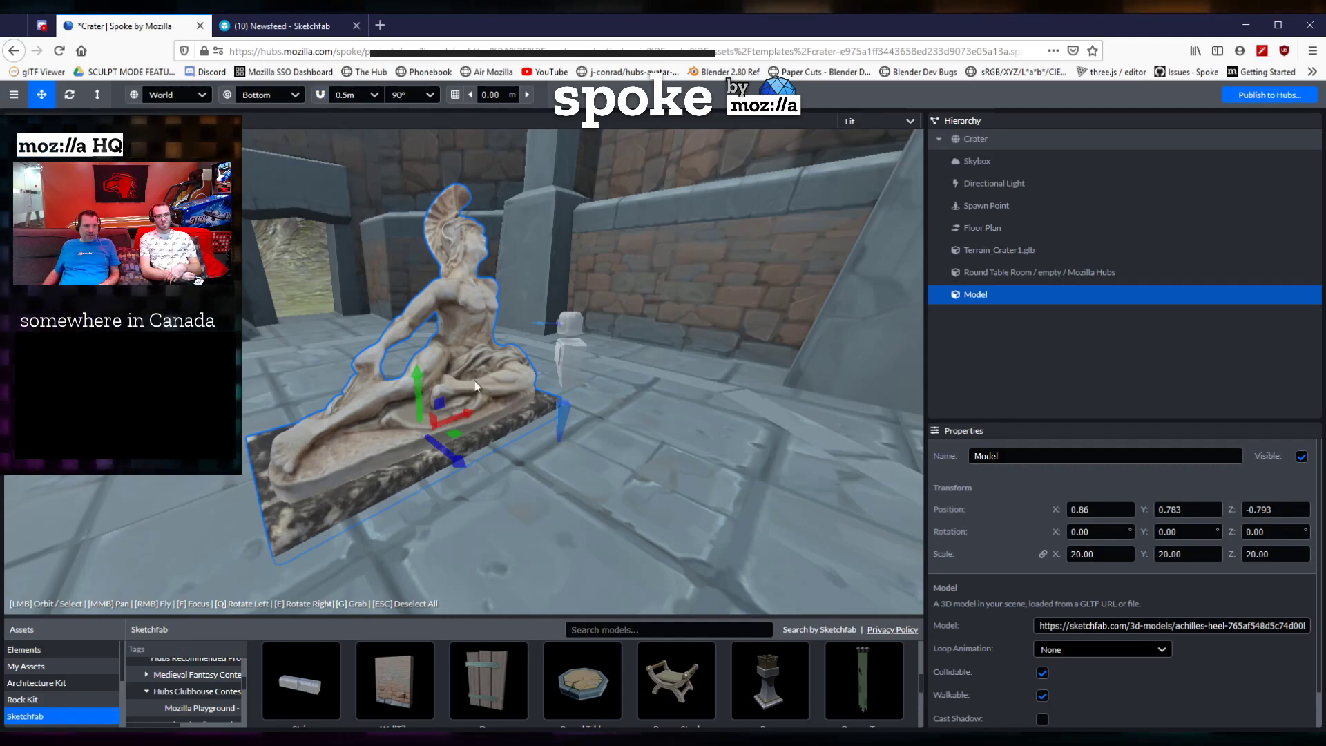
drag(420, 396, 417, 392)
drag(452, 492, 543, 535)
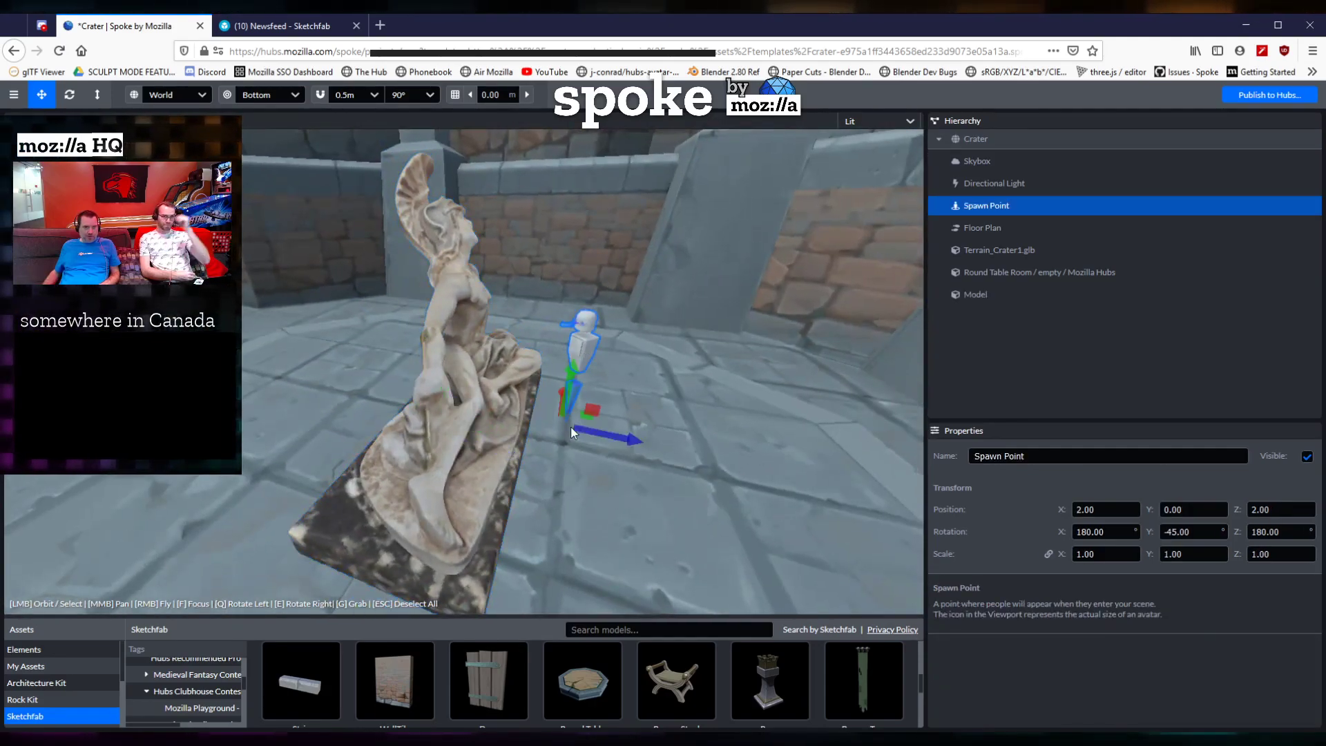
drag(641, 451, 510, 477)
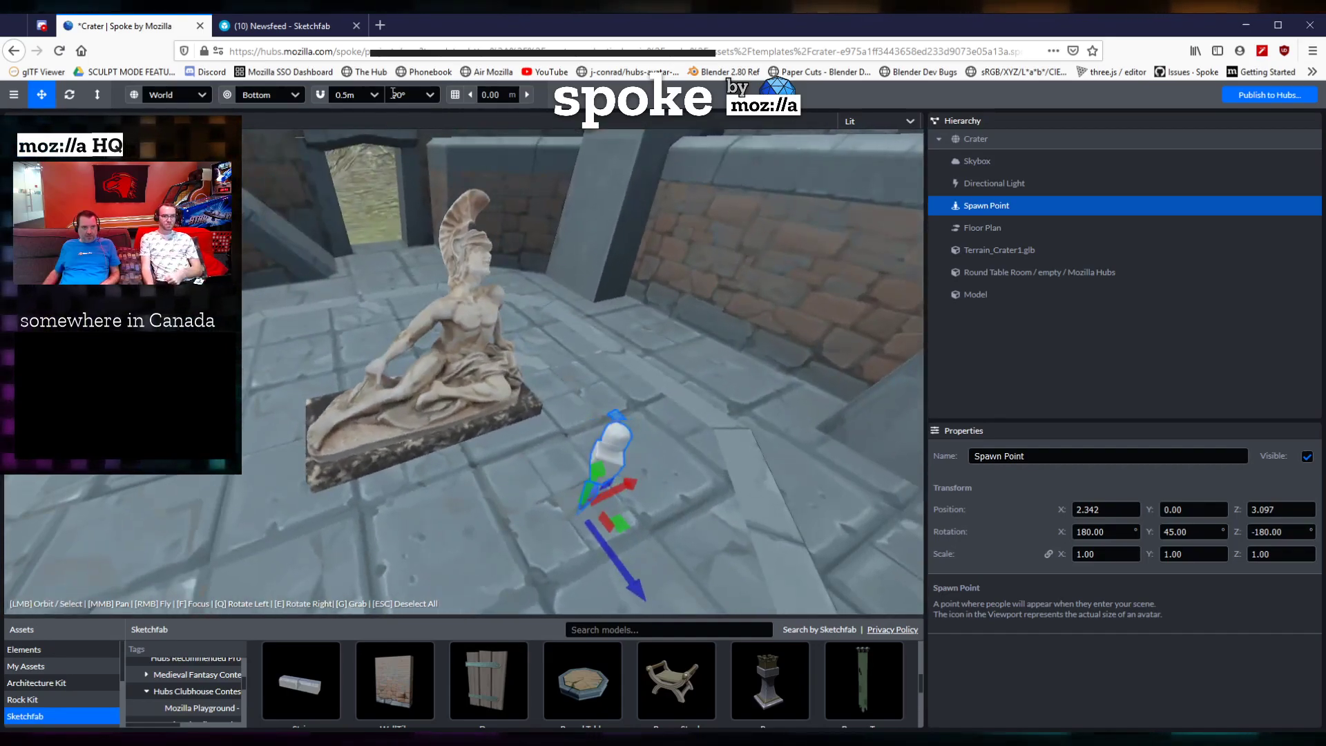
Set the rotation snap to 15° and turn the spawn point to Y rotation 0, placing it at X 2.396, Z 3.116.
click(419, 98)
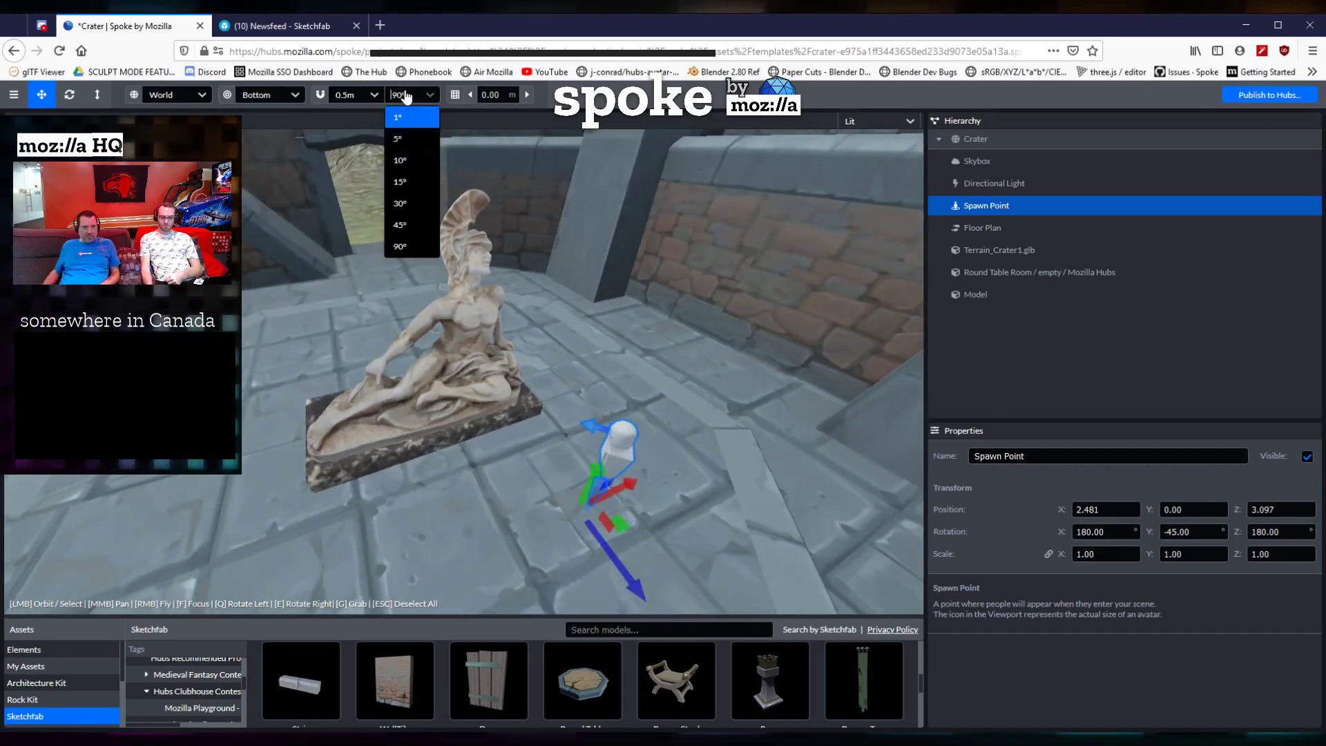
click(418, 185)
text(qe)
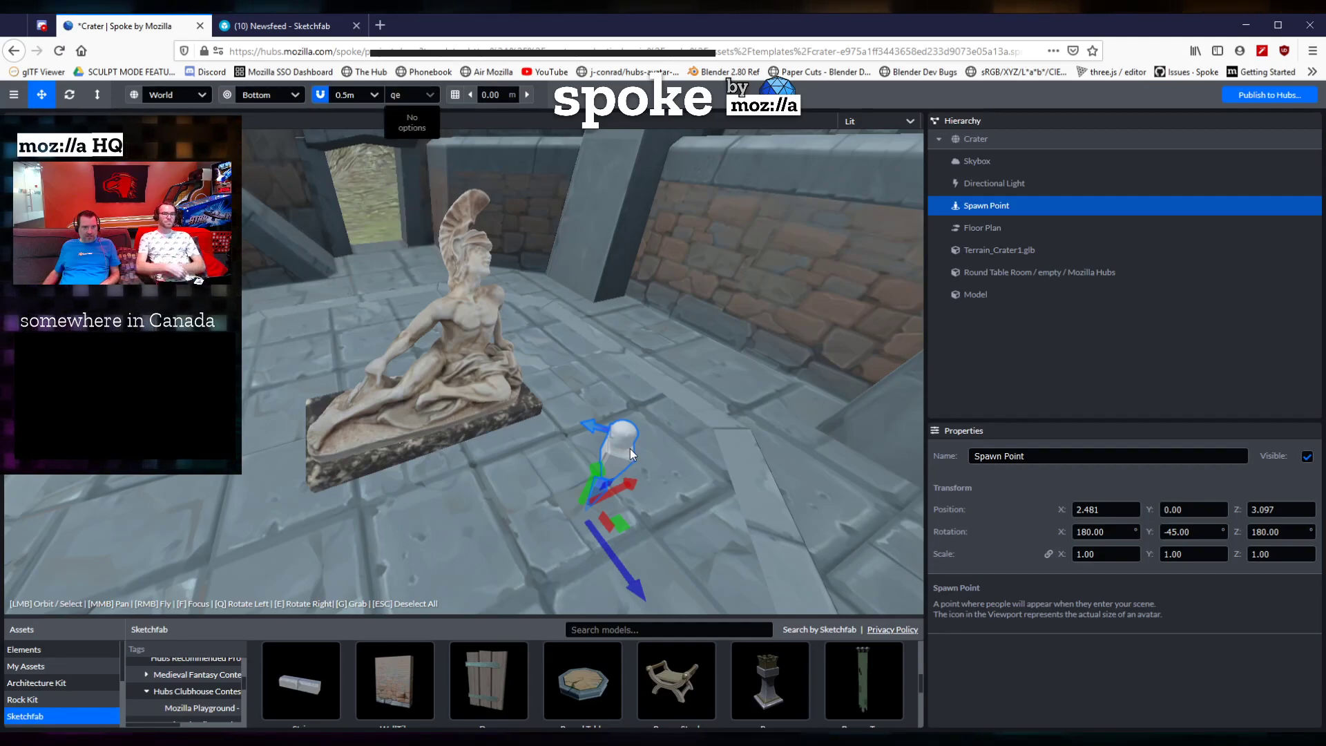
click(629, 450)
key(e)
key(e)
key(e)
drag(684, 454, 650, 332)
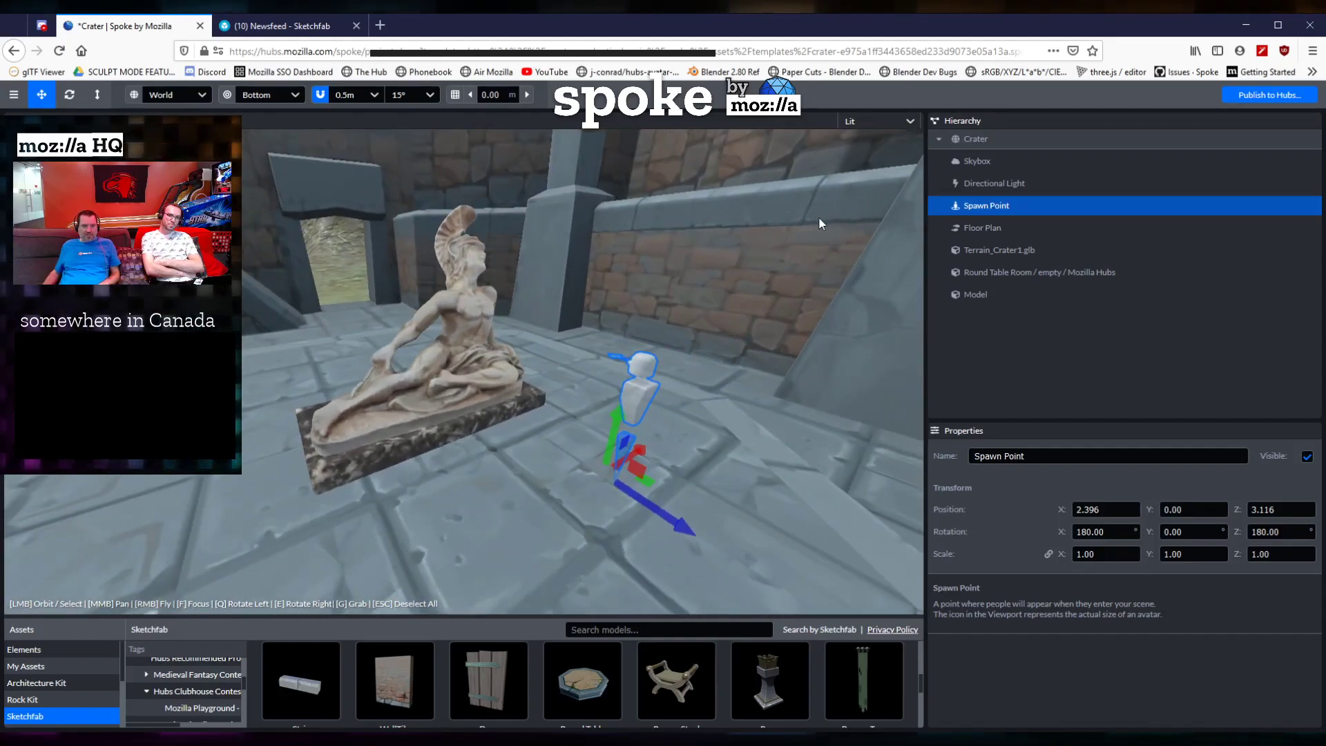
Save the project as StatueScene and publish the scene to Hubs.
click(1263, 96)
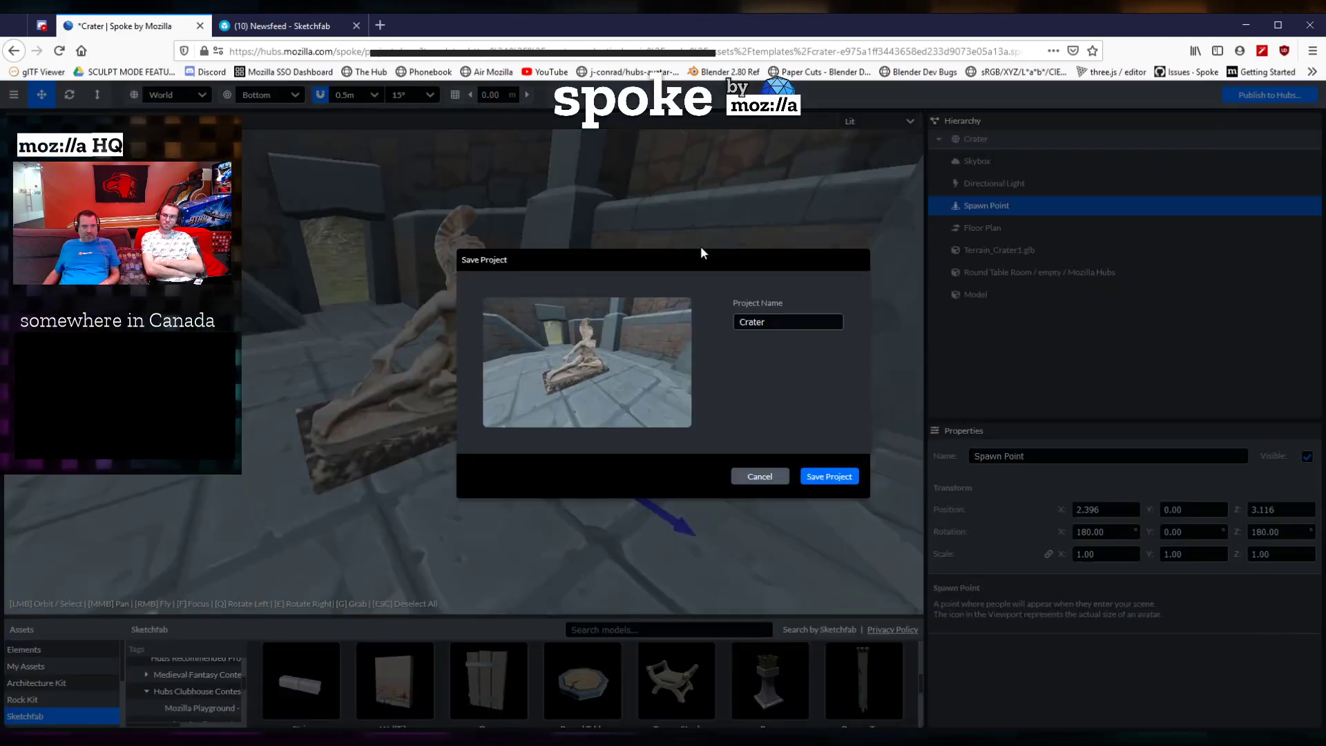
double_click(781, 322)
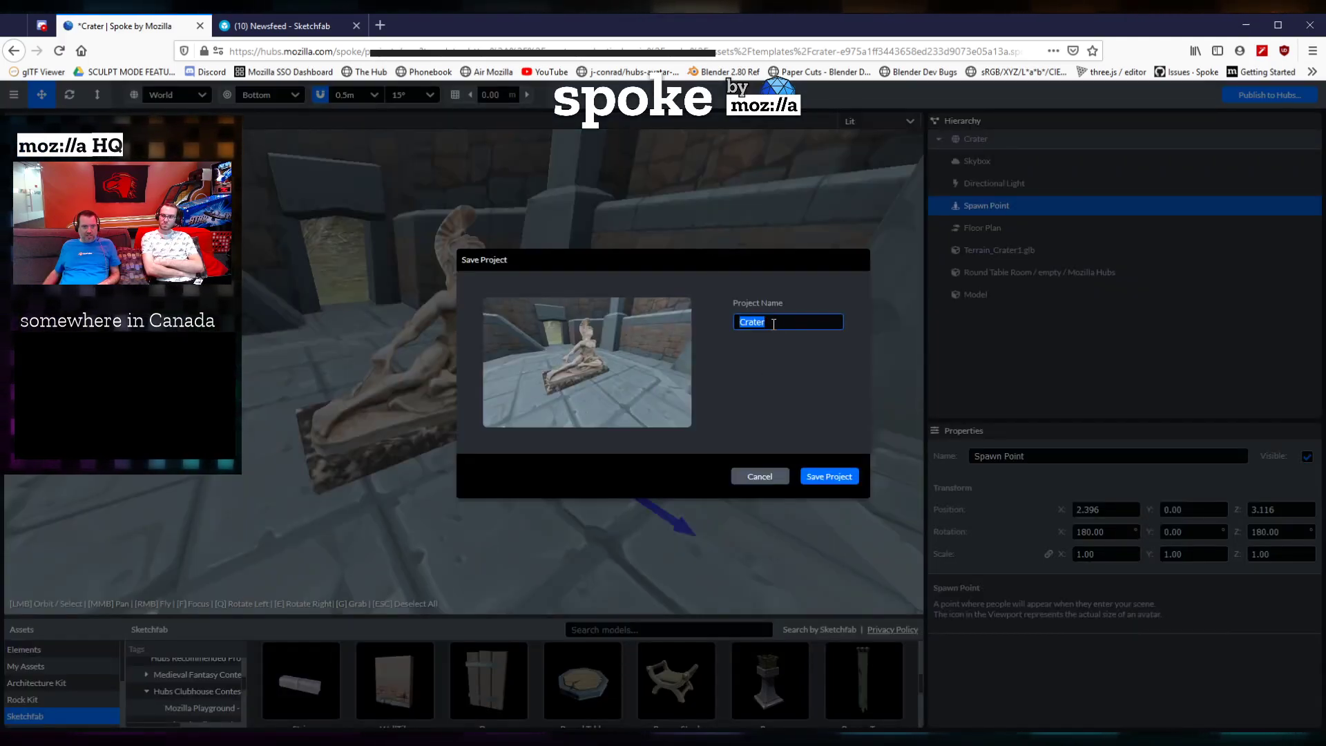
text(Stat)
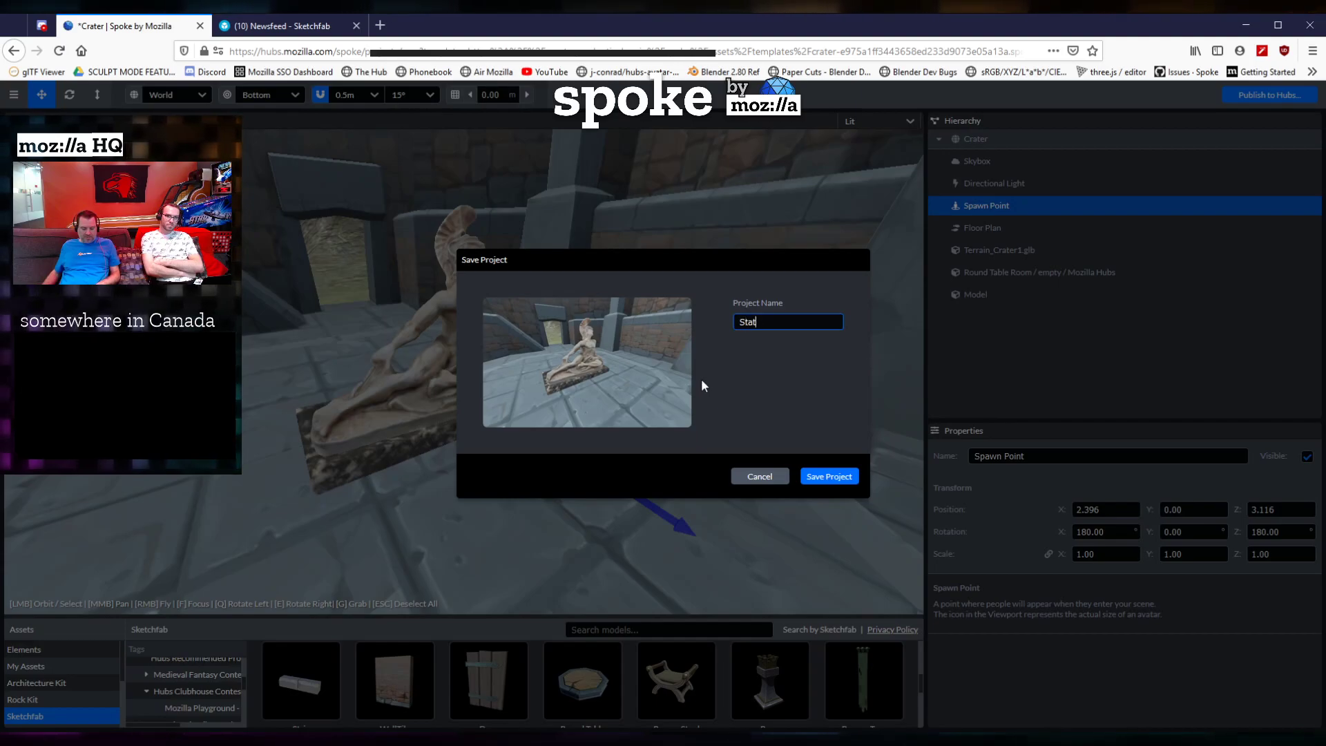
text(ueScene)
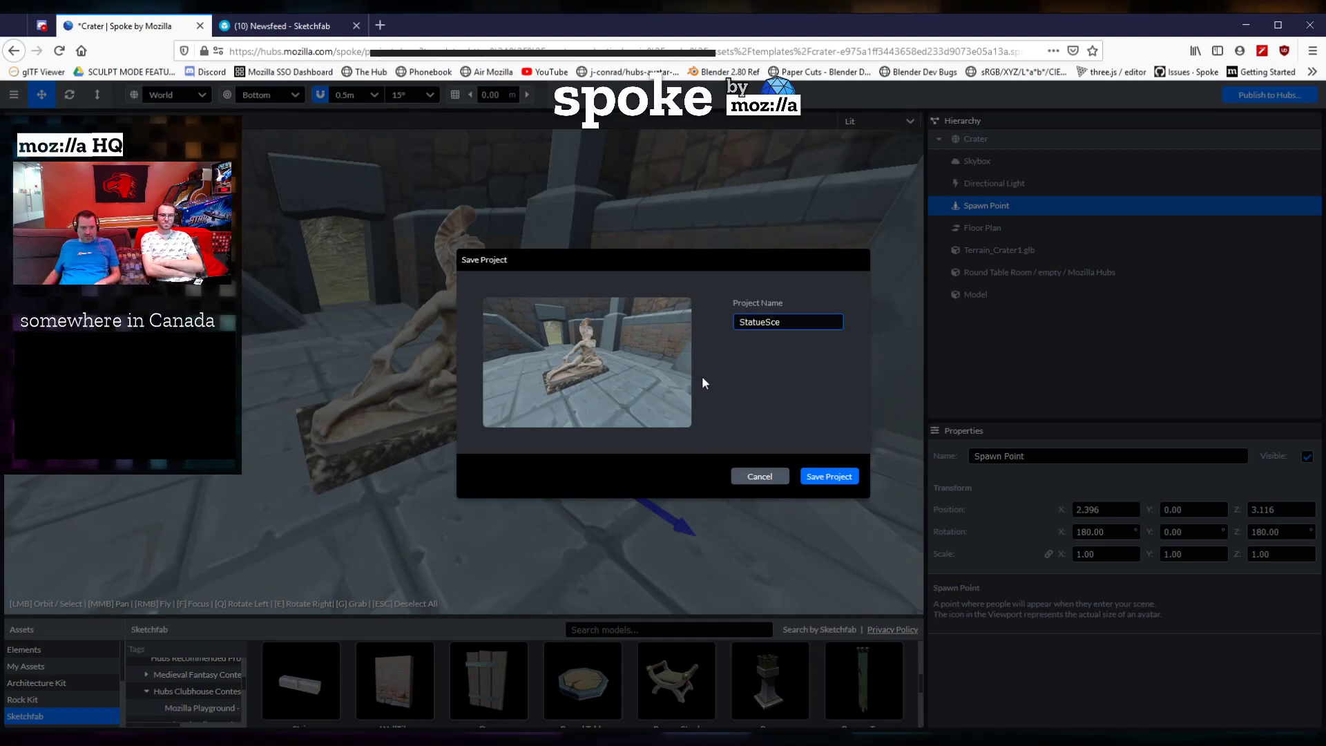
click(834, 477)
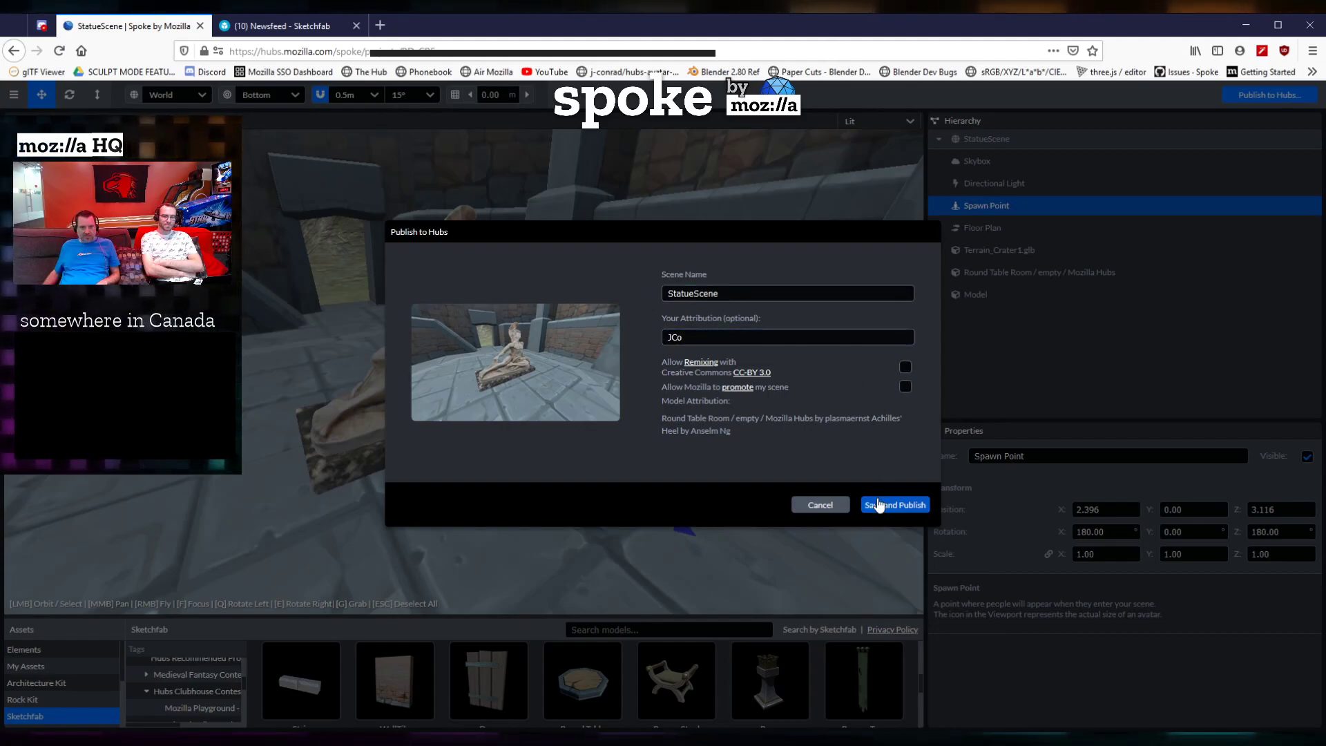
click(894, 504)
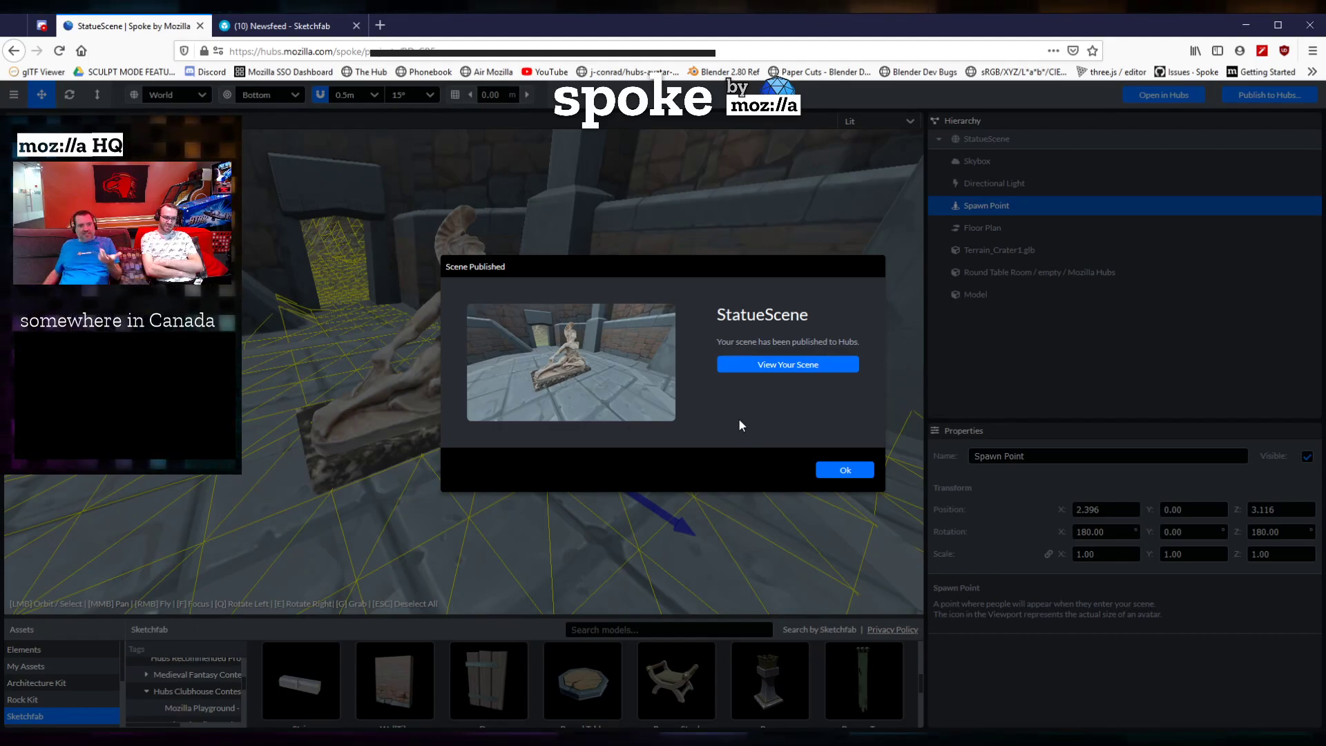
Open the published StatueScene in Hubs, create a room with it and proceed to enter the room.
click(791, 366)
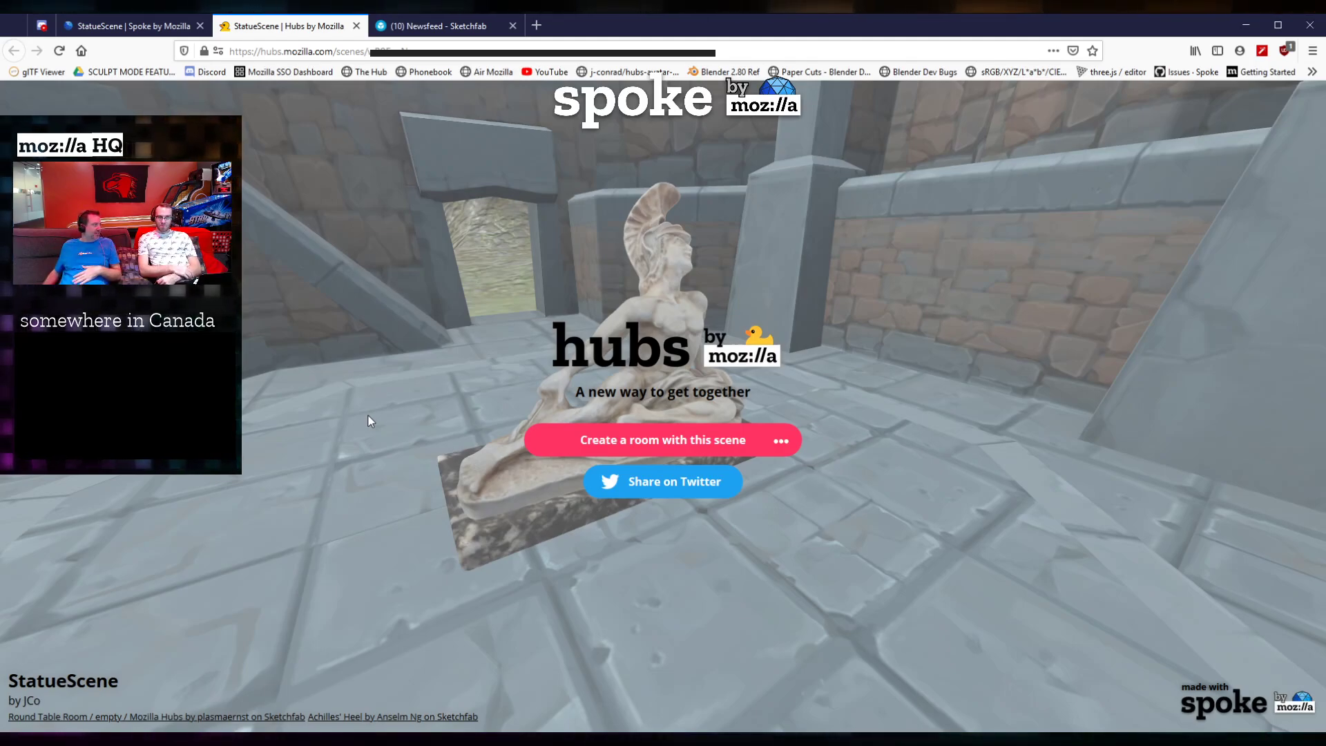
click(649, 439)
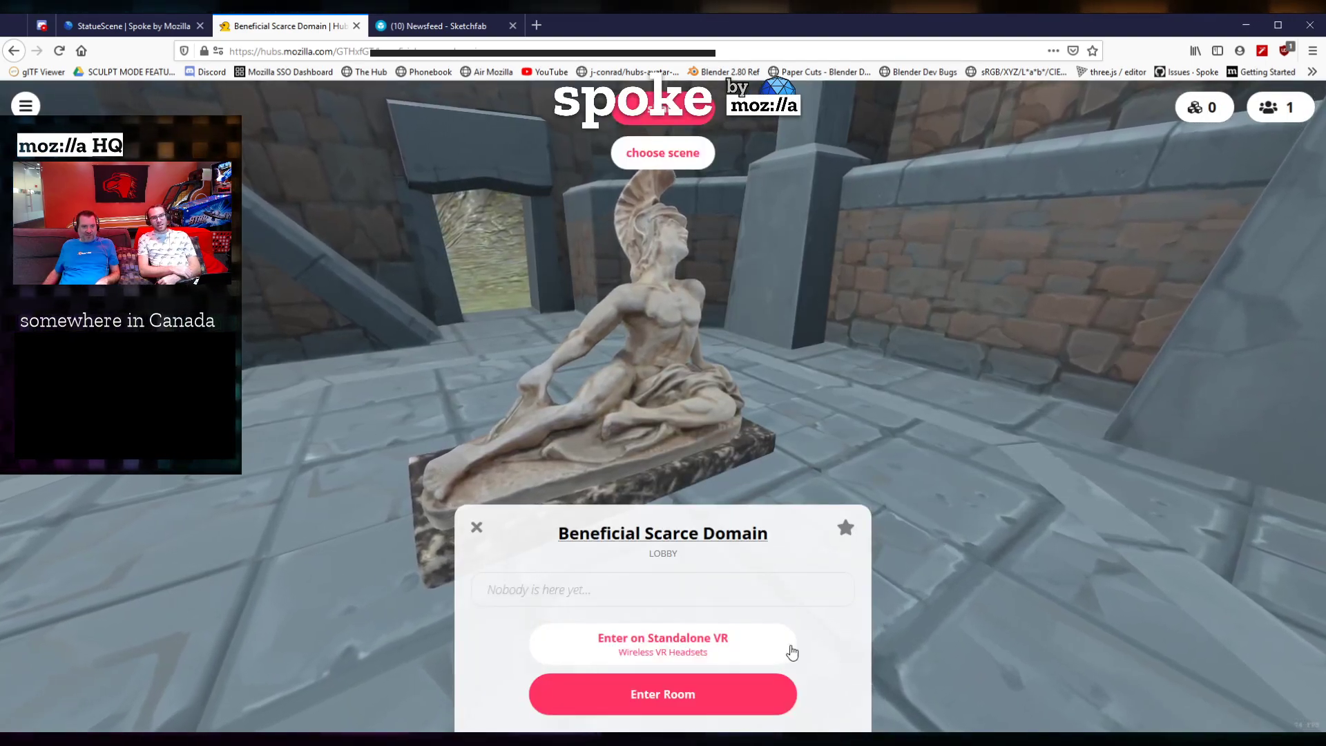
drag(731, 272, 831, 558)
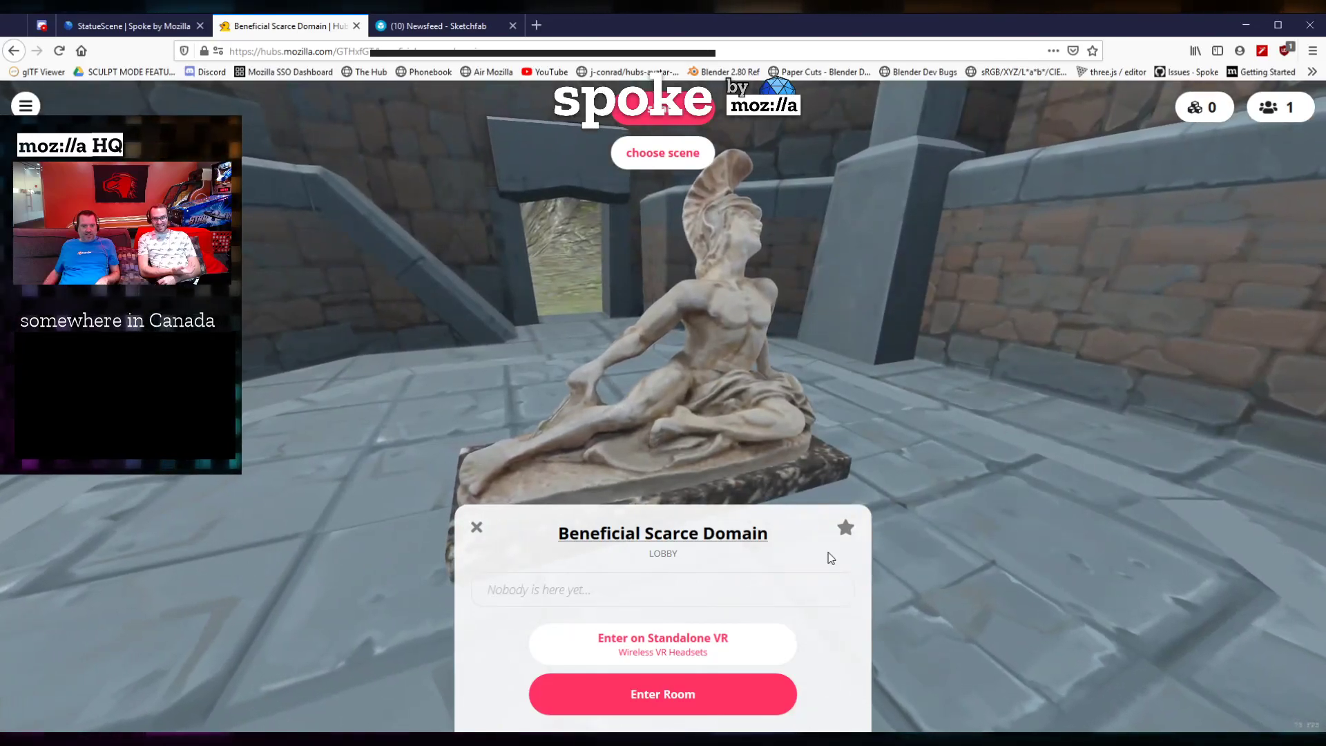
click(686, 699)
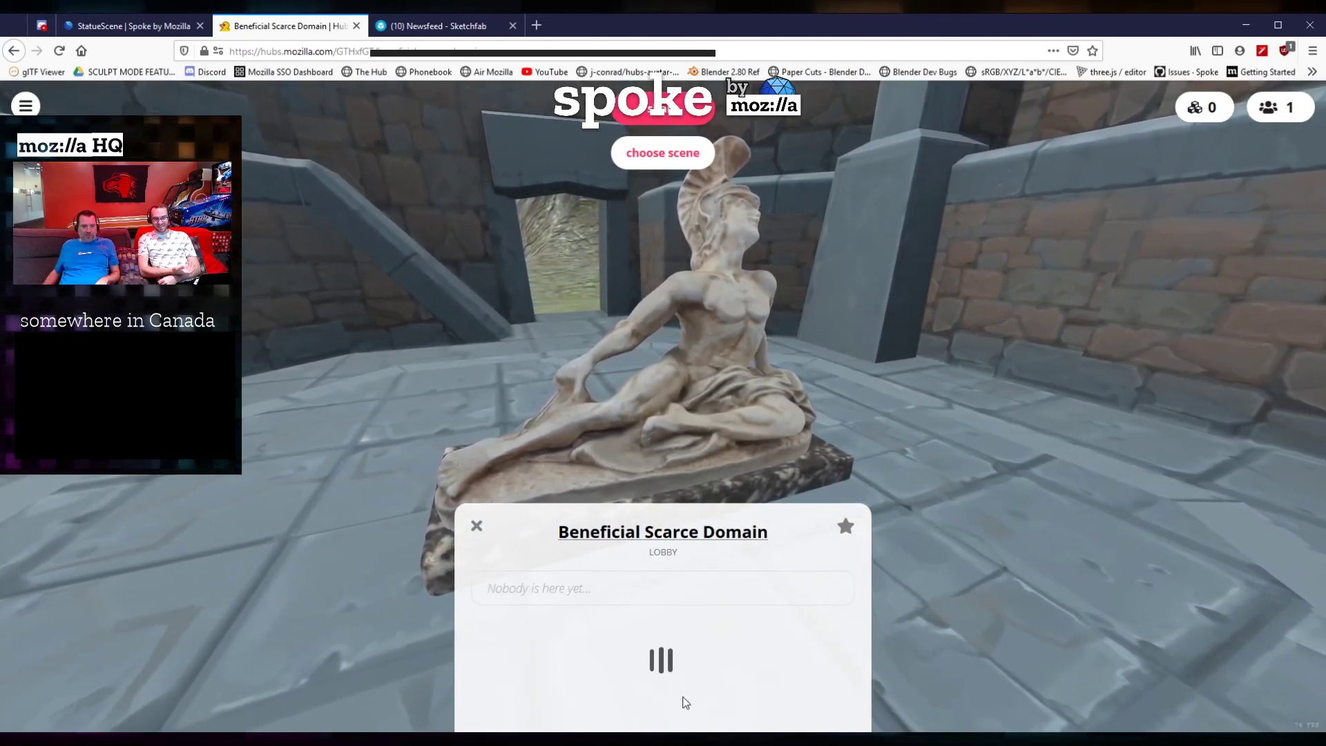